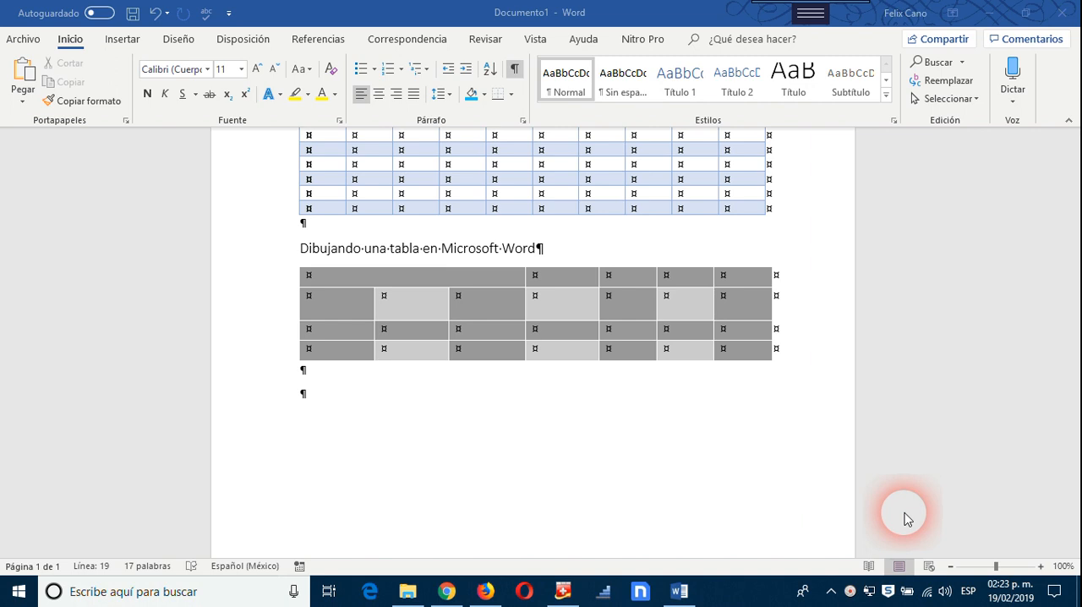
Step: Add an extra blank paragraph below the grey table at the end of the document
scroll(623, 401, up, 4)
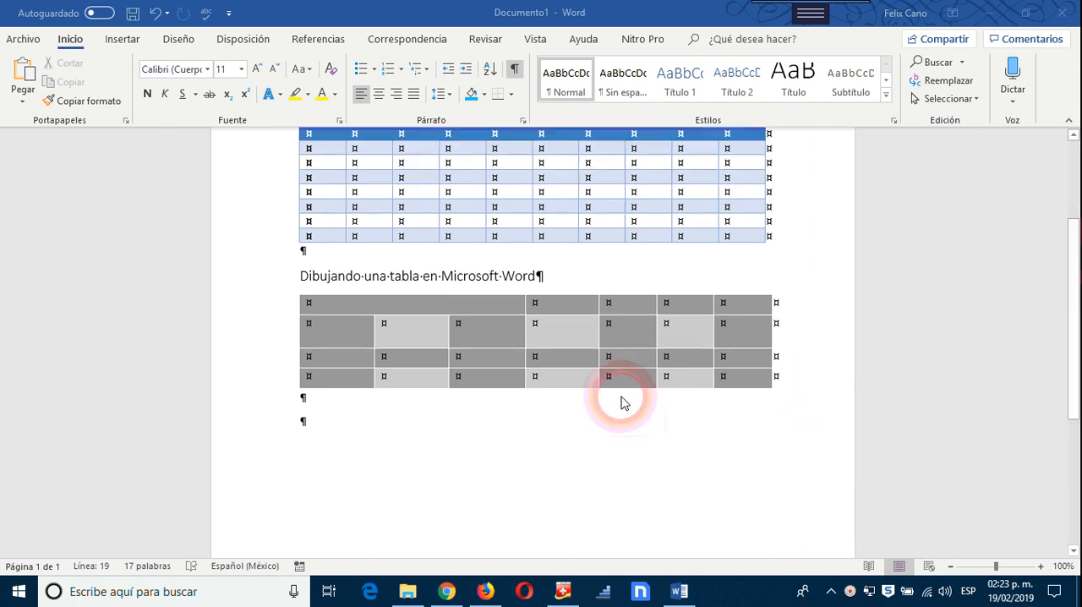
scroll(422, 295, down, 4)
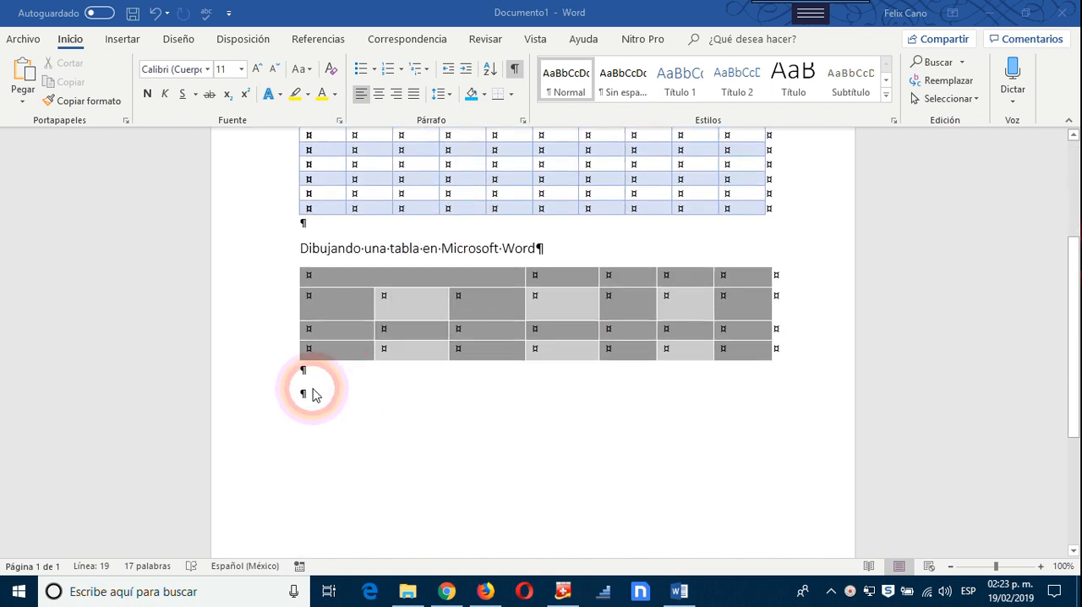
click(321, 377)
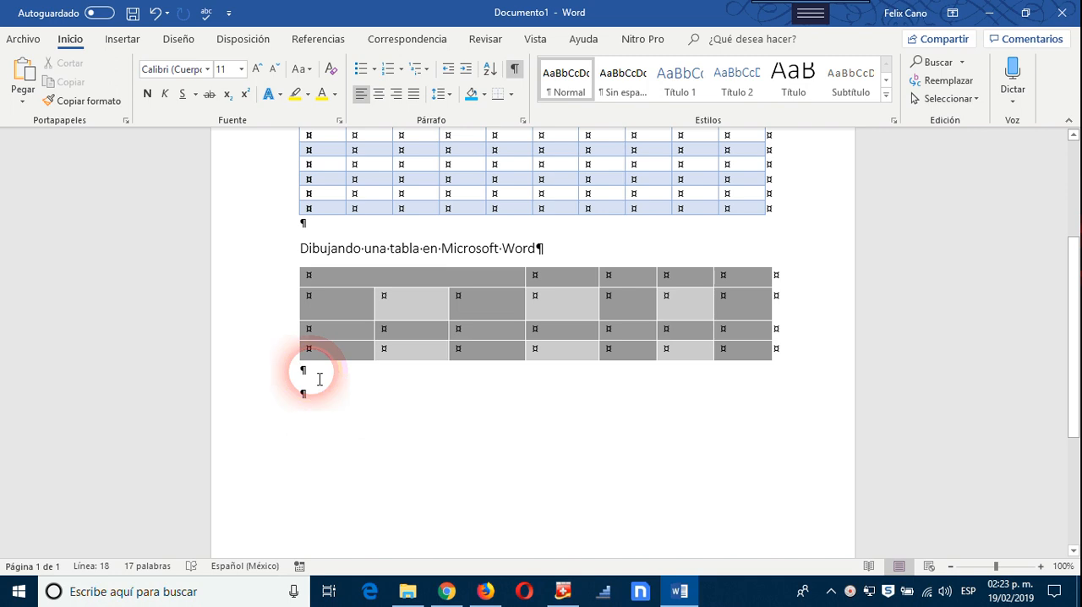
key(Delete)
key(Return)
key(Return)
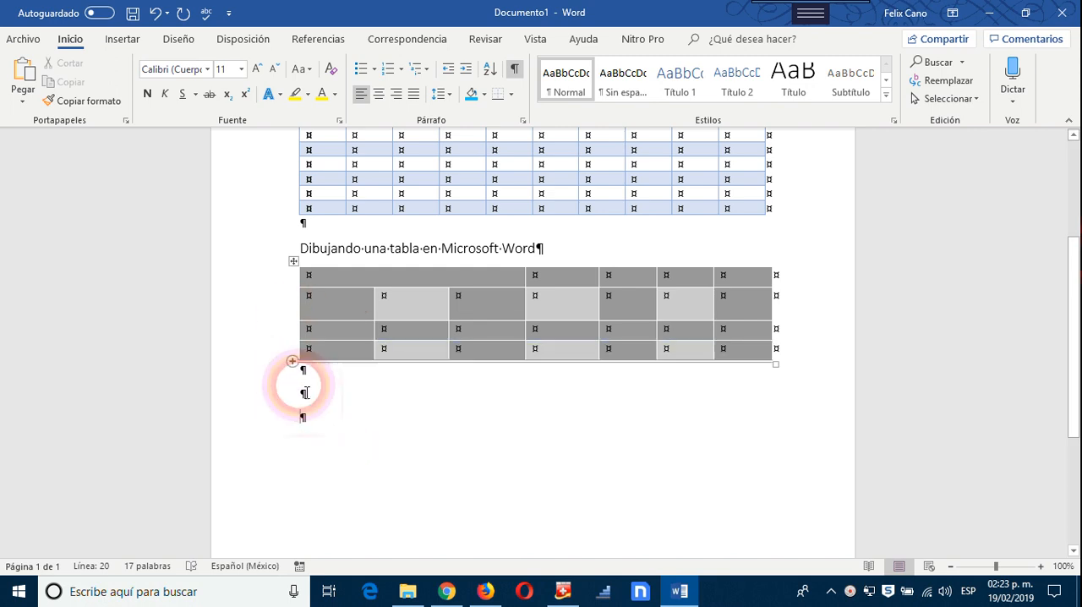
Step: Copy the heading "Dibujando una tabla en Microsoft Word" and paste it into the second blank paragraph below the grey table
drag(553, 248, 283, 251)
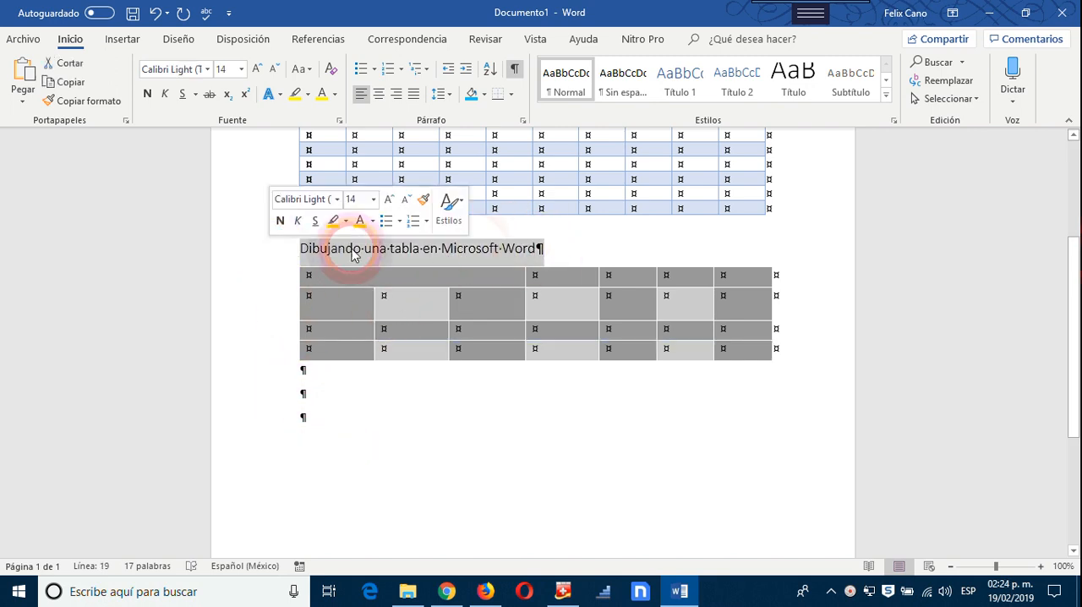
right_click(362, 257)
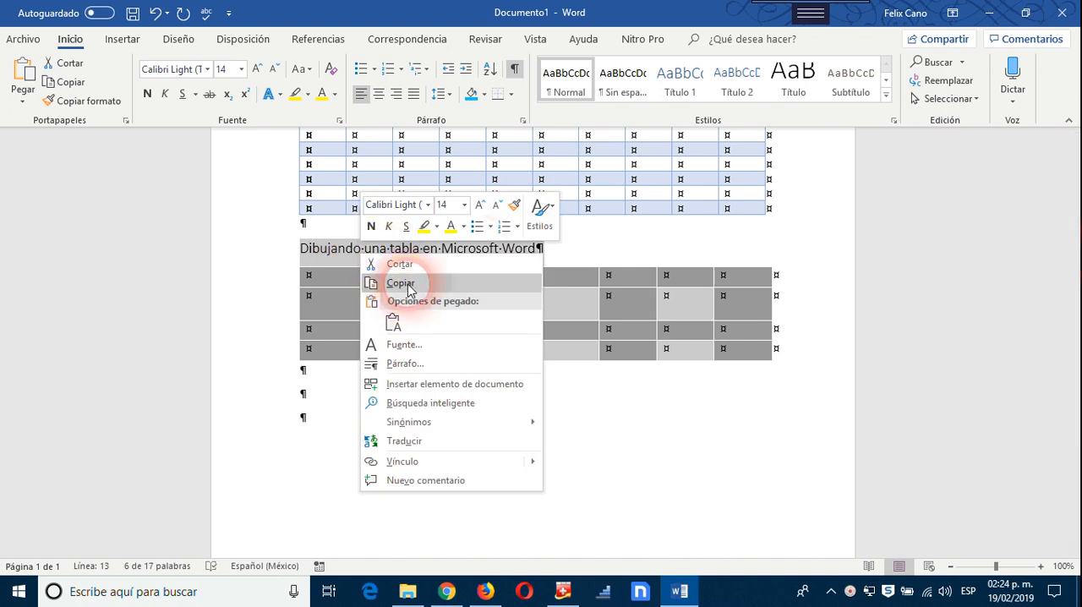
click(401, 282)
click(318, 404)
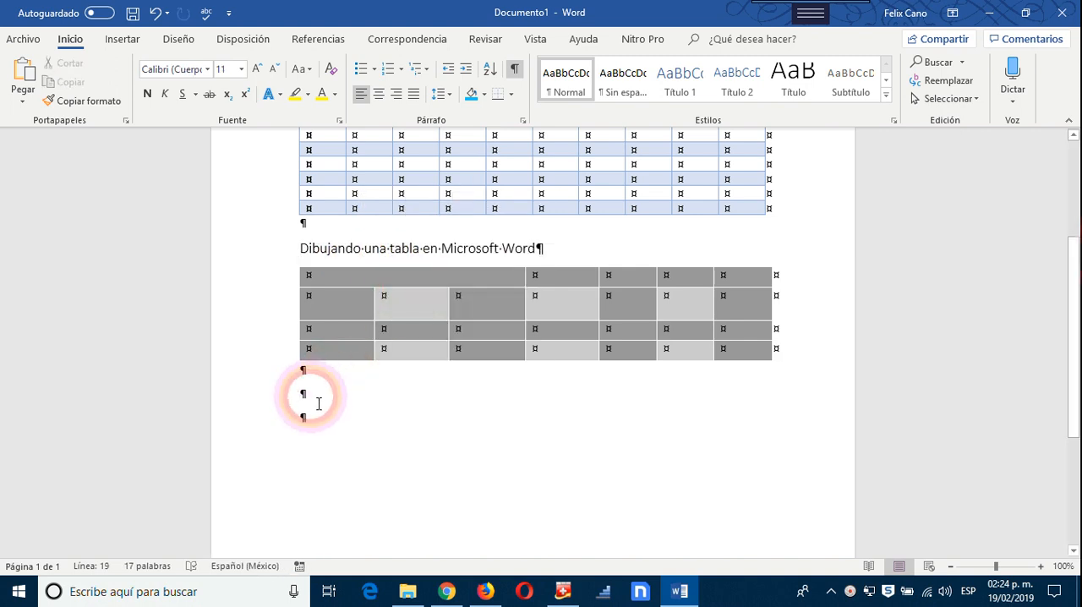
key(ctrl+v)
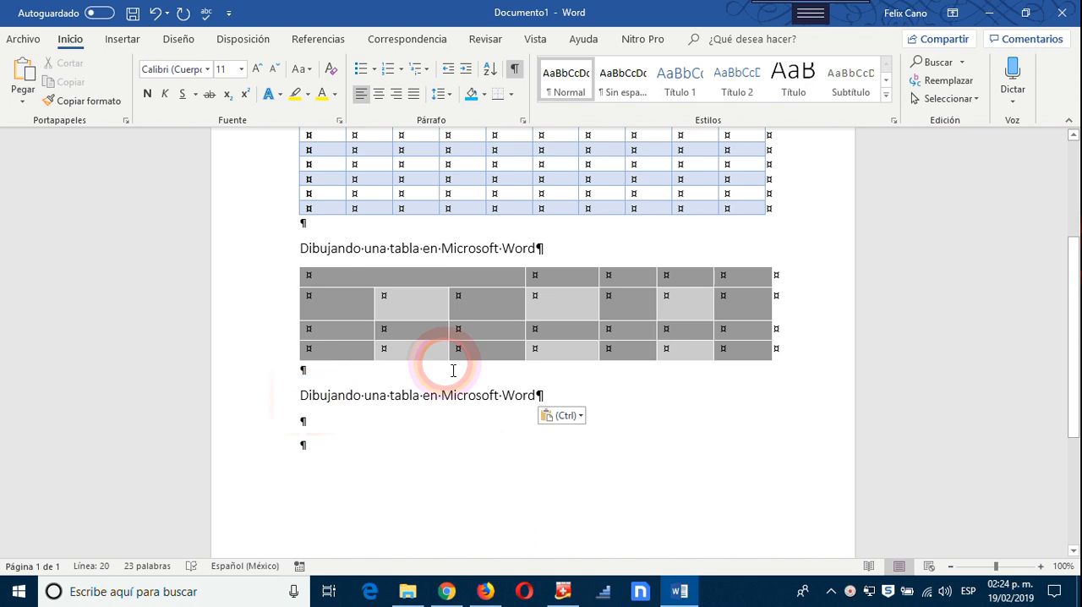
Step: Replace the text of the pasted heading with "Tabla de Word con fórmulas"
drag(533, 403, 303, 410)
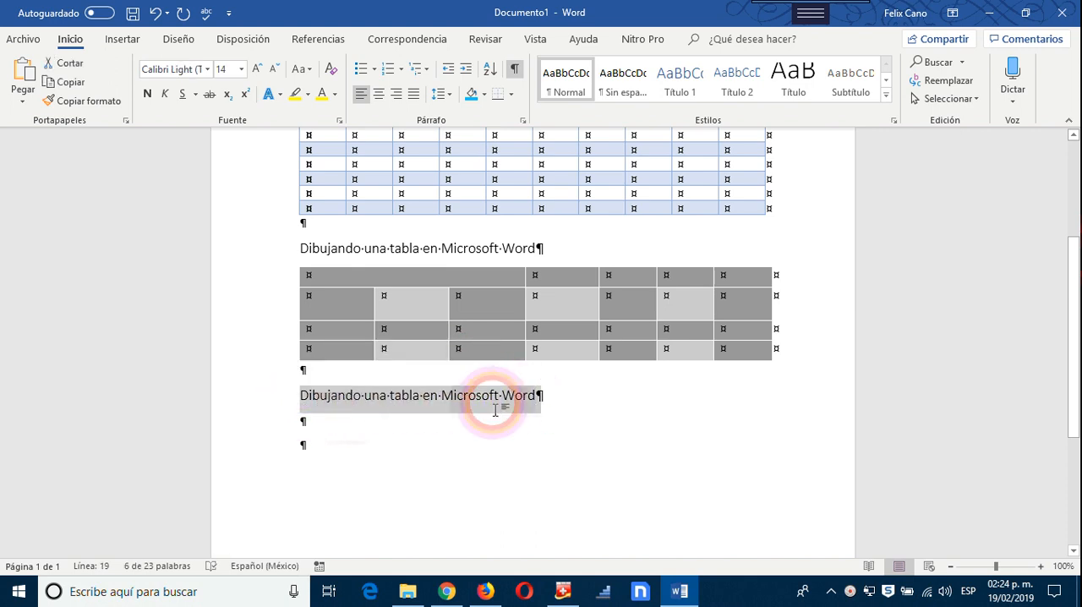
text(Tabla de W)
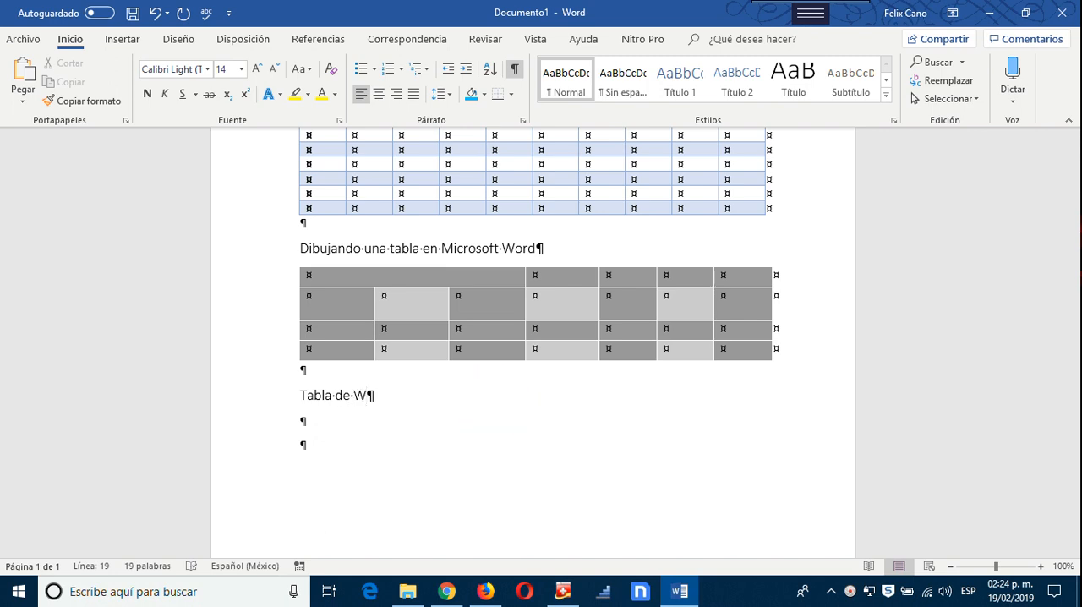
text(ord con fórmulas)
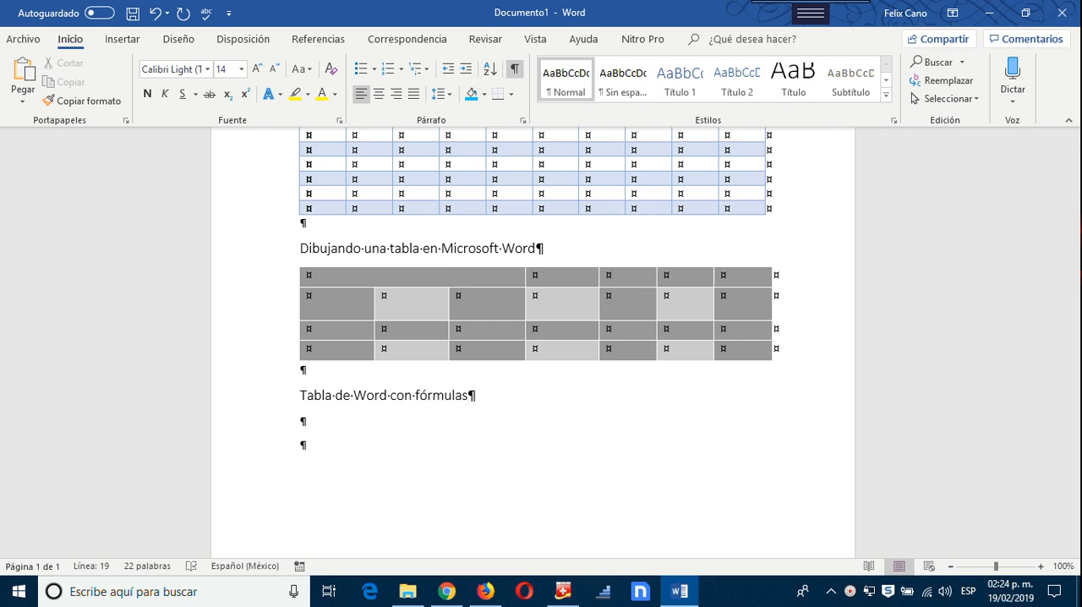
Step: Insert a table with 4 columns and 5 rows in the blank paragraph under the heading "Tabla de Word con fórmulas"
click(336, 432)
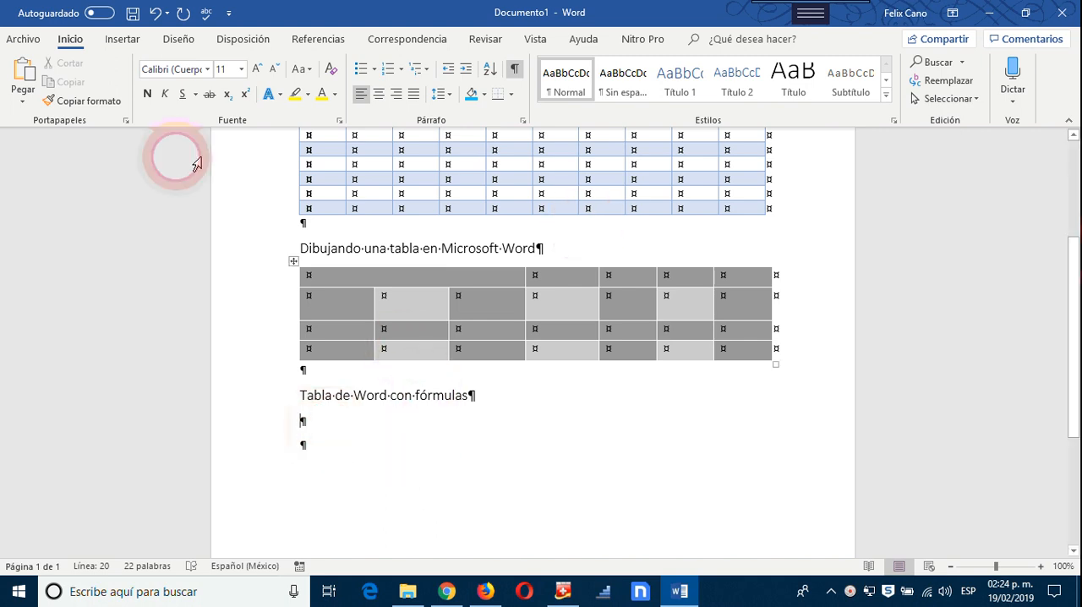
click(125, 42)
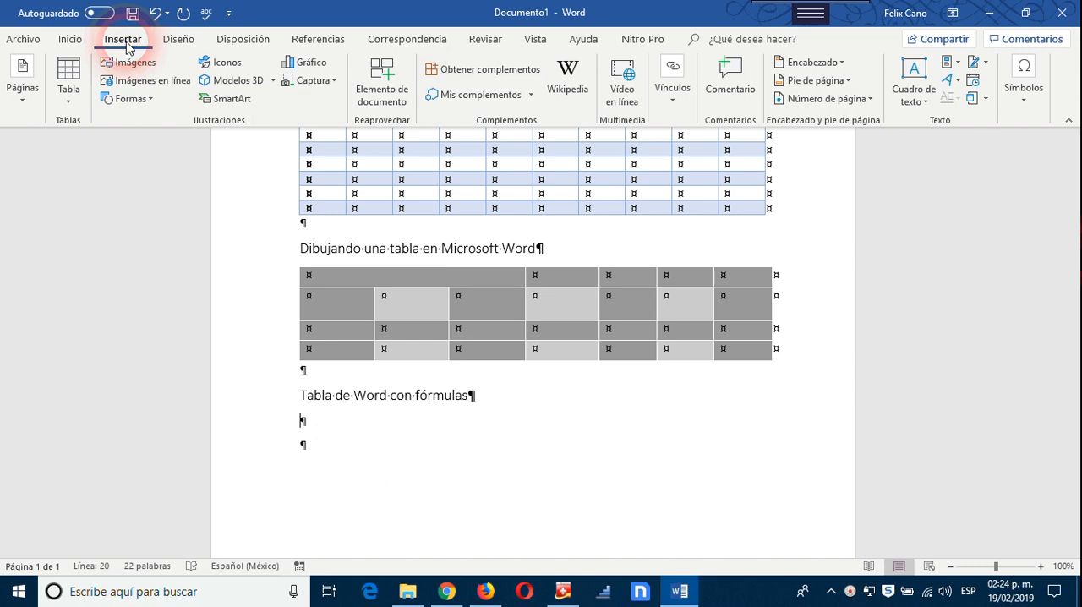
click(71, 103)
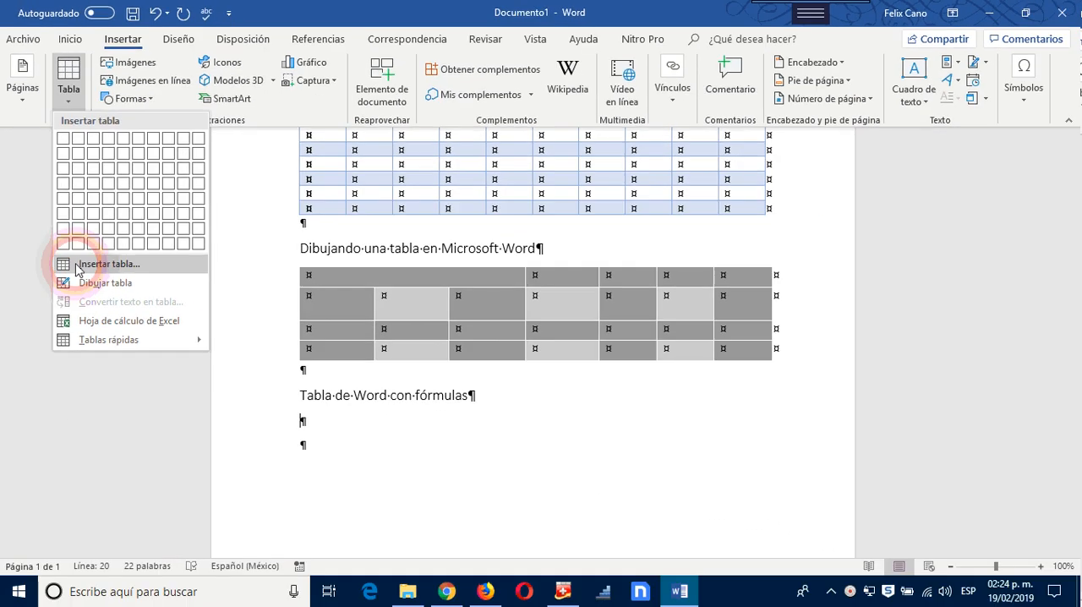
click(76, 265)
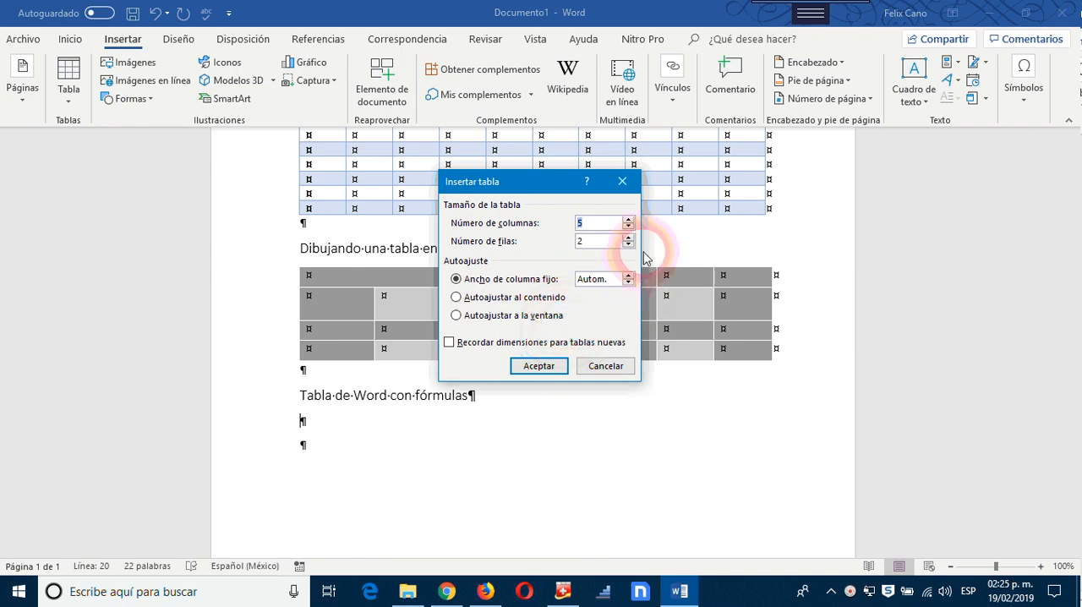
click(628, 226)
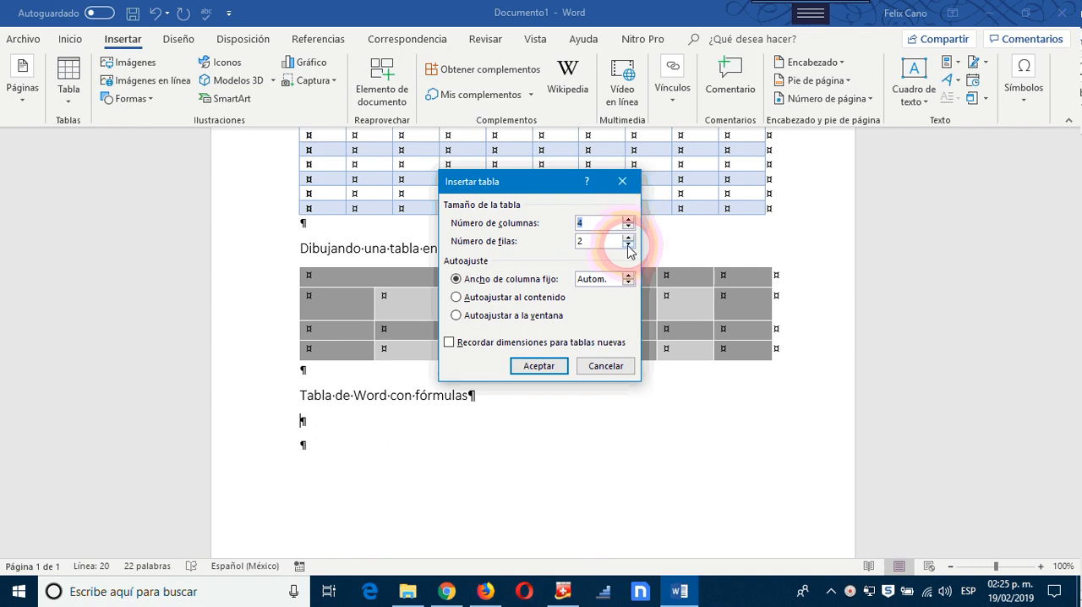
click(628, 239)
click(628, 239)
click(628, 237)
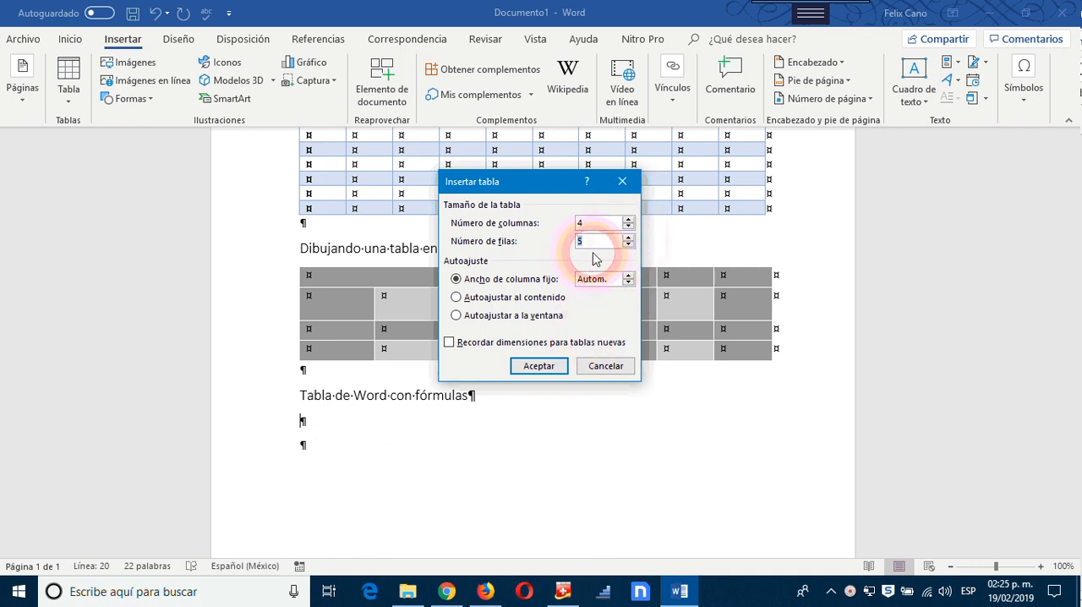
click(539, 368)
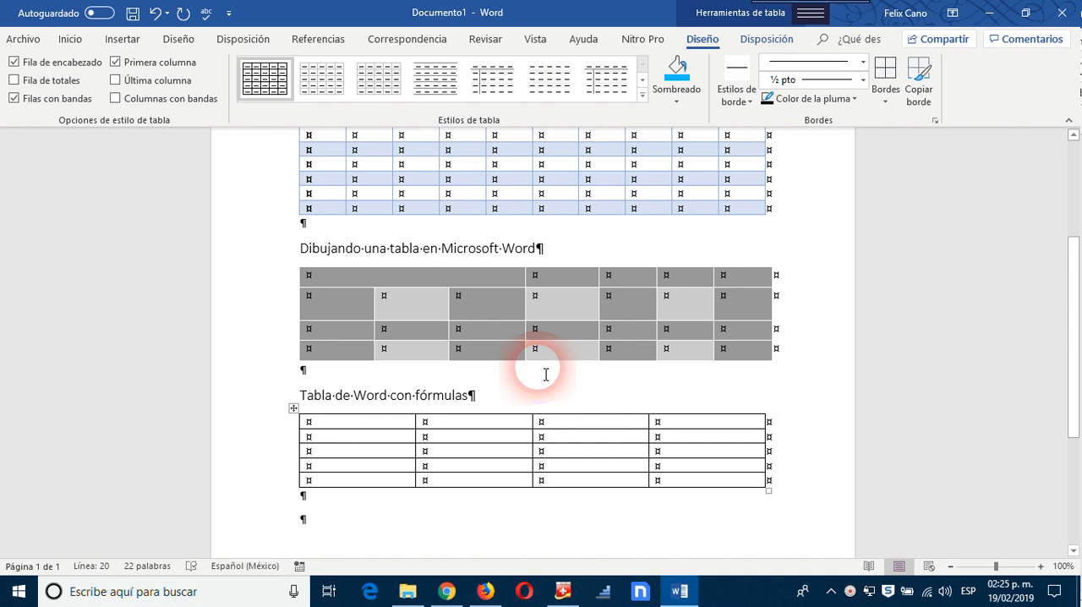
Step: Fill the new table's first row with the column headers Artículo, Cantidad, Precio and Subtotal
scroll(592, 389, down, 2)
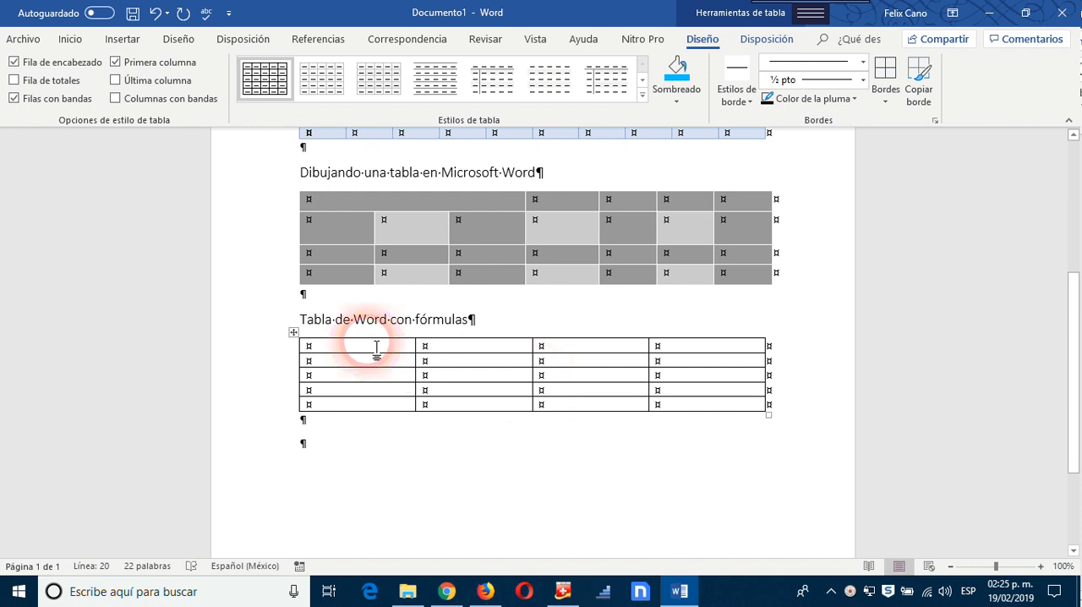
text(Art)
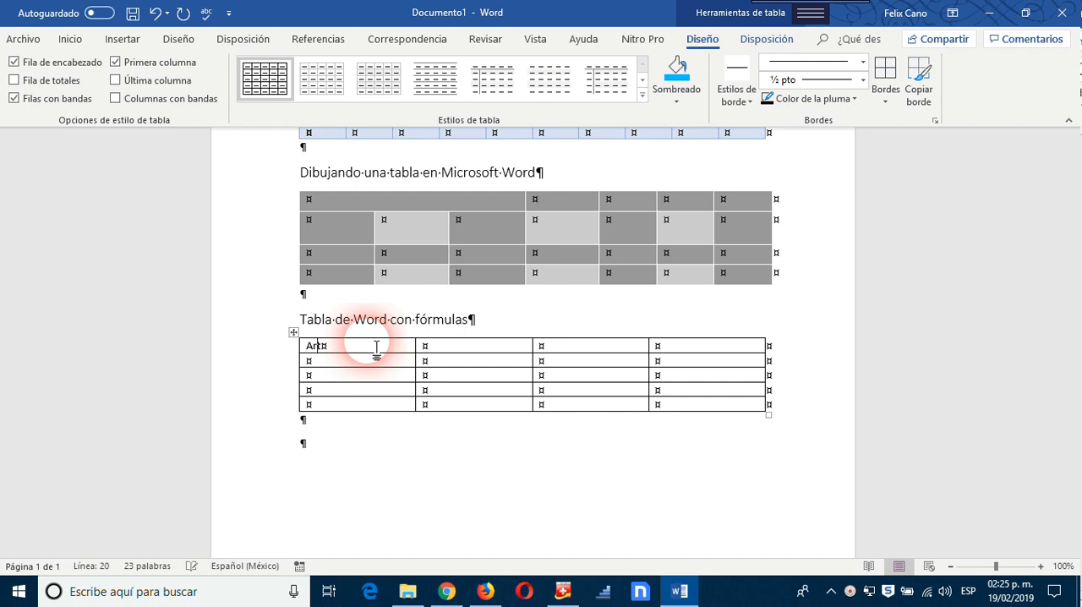
text(ículo)
click(451, 351)
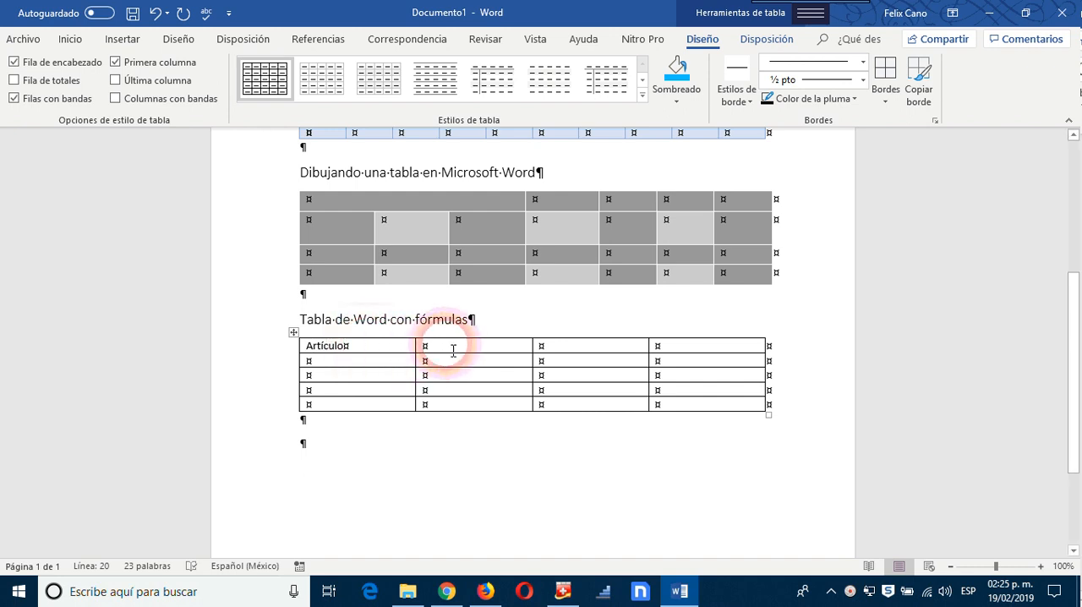
text(Cantidad)
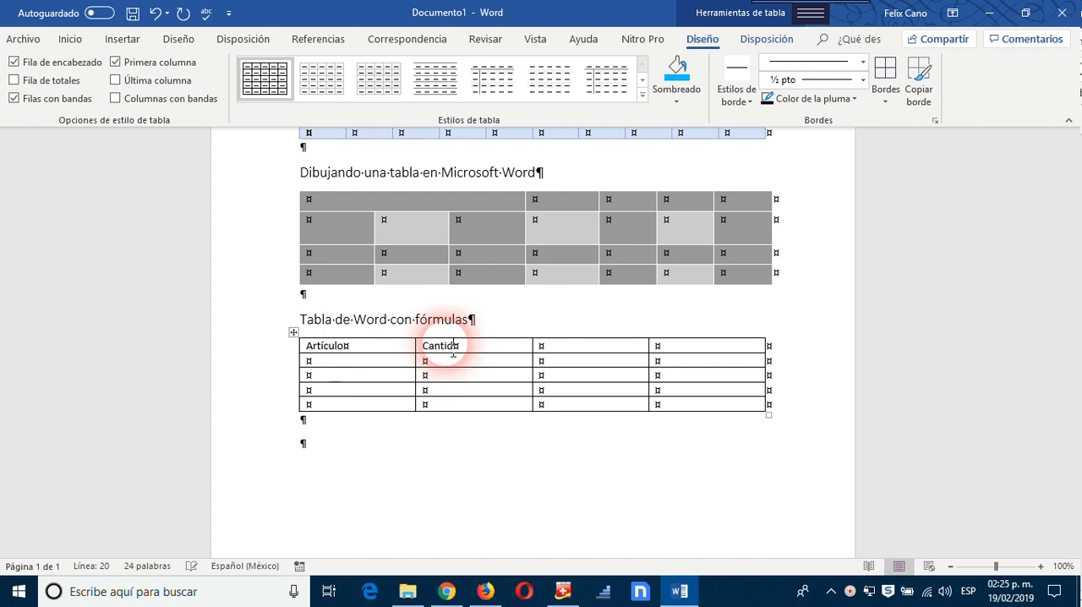
click(585, 354)
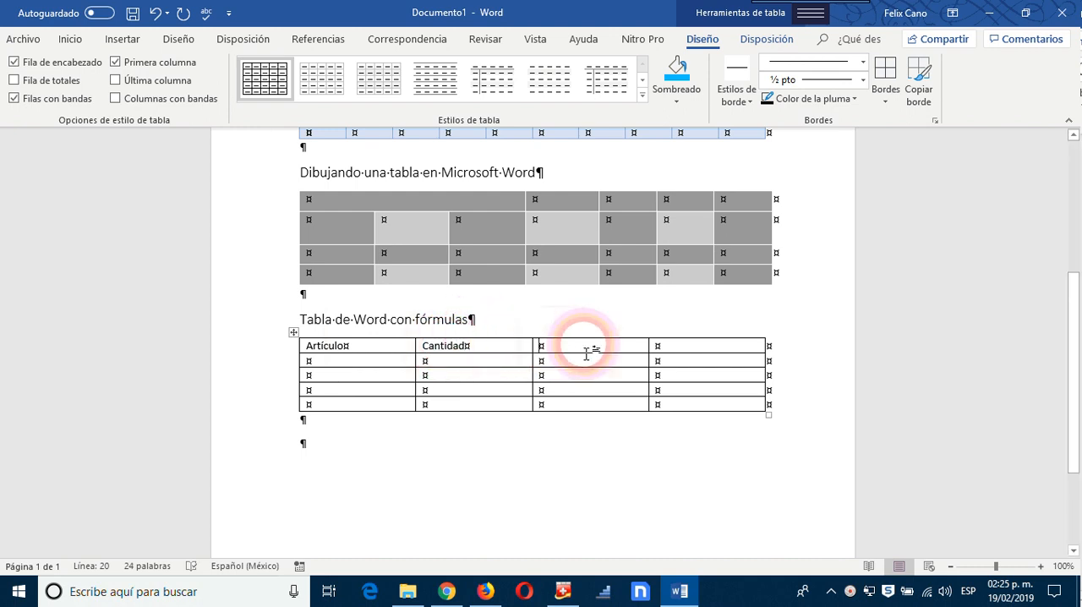
text(Precio)
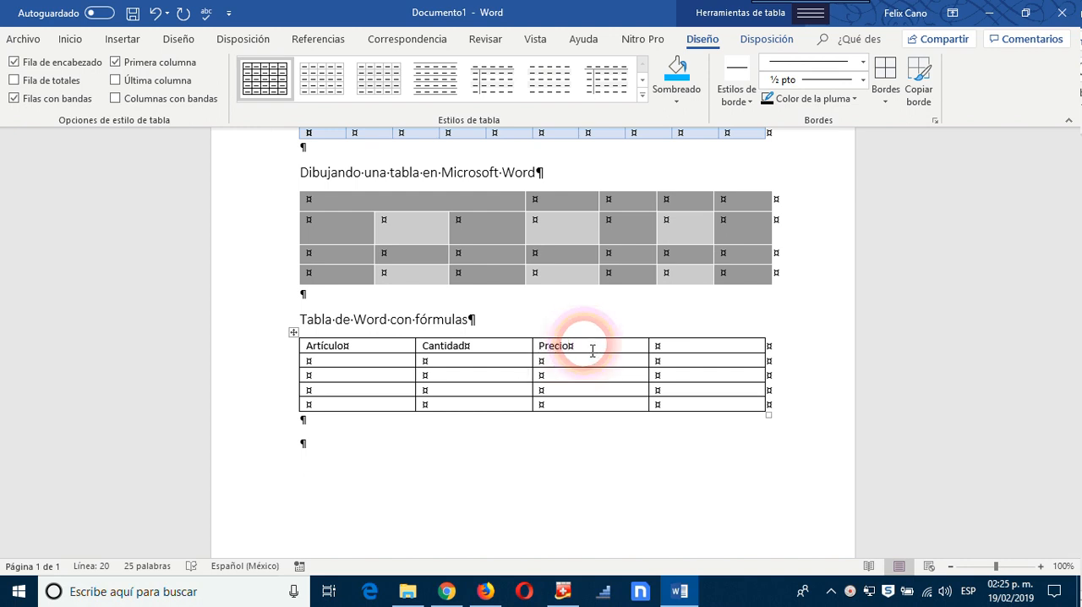
click(693, 350)
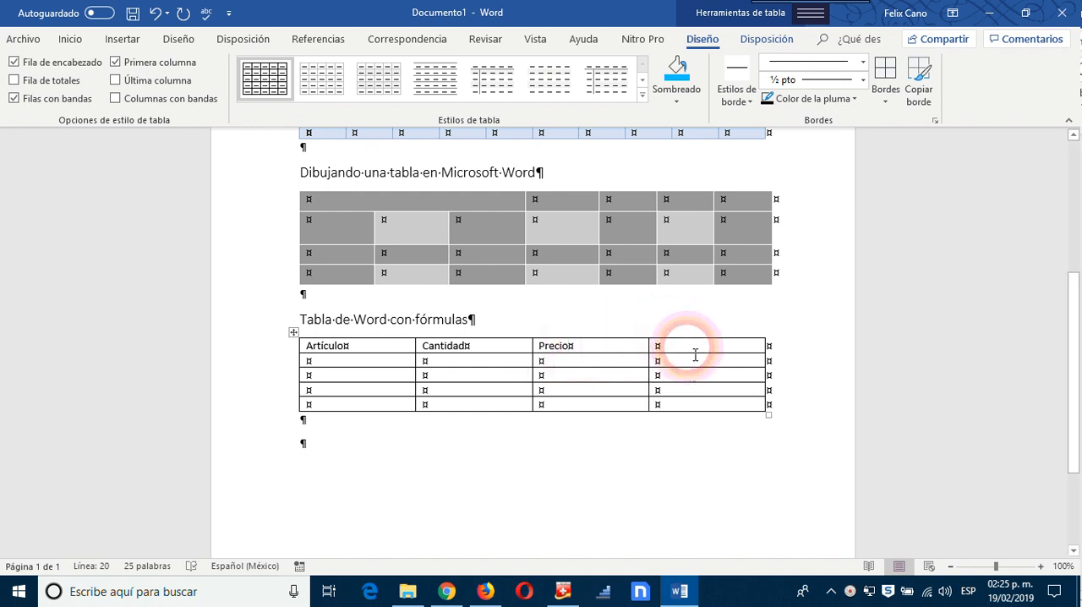
text(Subto)
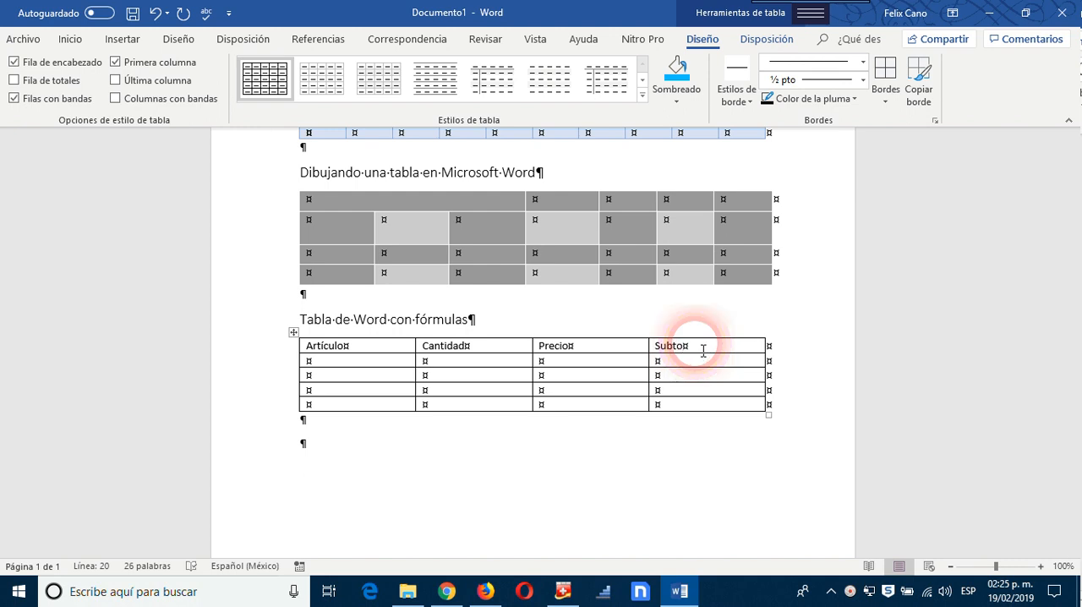
text(tal)
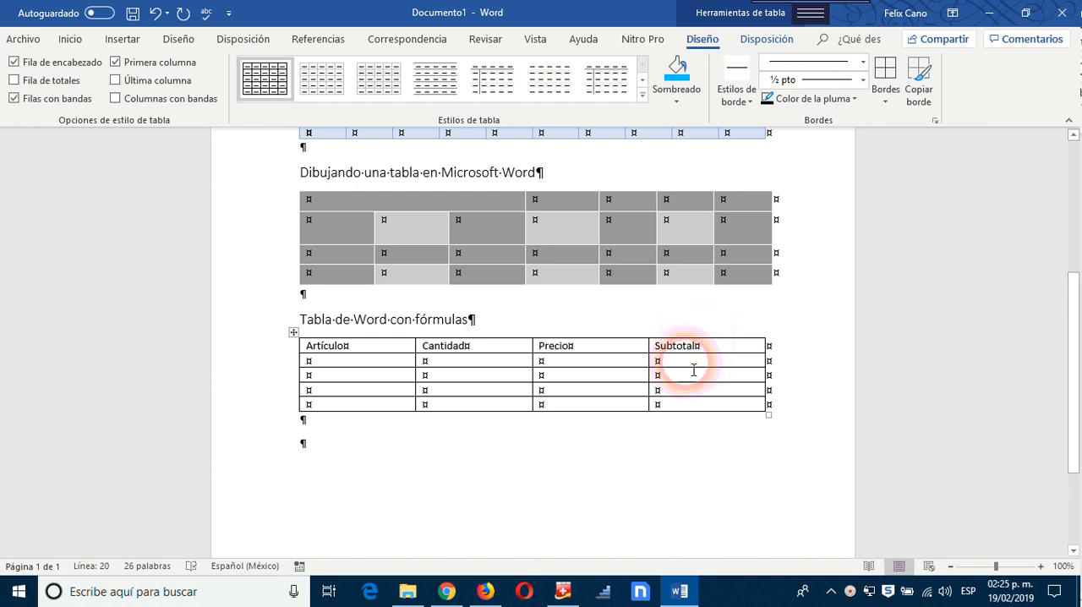
Step: Apply the yellow table style "Tabla con cuadrícula 2 - Énfasis 4" to the whole Artículo/Cantidad/Precio/Subtotal table
click(469, 377)
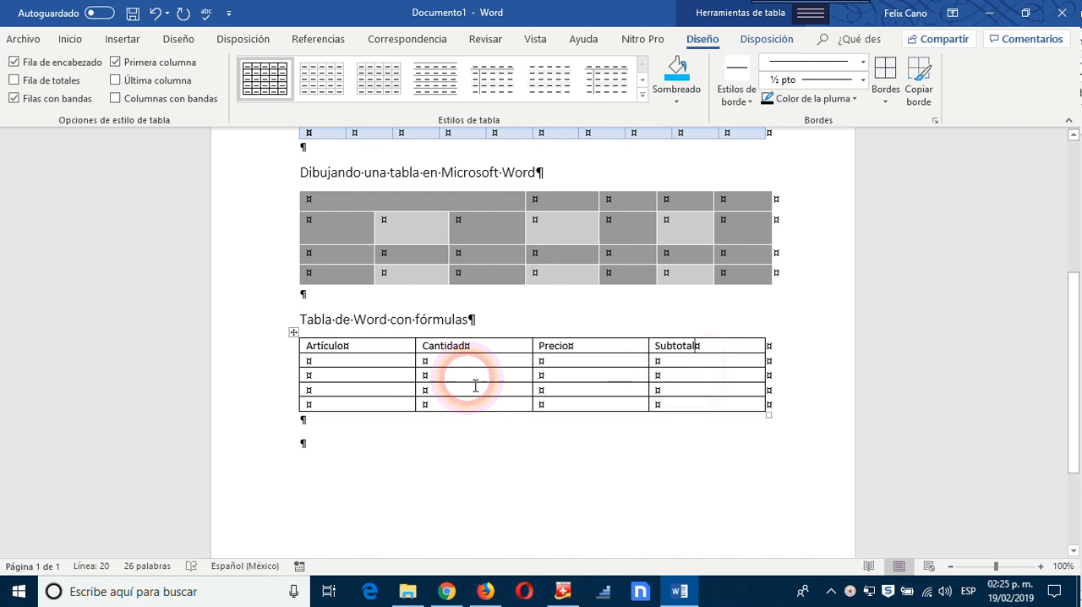
click(300, 345)
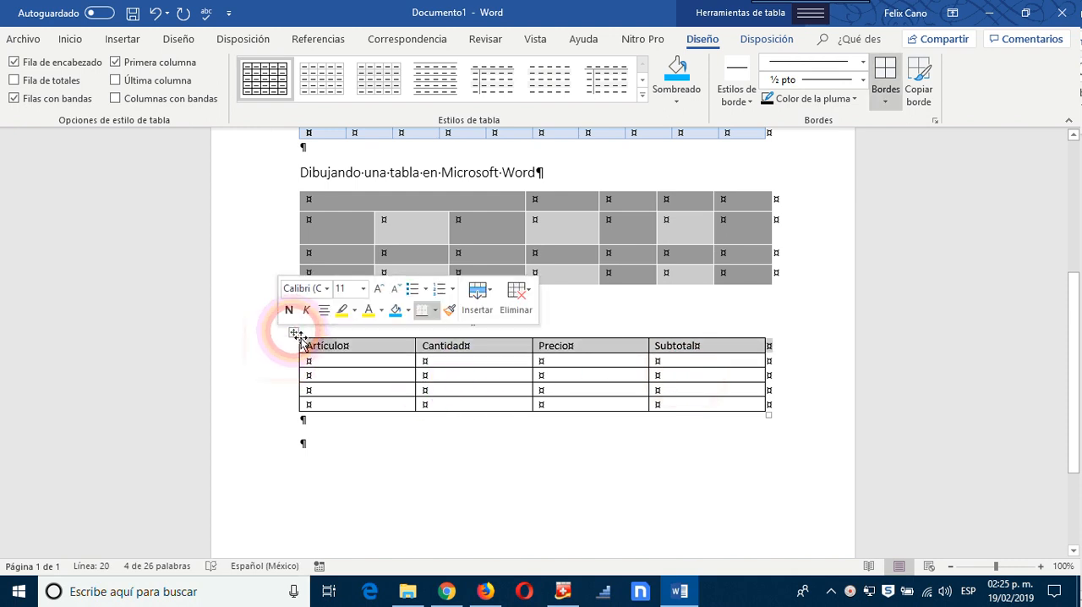
click(293, 332)
click(644, 82)
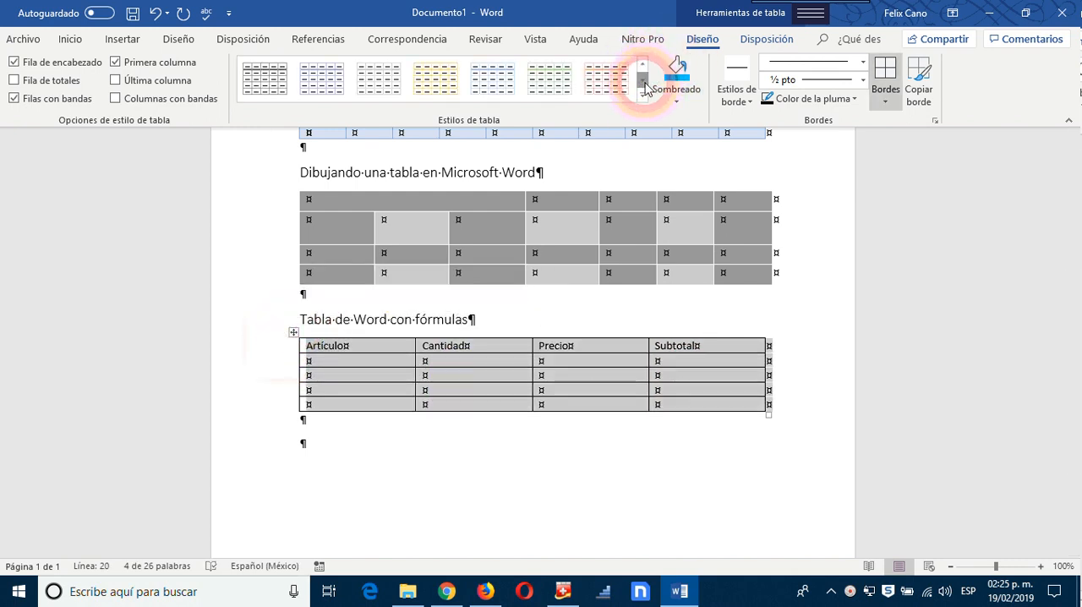
click(644, 82)
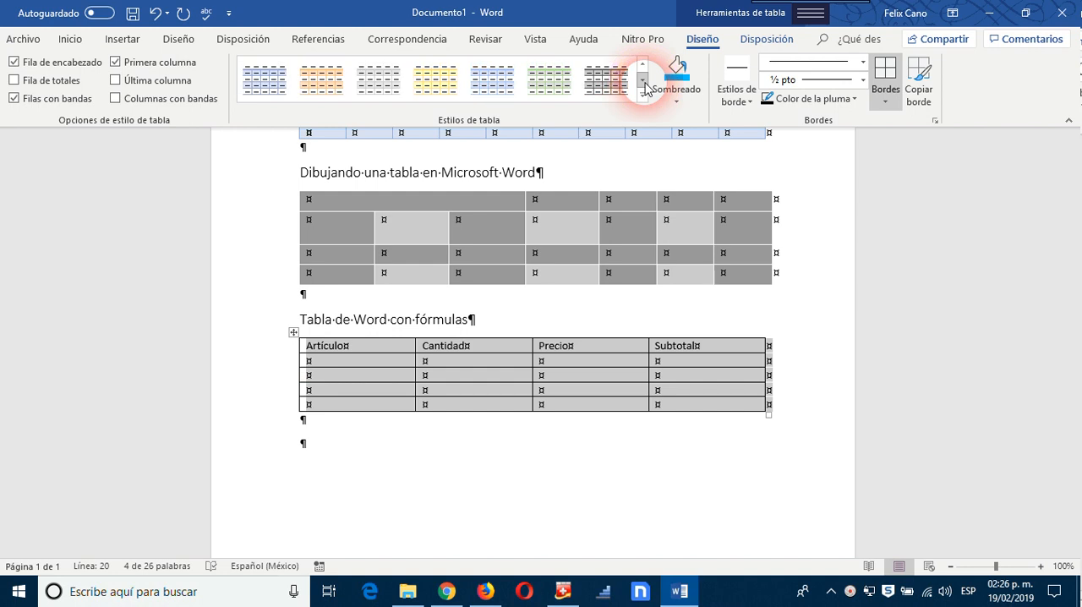
click(444, 87)
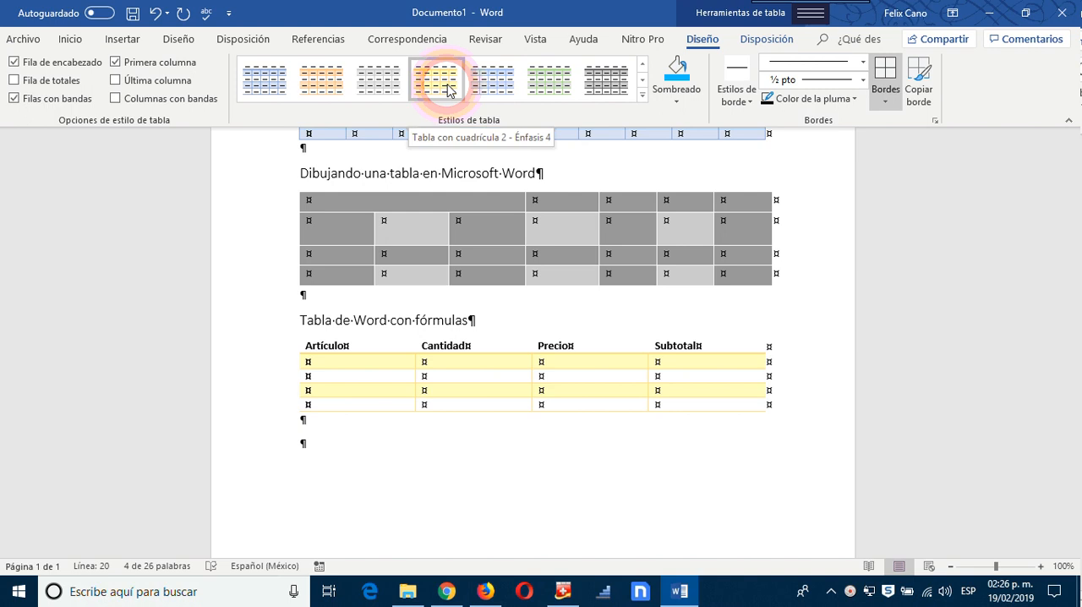
click(448, 92)
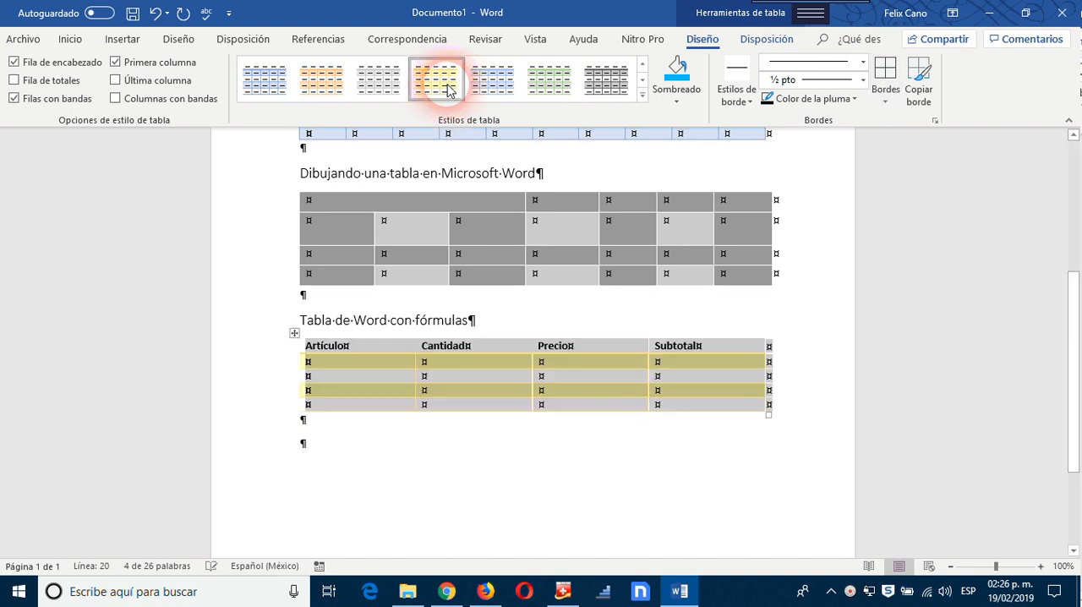
click(556, 510)
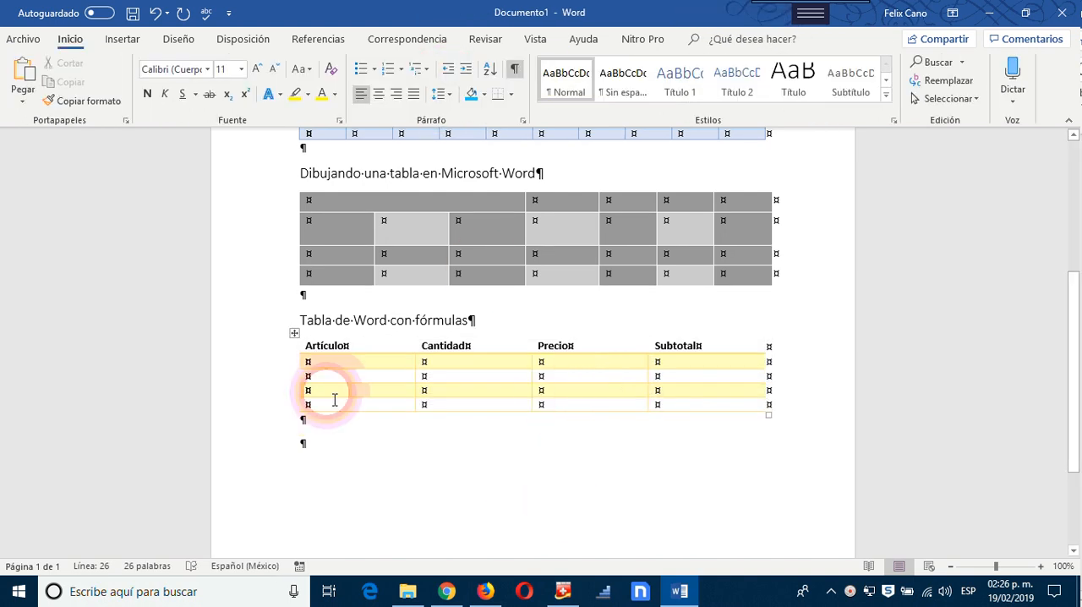
click(550, 382)
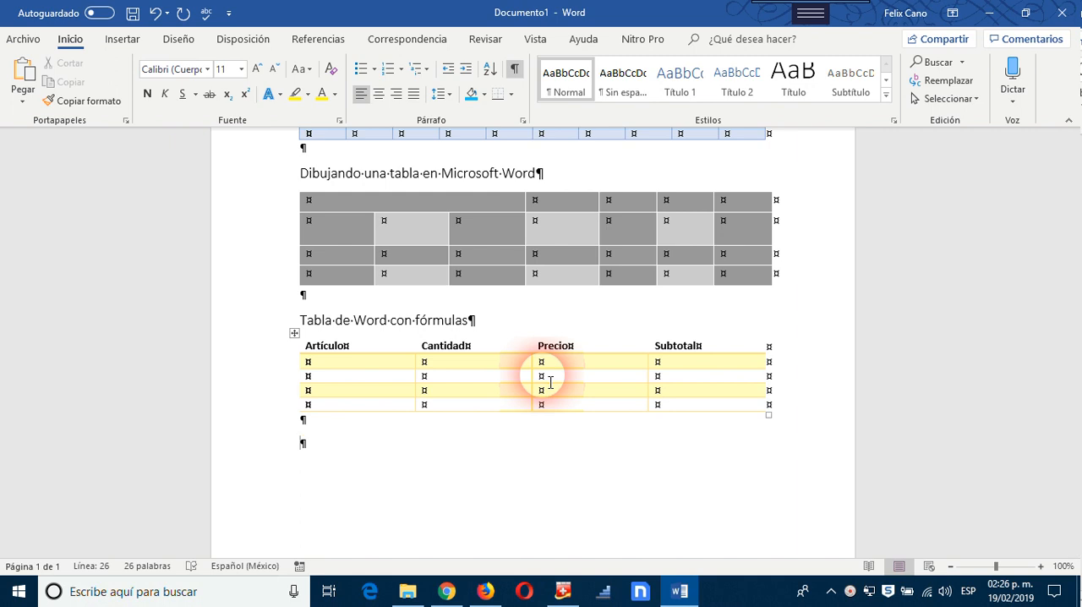
Step: Fill the Artículo column's first three rows under the header with Cuaderno, Lápiz and Pluma
click(367, 371)
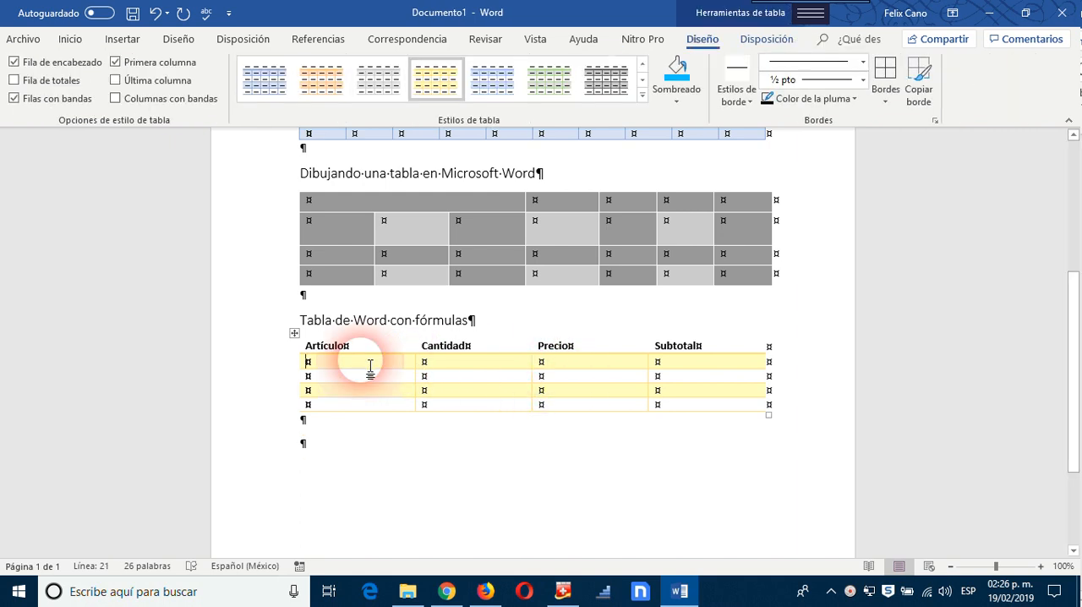
click(301, 346)
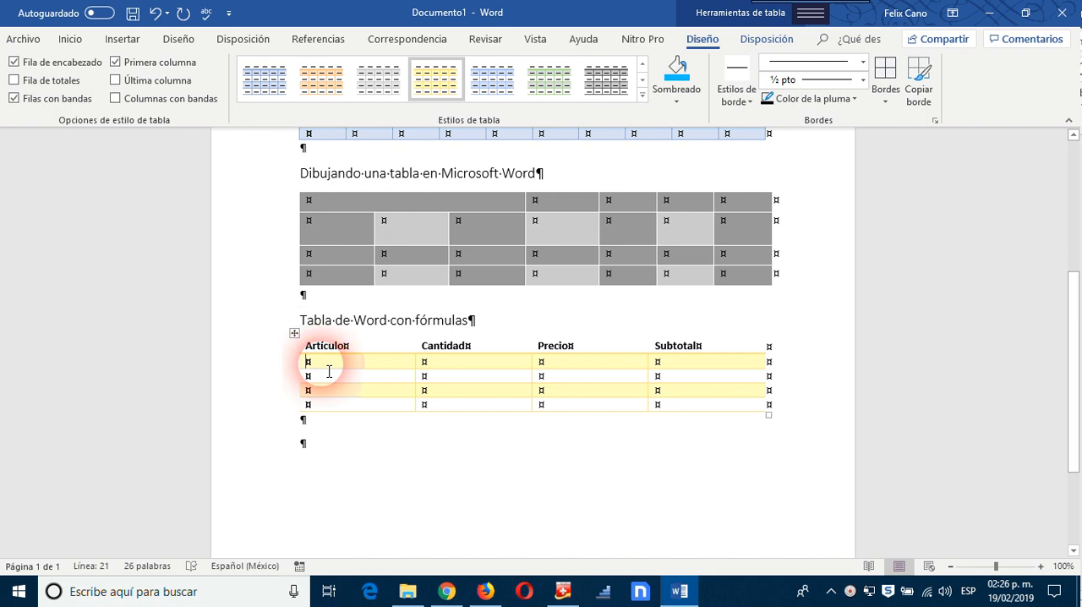
text(L)
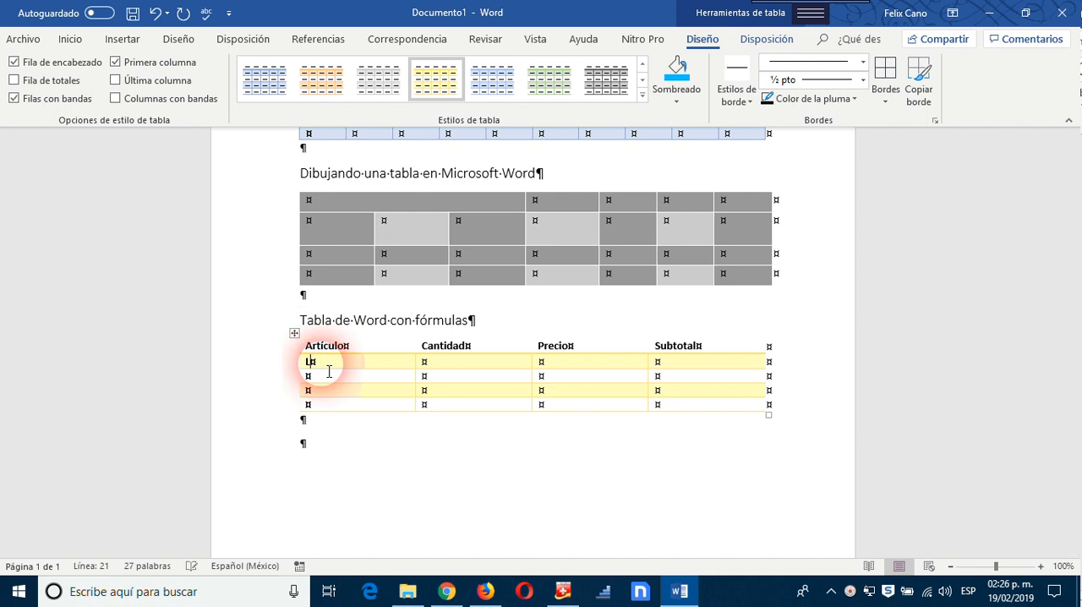
text(ápi)
key(BackSpace)
text(Cuaderno)
click(329, 373)
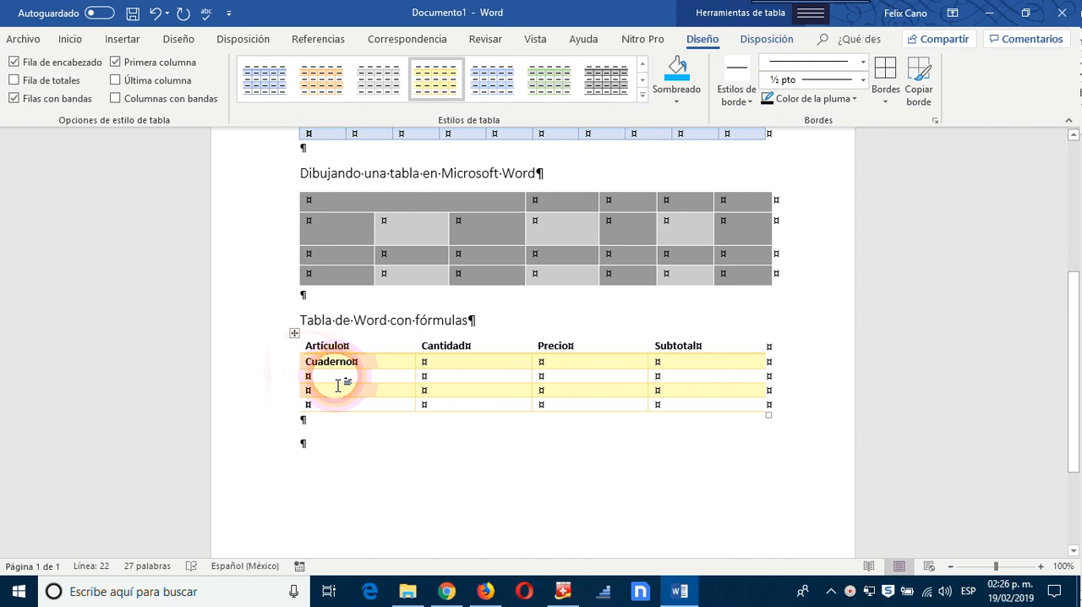
text(Lápiz)
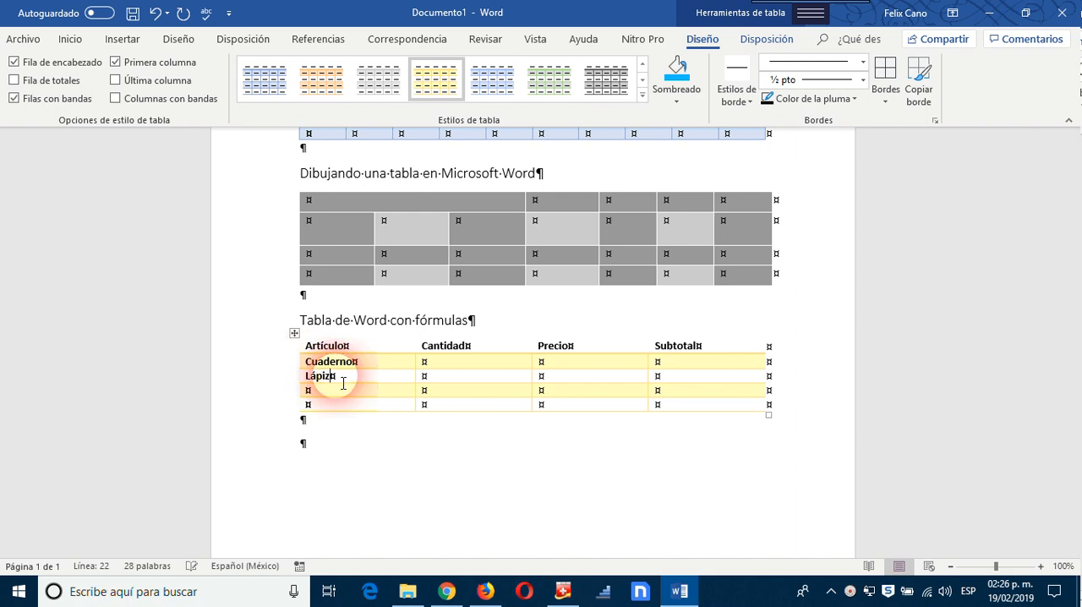
click(339, 397)
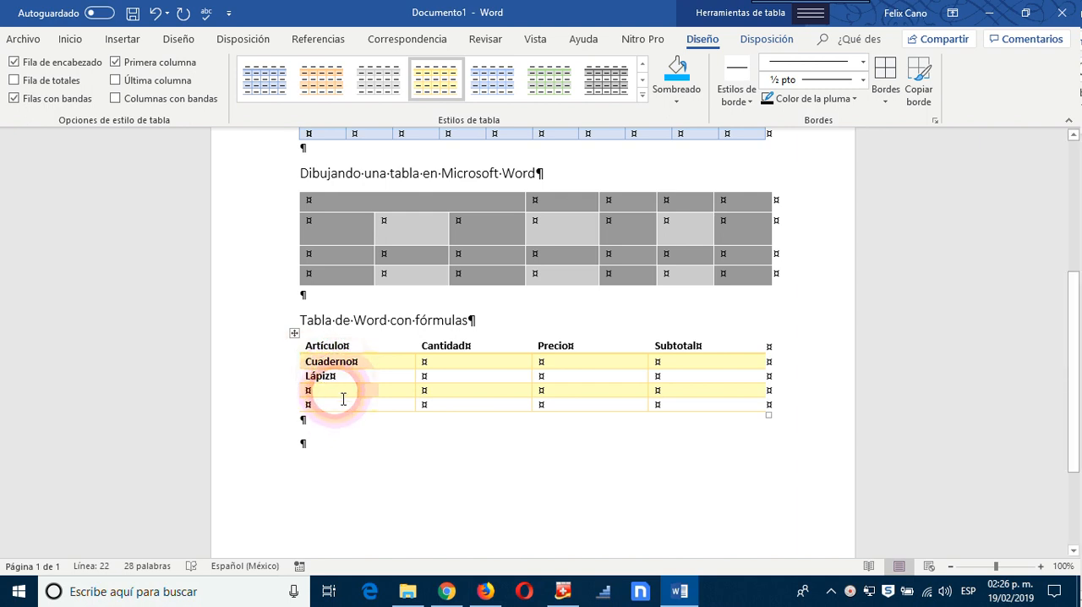
text(Pluma)
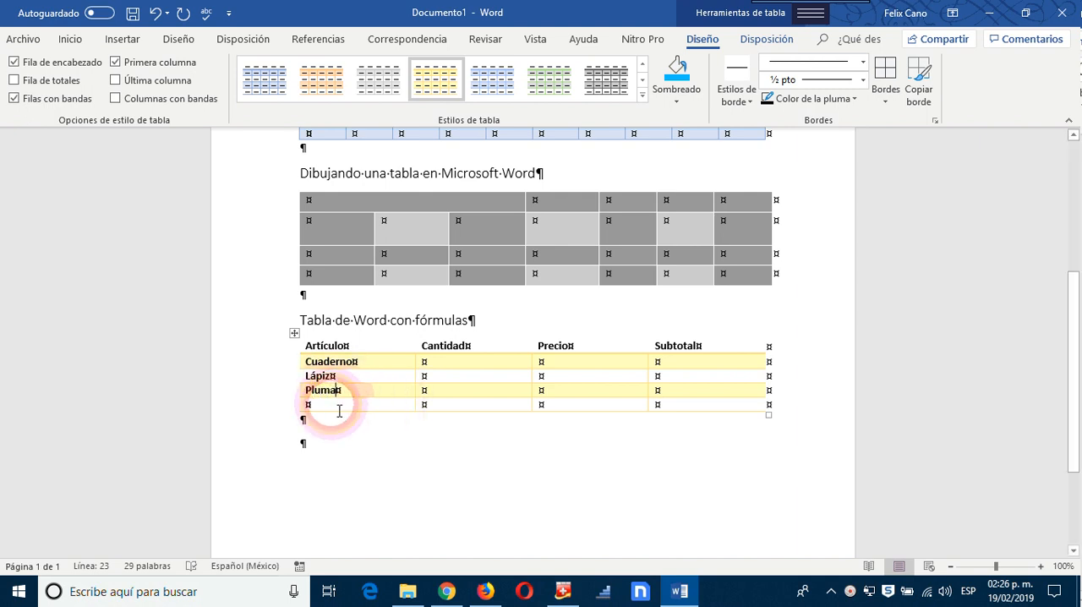
click(384, 405)
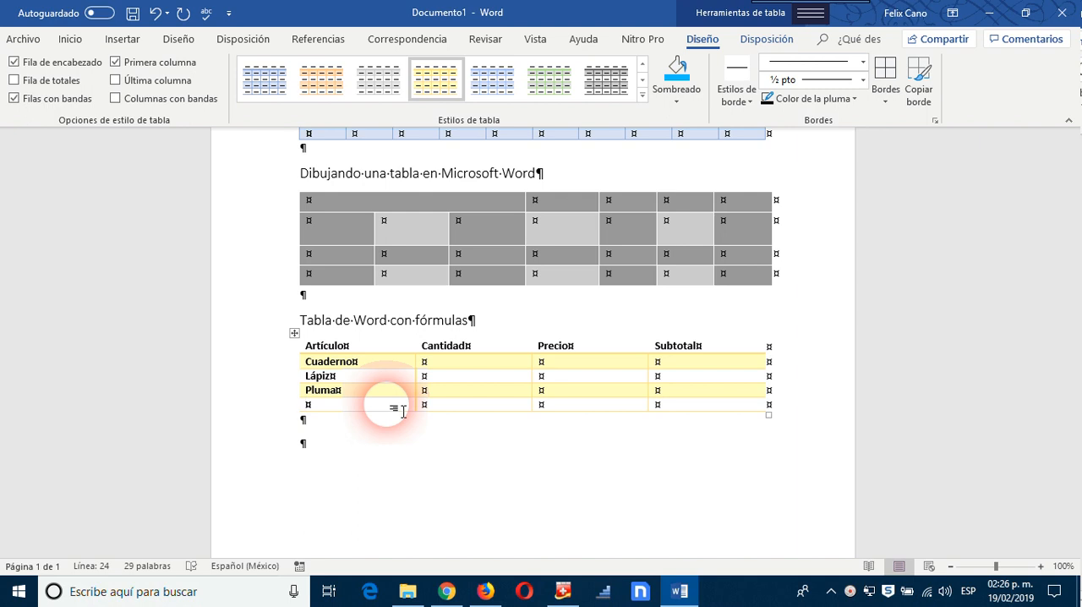
Step: Enter the quantities 2 for Cuaderno, 5 for Lápiz and 8 for Pluma in the Cantidad column
click(498, 367)
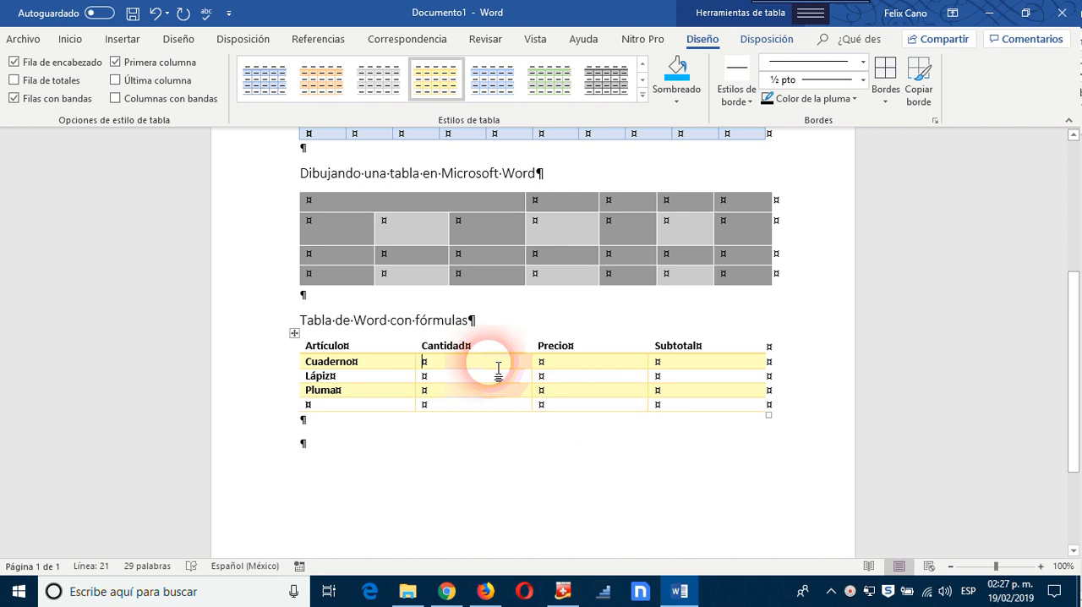
text(2)
key(Down)
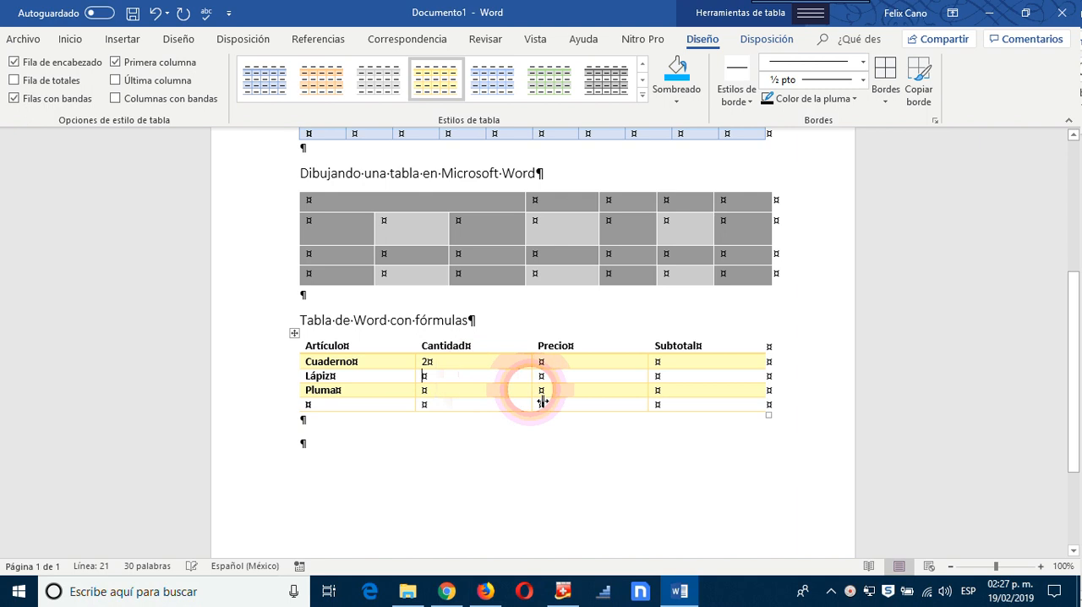
text(5)
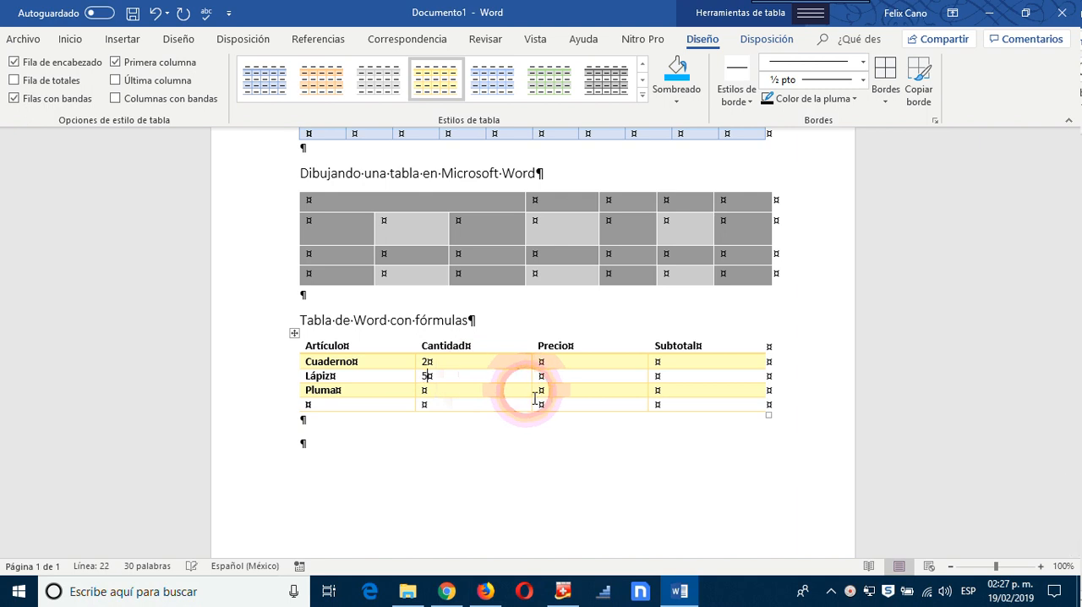
click(491, 392)
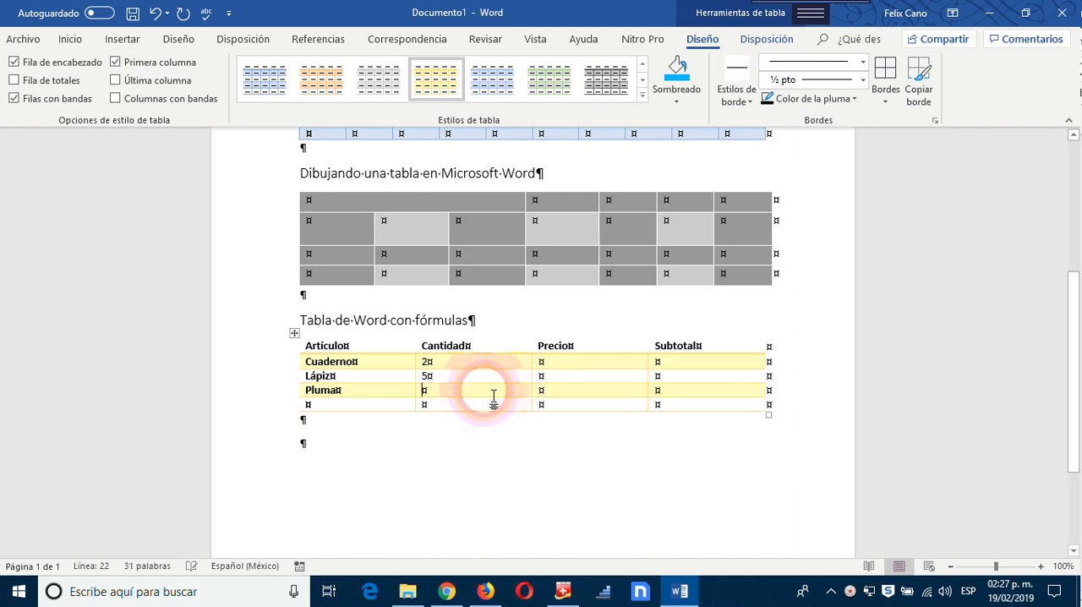
text(8)
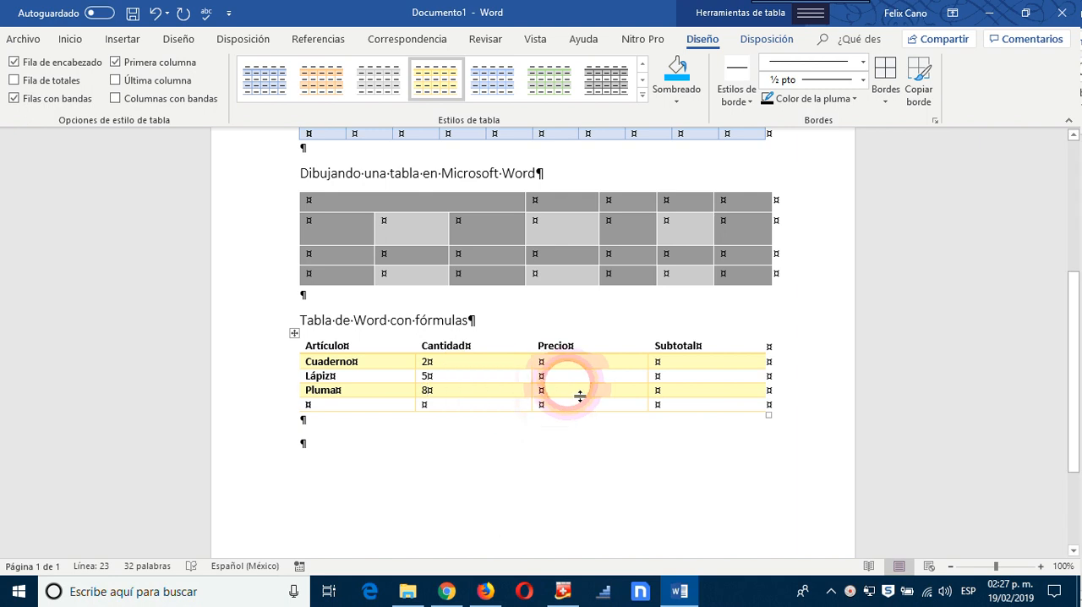
Step: Enter the prices 35 for Cuaderno, 8.5 for Lápiz and 9 for Pluma in the Precio column
click(585, 364)
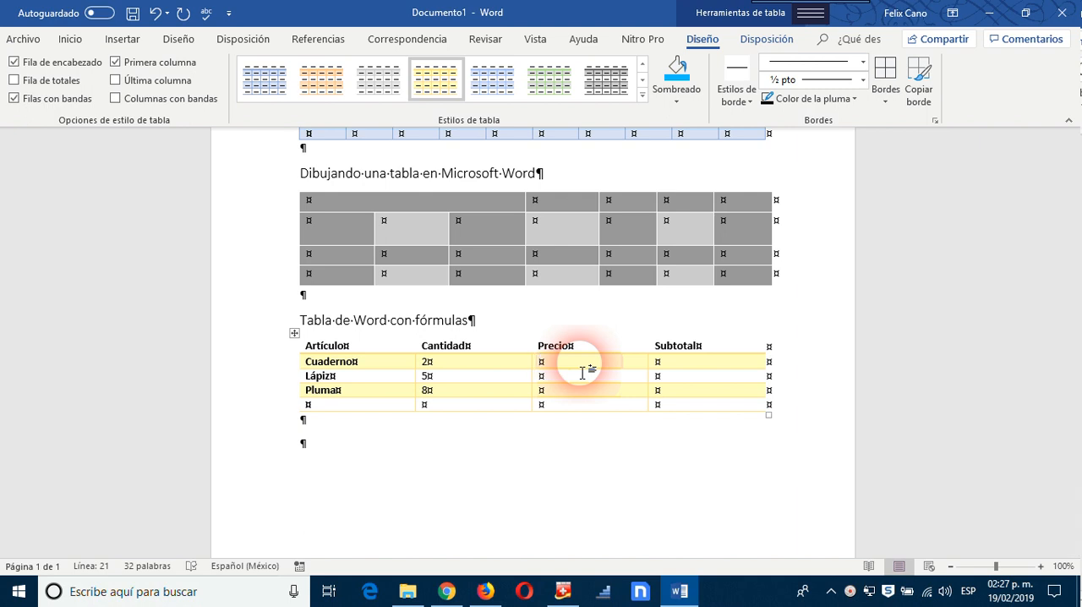
text(35)
click(567, 380)
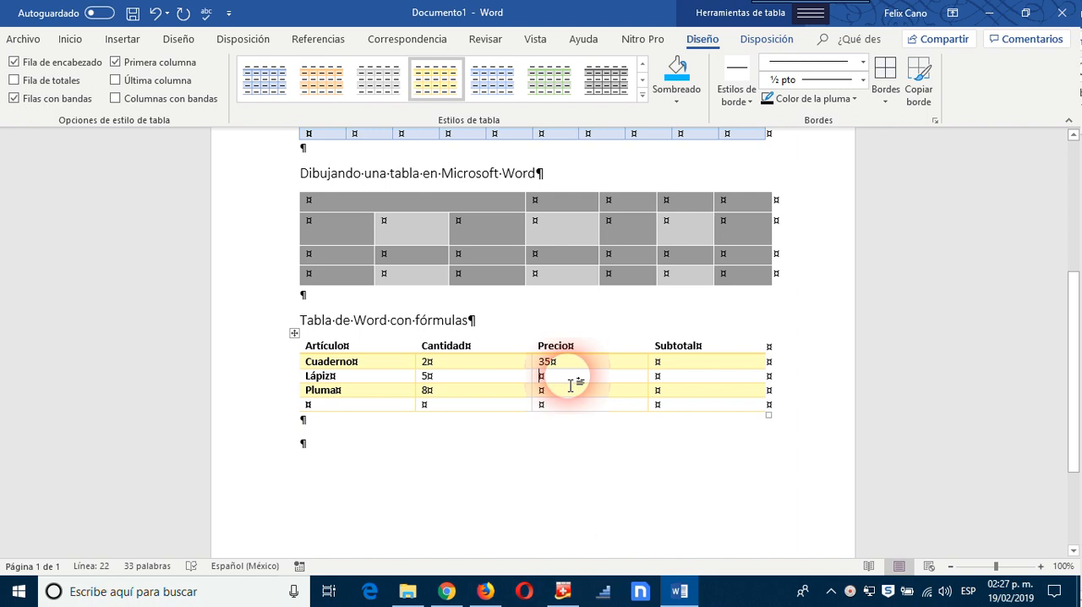
text(8.5)
click(559, 395)
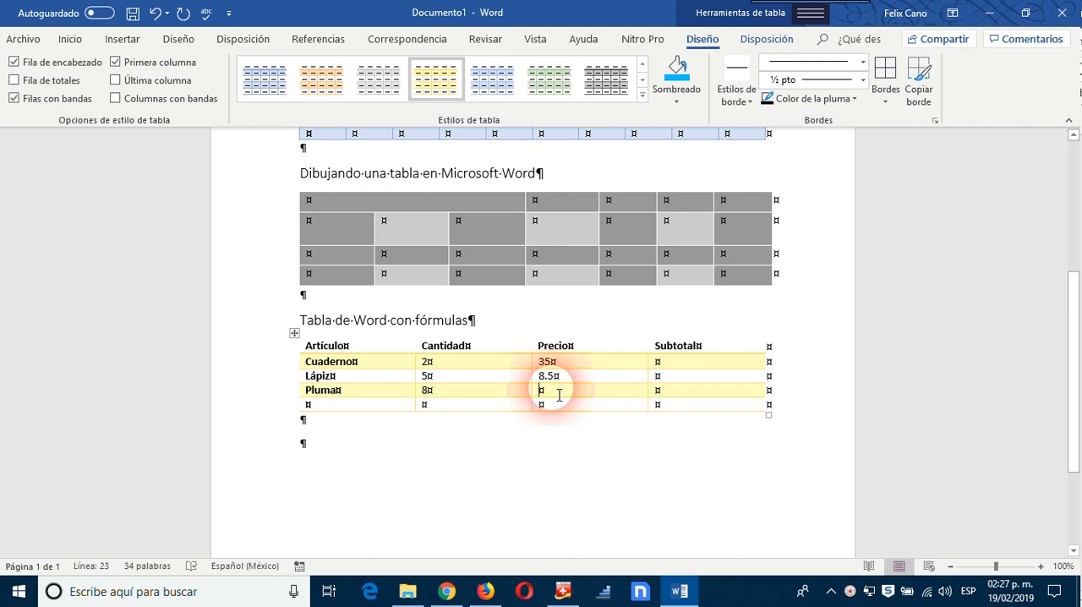
text(9)
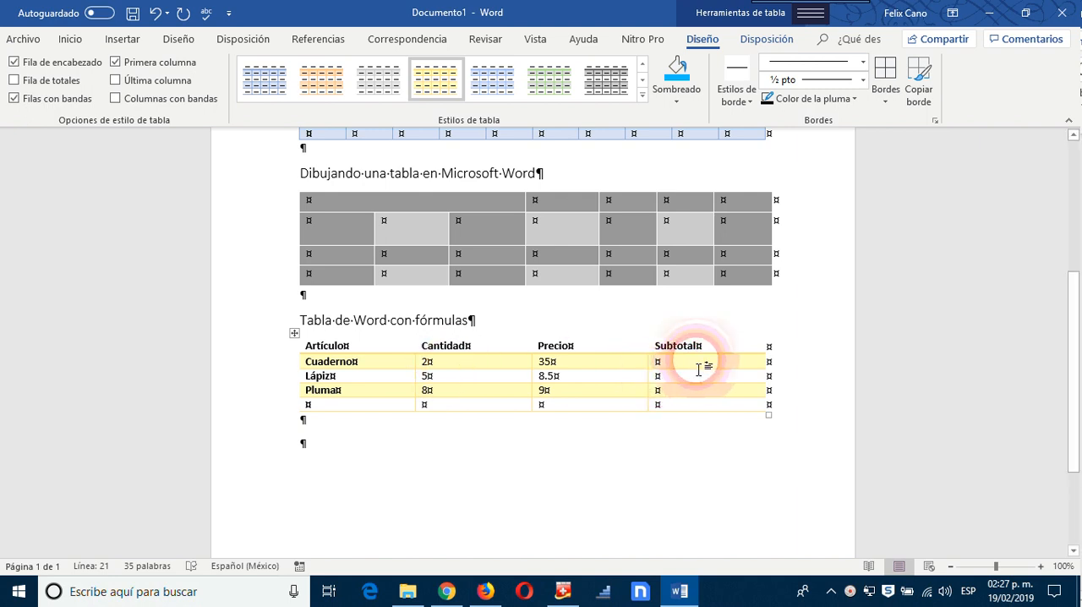
Step: Add the label "Total" in the last row of the Precio column
click(698, 390)
click(701, 384)
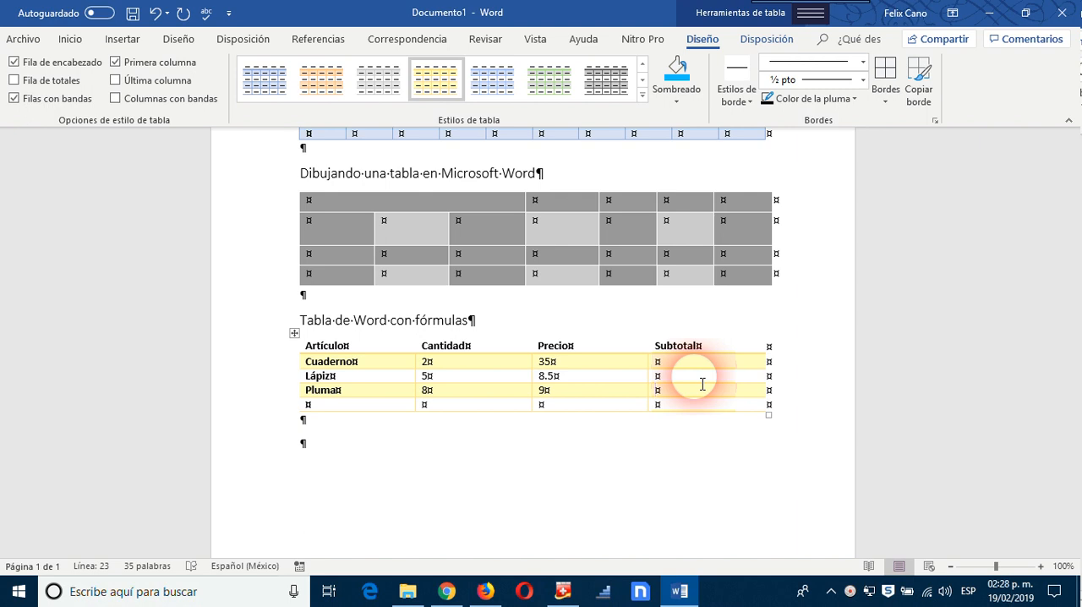
click(579, 410)
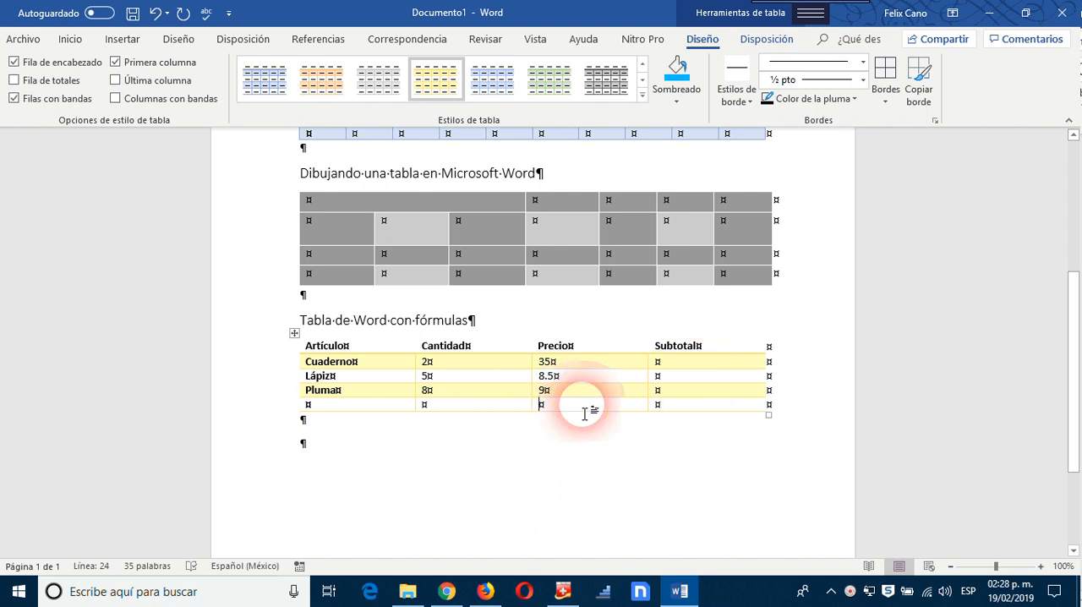
text(To)
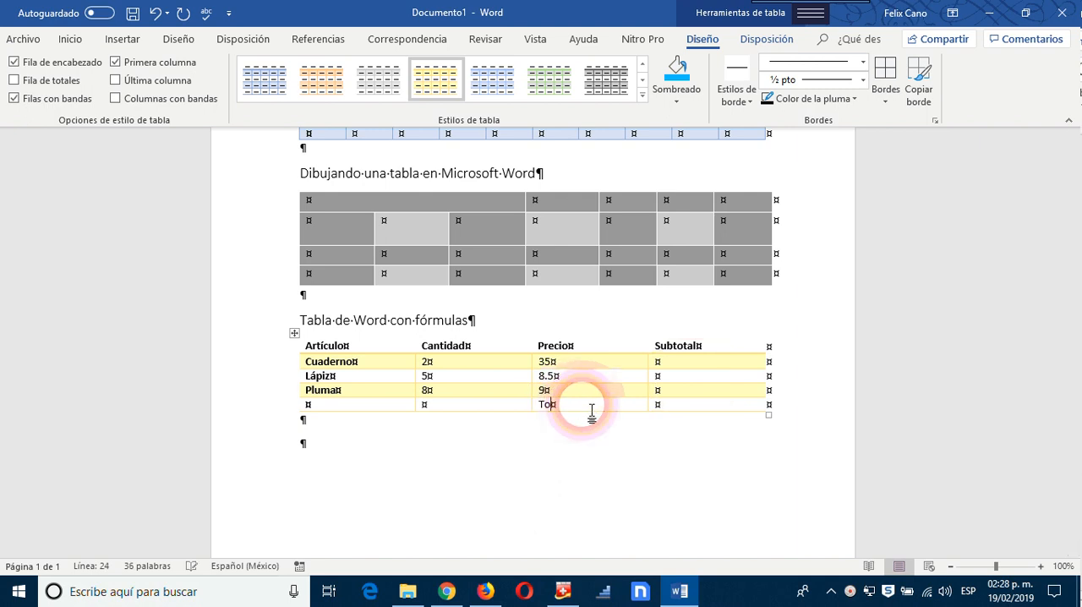
text(tal)
click(772, 459)
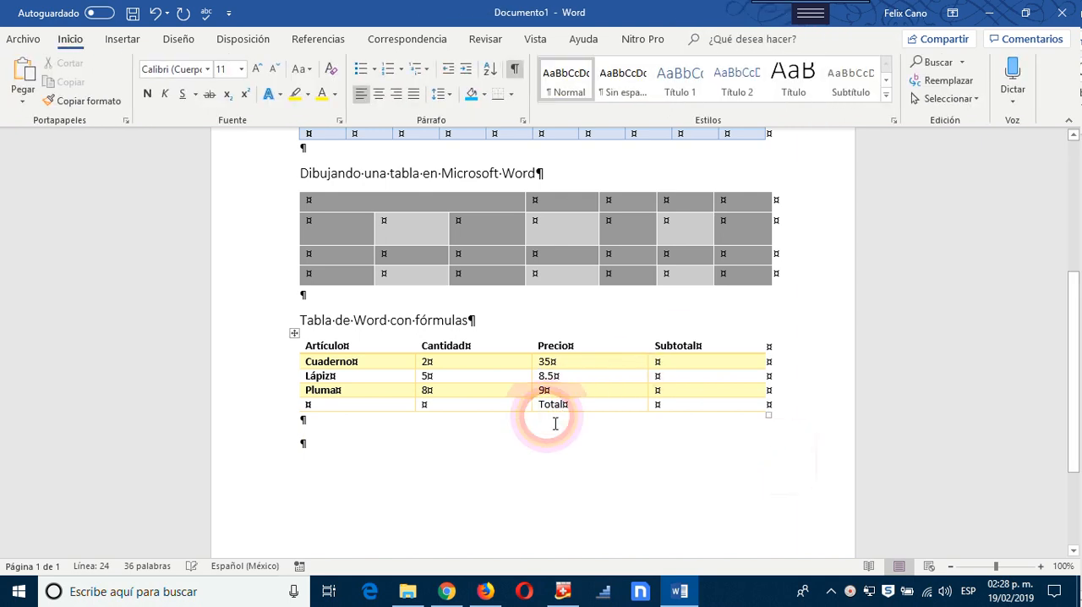
Step: Make the Total label cell and the empty Subtotal cell beside it bold
drag(536, 406, 666, 419)
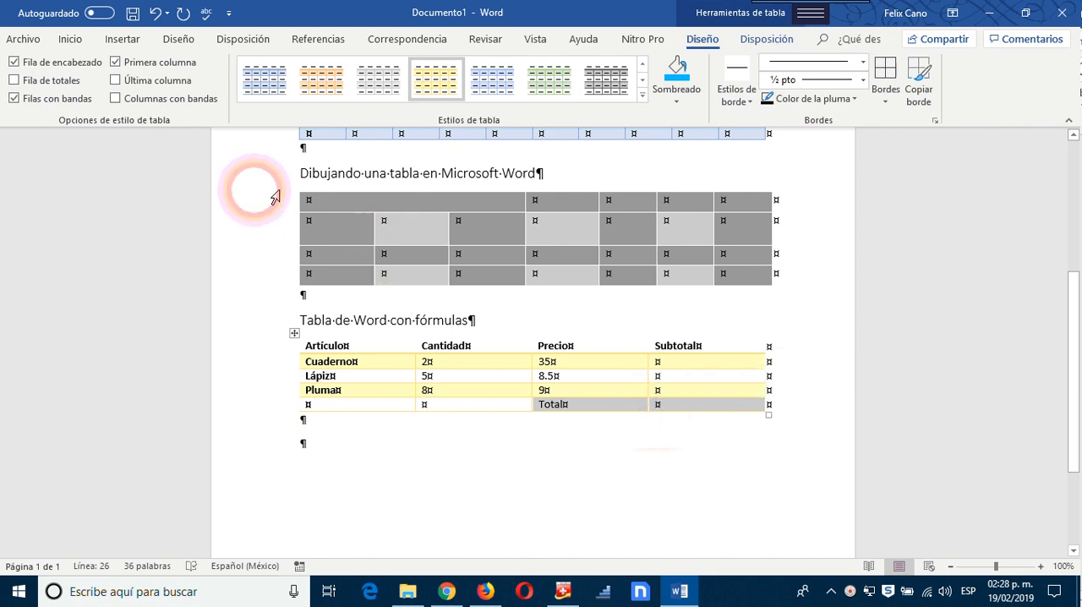
click(73, 42)
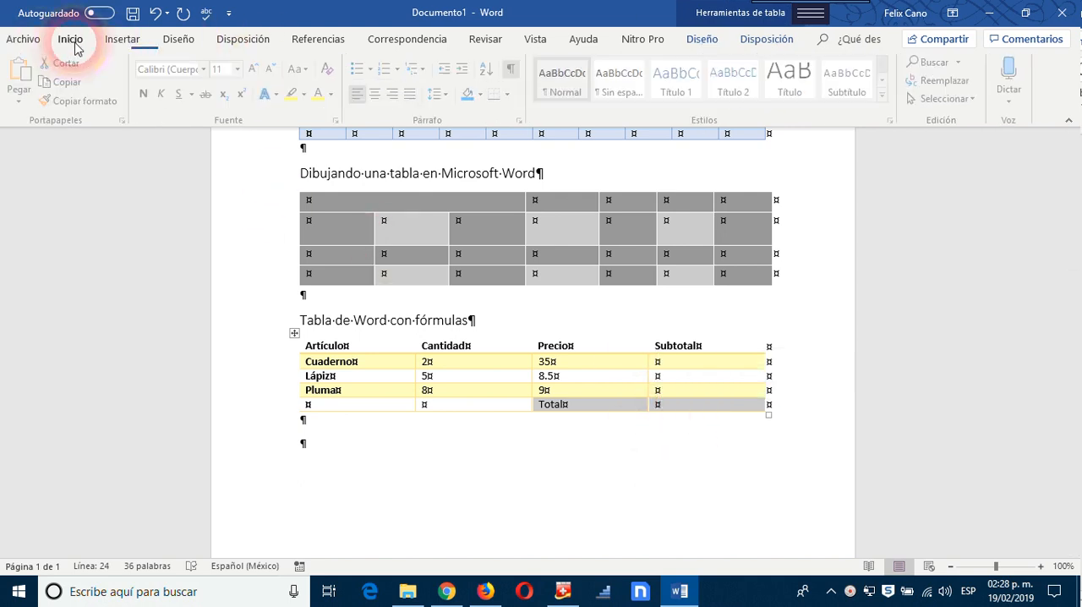
click(147, 93)
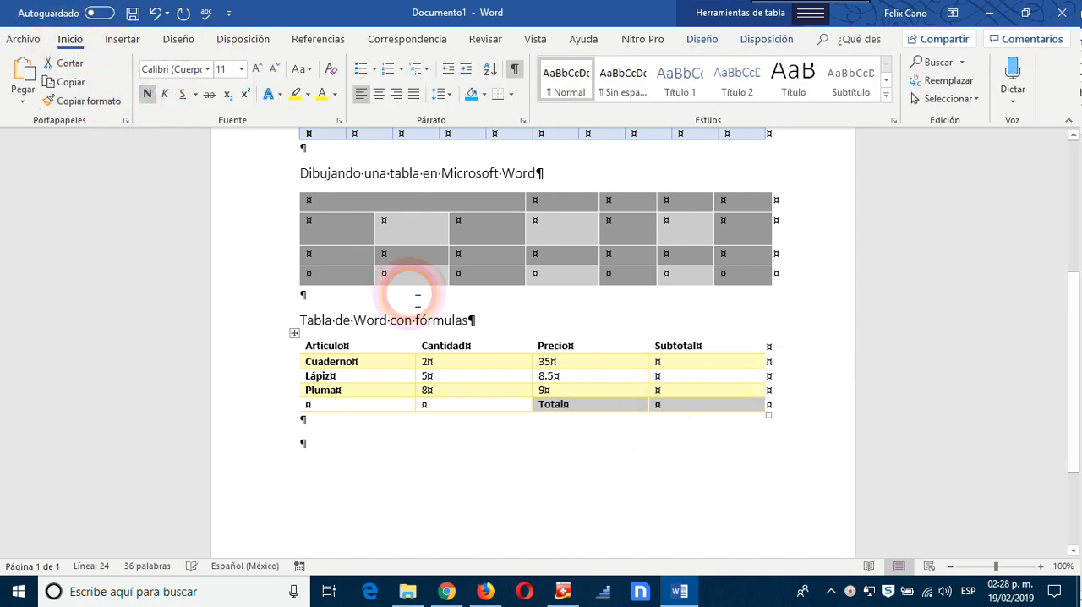
click(752, 459)
click(686, 408)
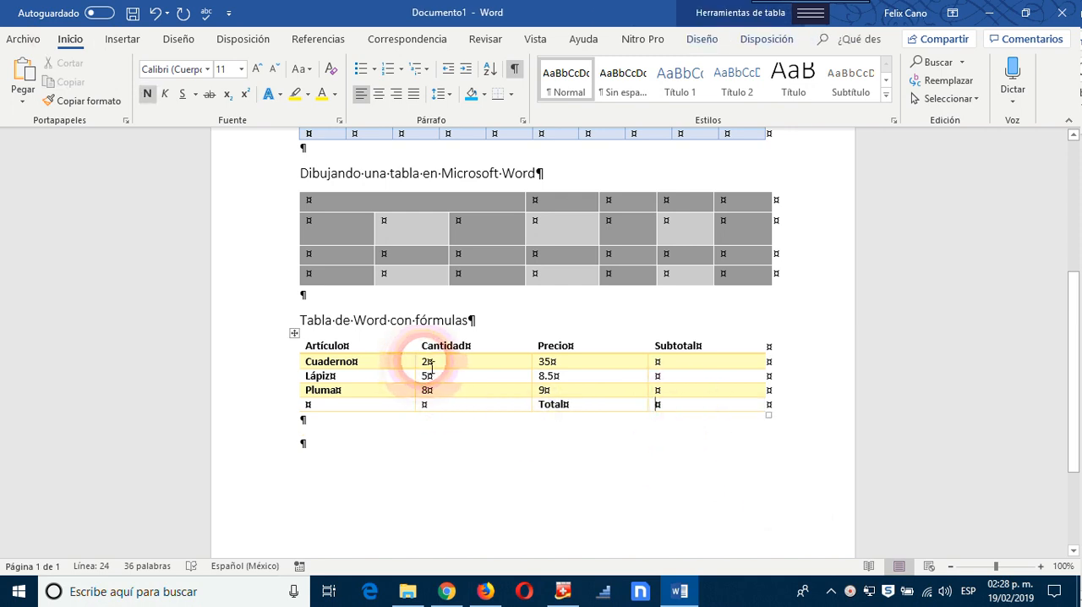
Step: Center the Cantidad, Precio and Subtotal cells in the Cuaderno, Lápiz and Pluma rows
drag(429, 363, 701, 395)
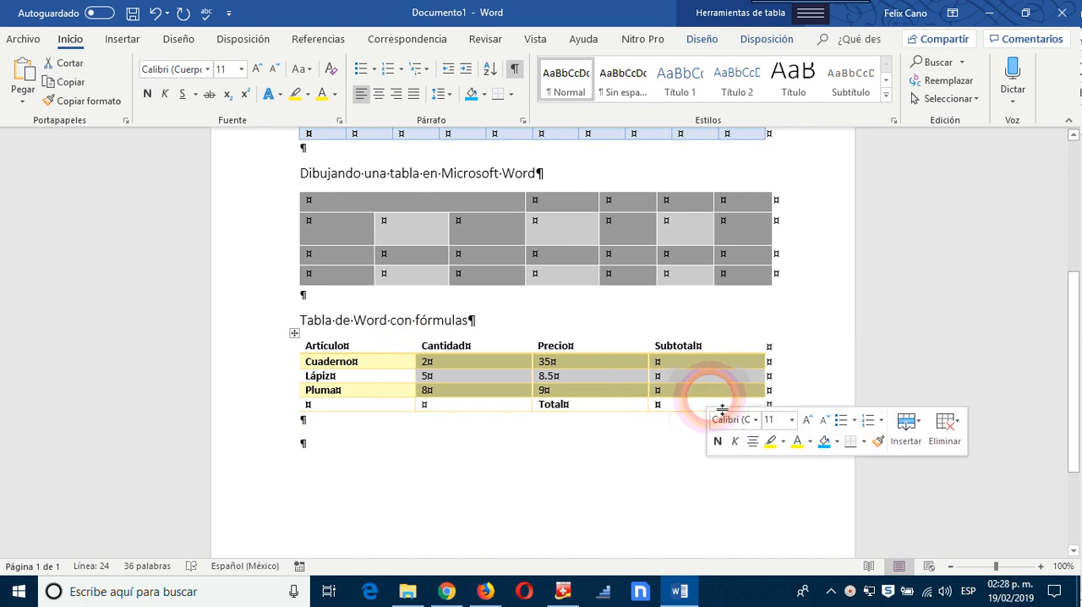
click(381, 97)
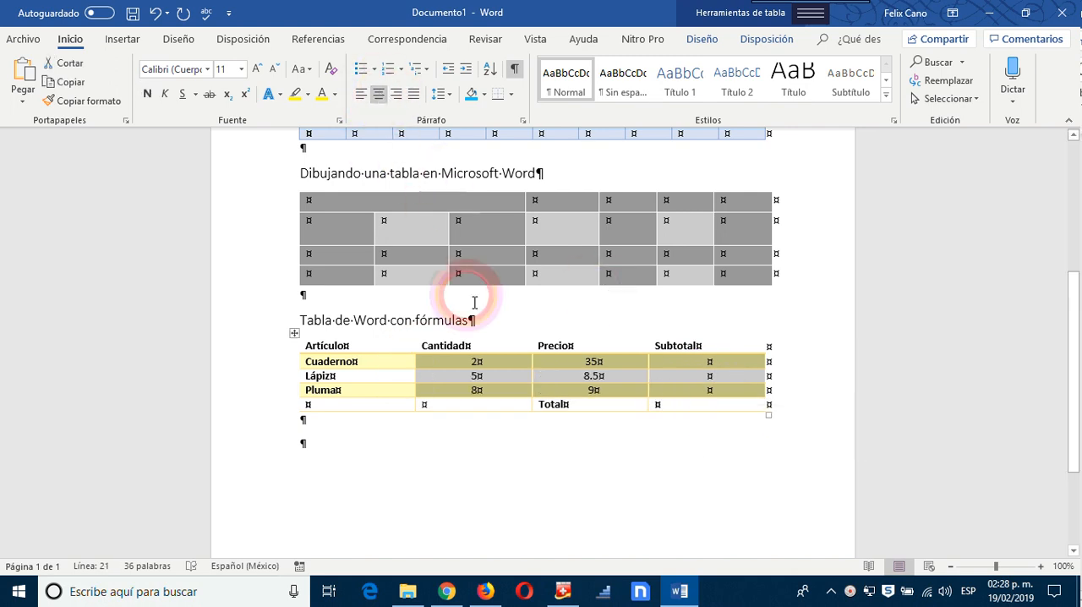
click(494, 378)
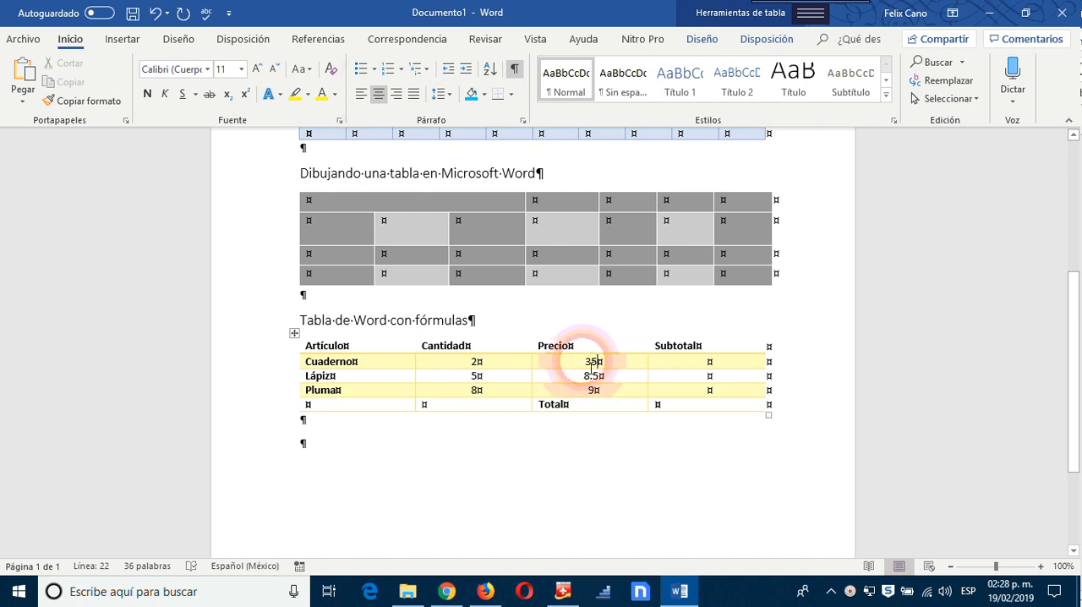
Step: Examine the columns of the formula table one by one, from Artículo through Subtotal, selecting them to see their extent
click(684, 359)
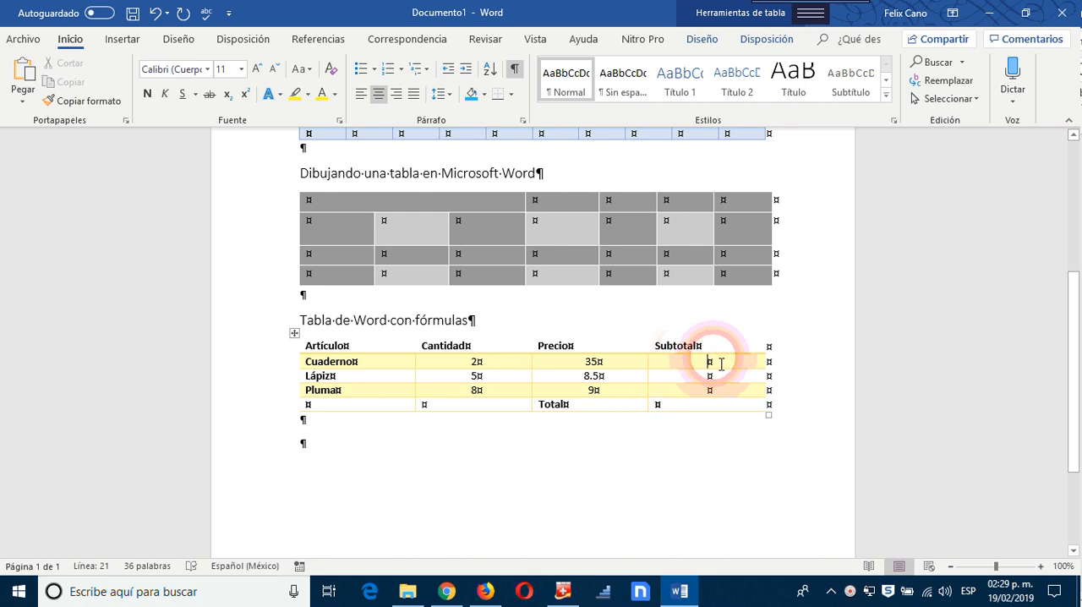
click(358, 351)
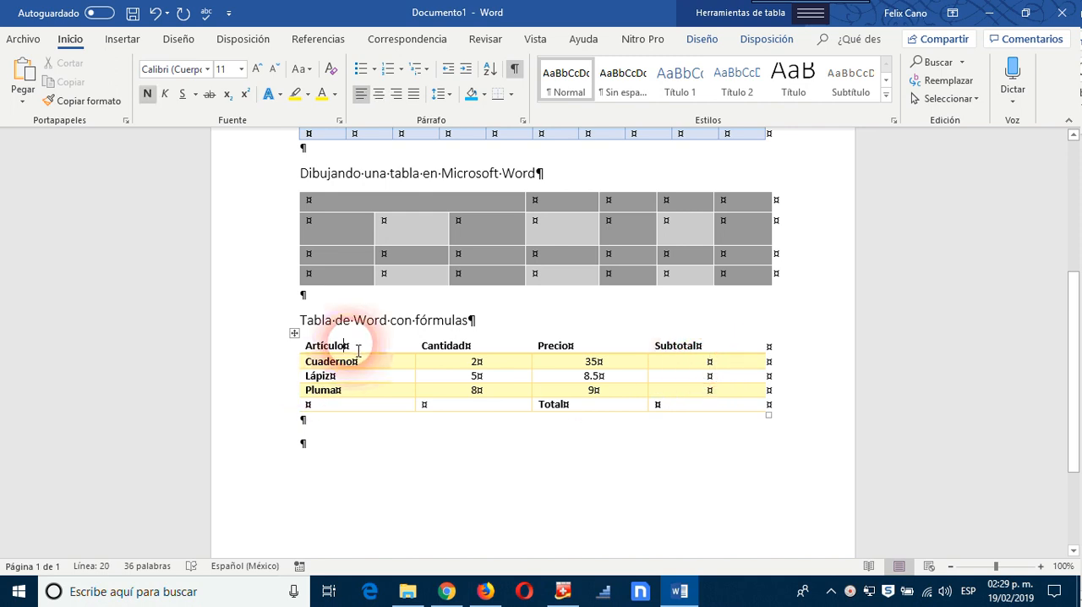
drag(358, 351, 346, 409)
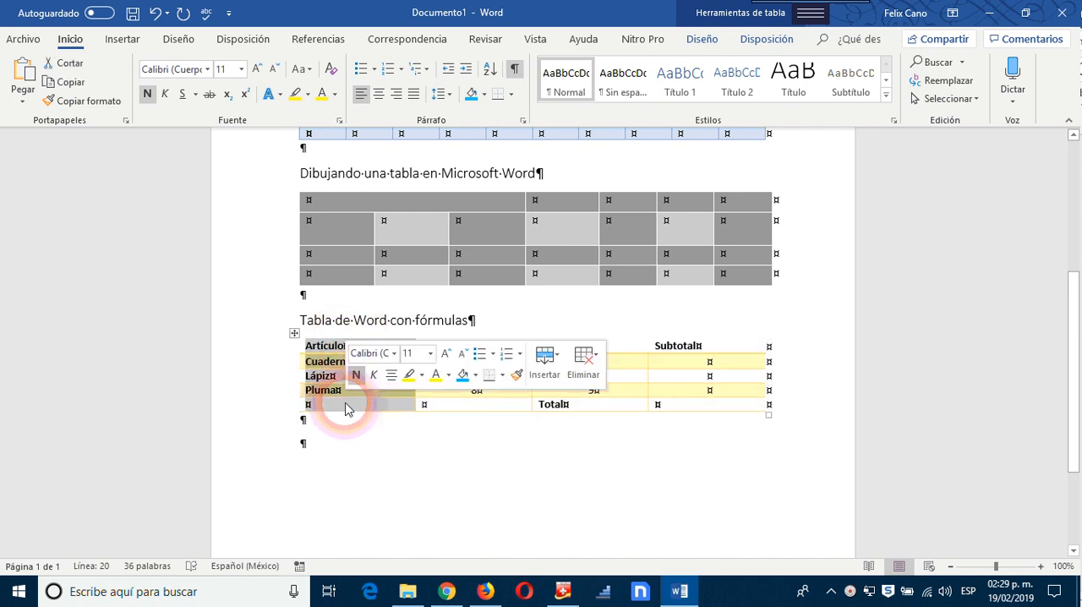
click(348, 410)
drag(474, 349, 483, 417)
click(585, 339)
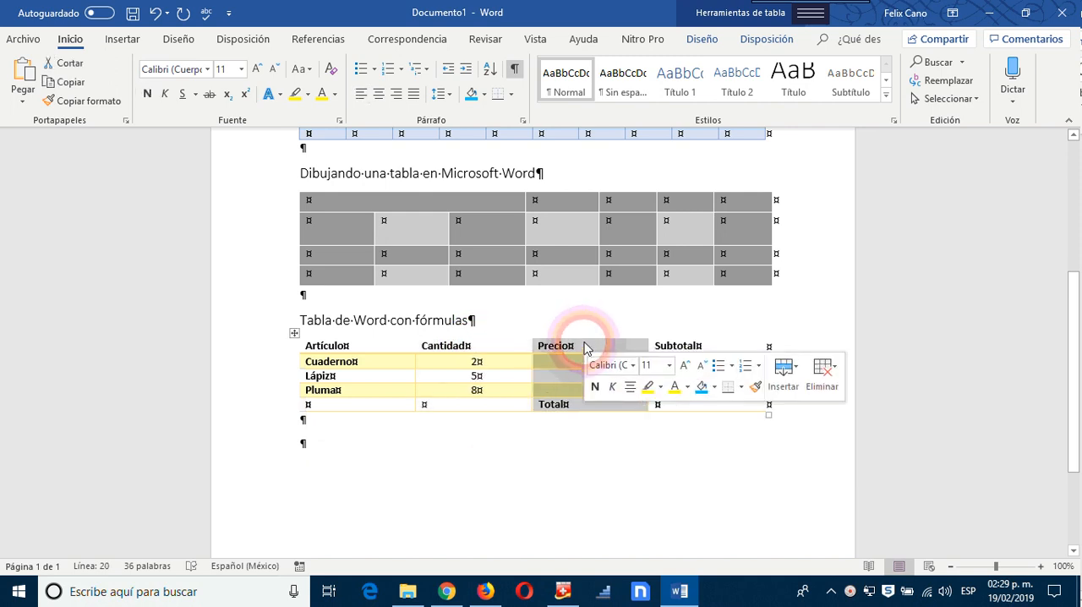
click(747, 340)
click(738, 365)
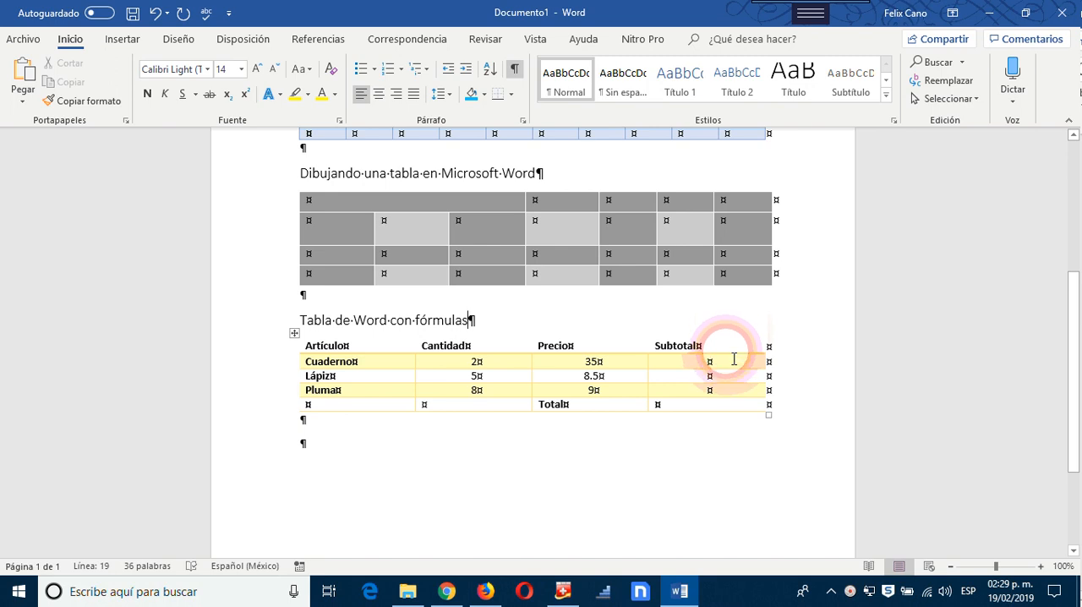
click(730, 342)
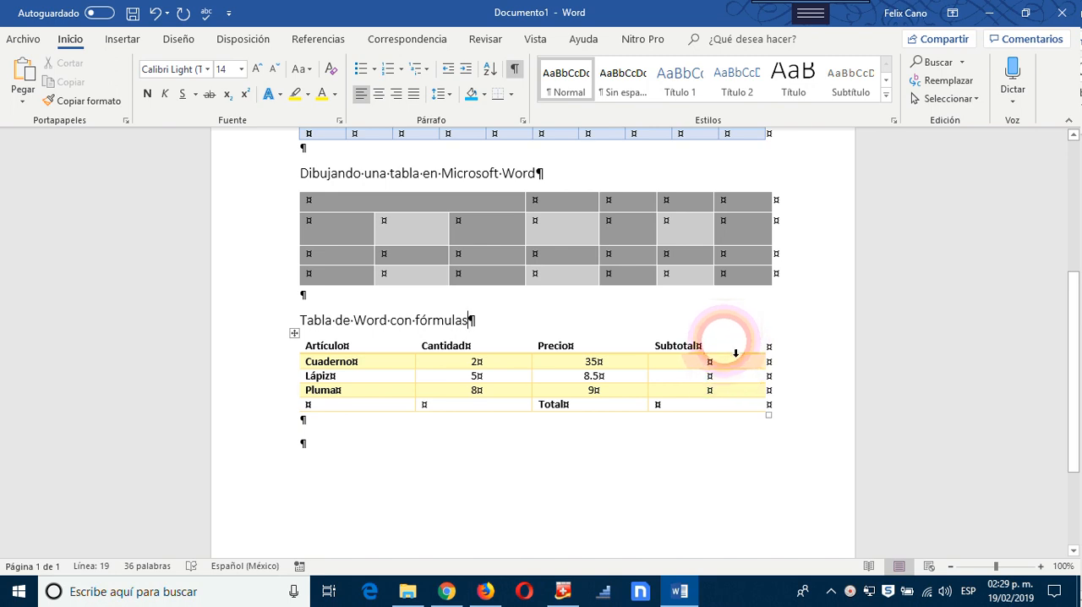
click(727, 344)
click(423, 404)
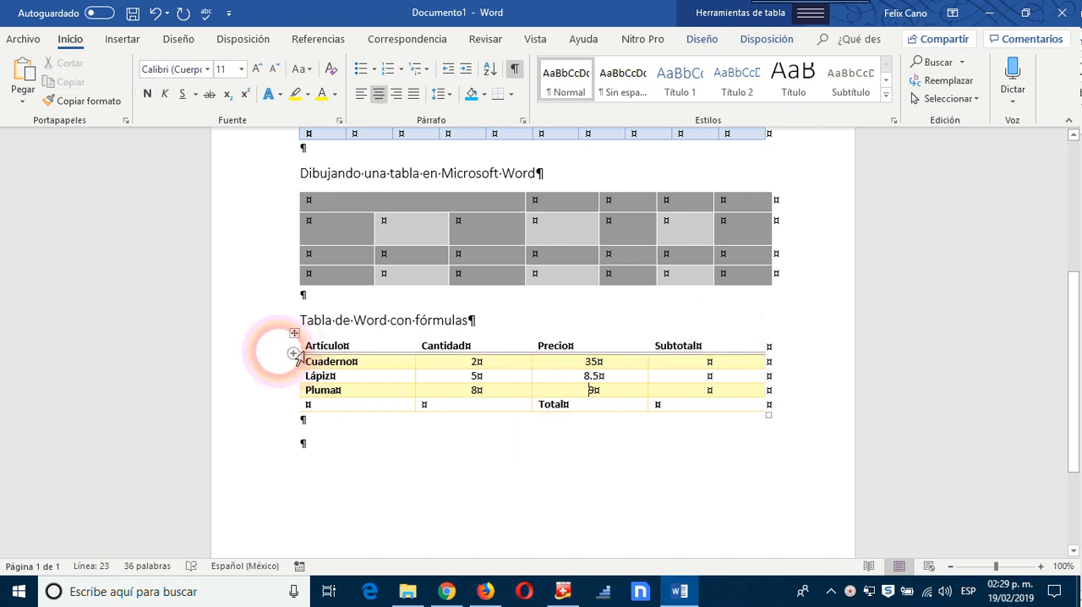
Step: Examine the rows of the formula table one by one, from the header to the Total row, selecting them to see their extent
click(291, 350)
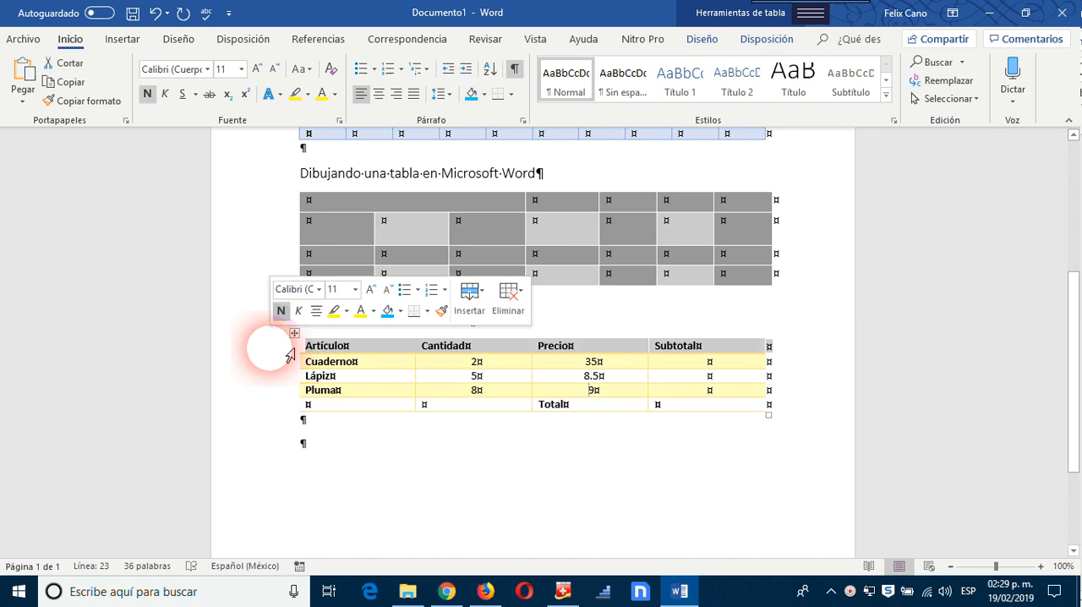
click(290, 375)
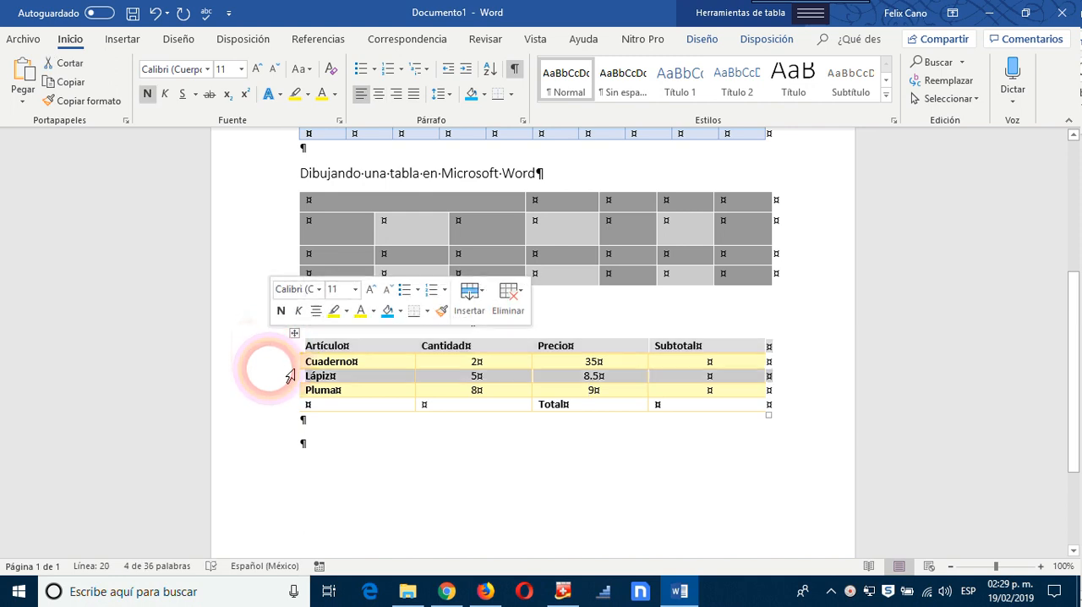
click(298, 370)
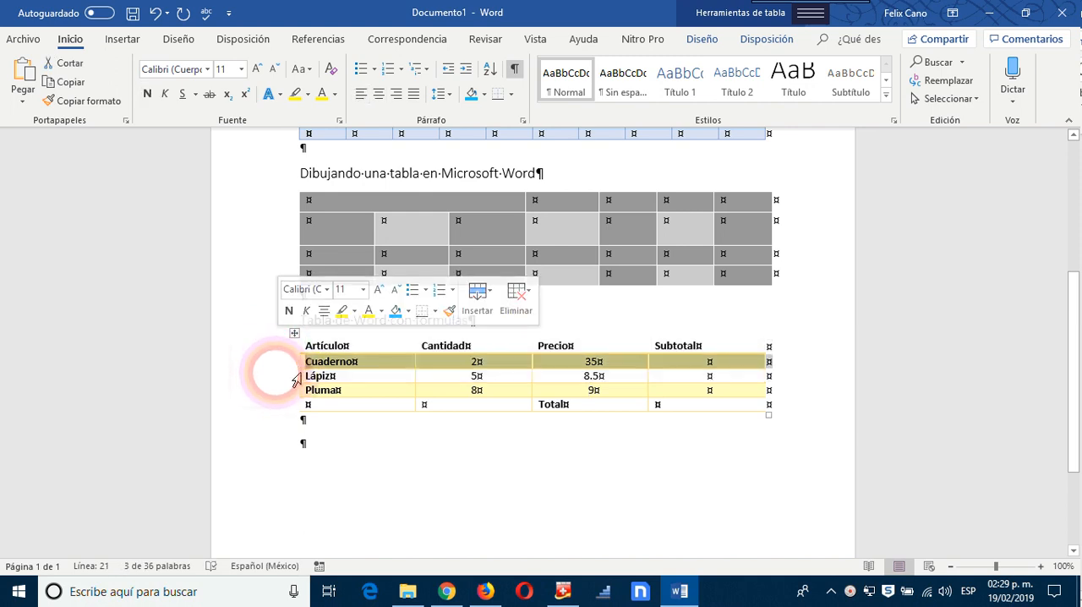
click(293, 394)
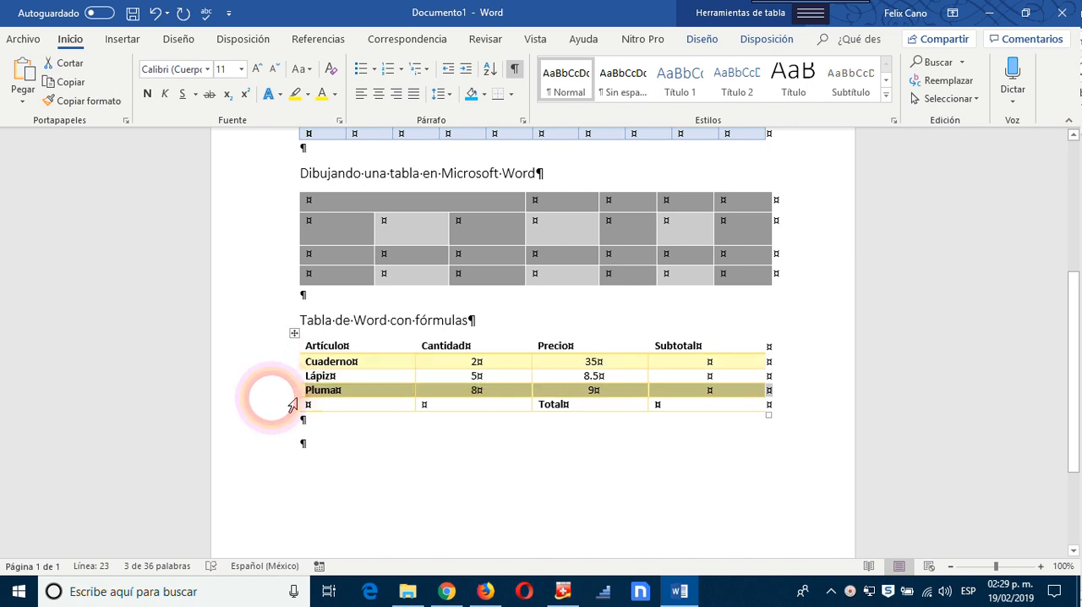
click(291, 404)
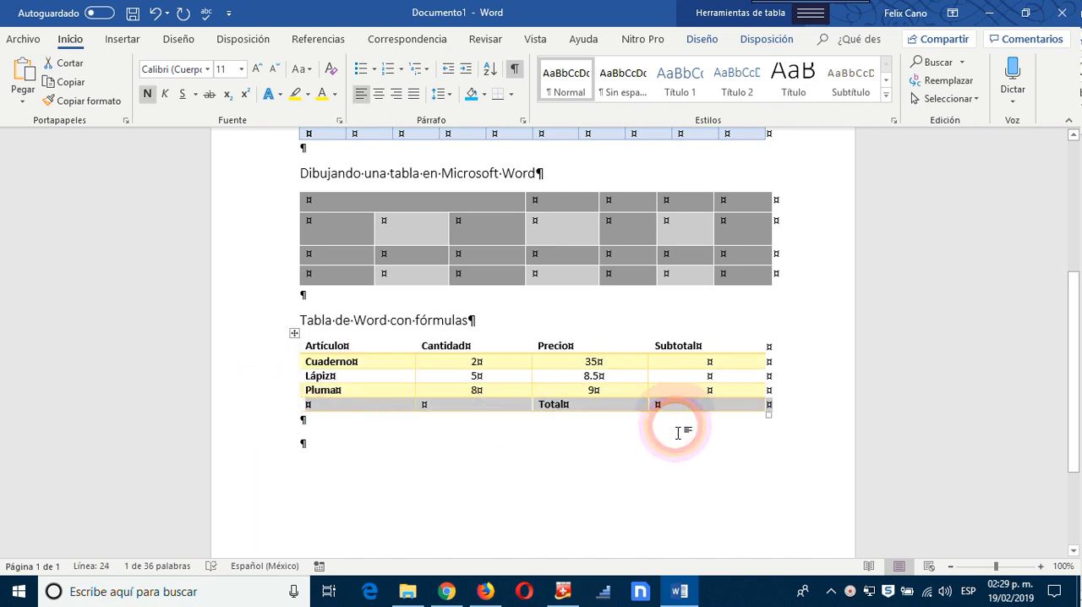
Step: Open the Formula dialog for the Subtotal cell in the Cuaderno row and move it clear of the table
click(730, 369)
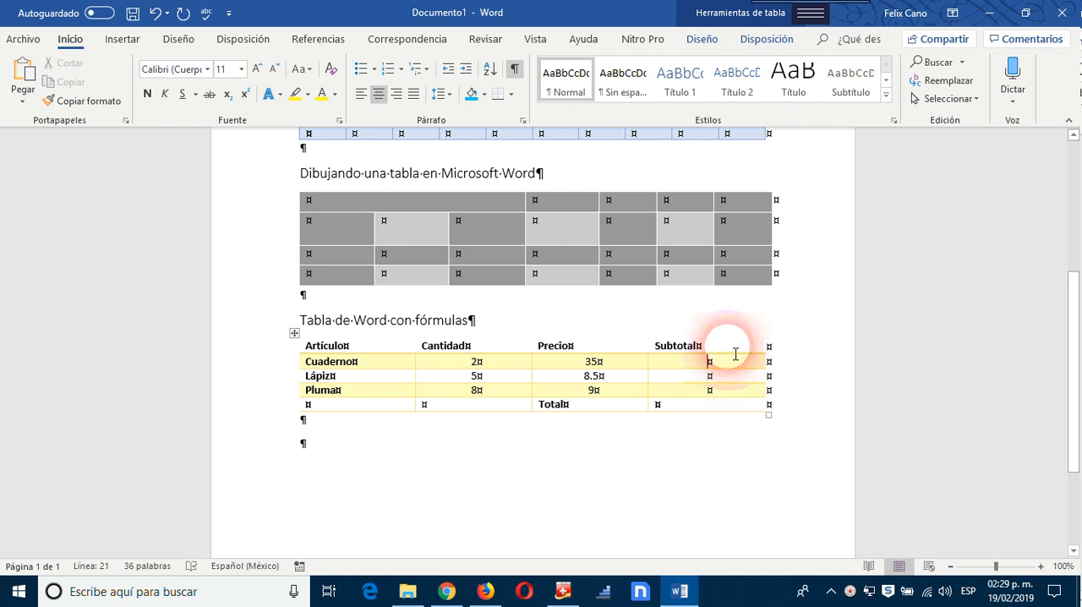
click(776, 47)
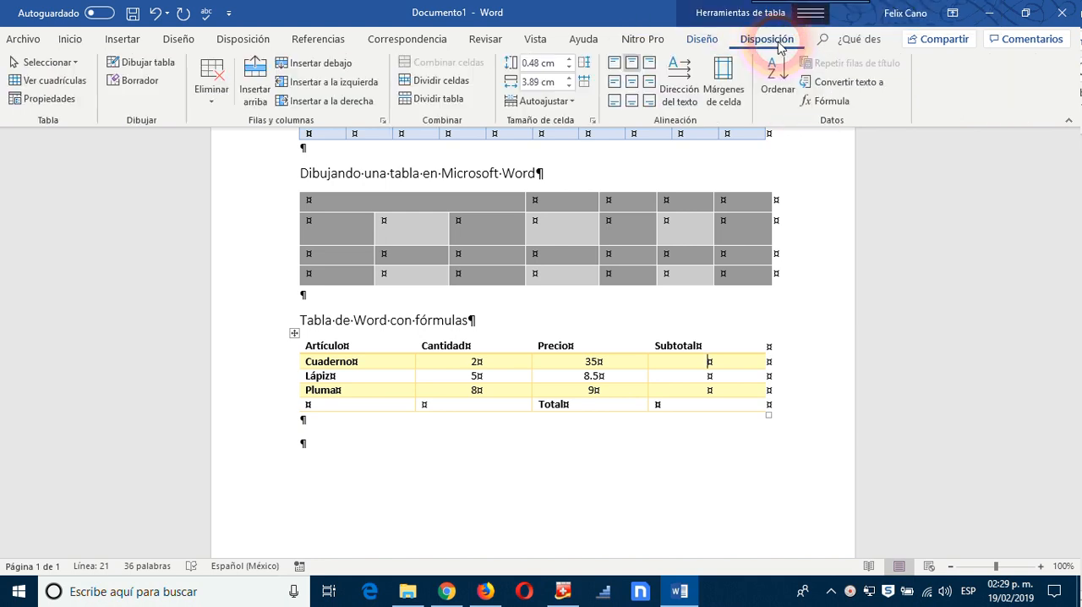
click(837, 108)
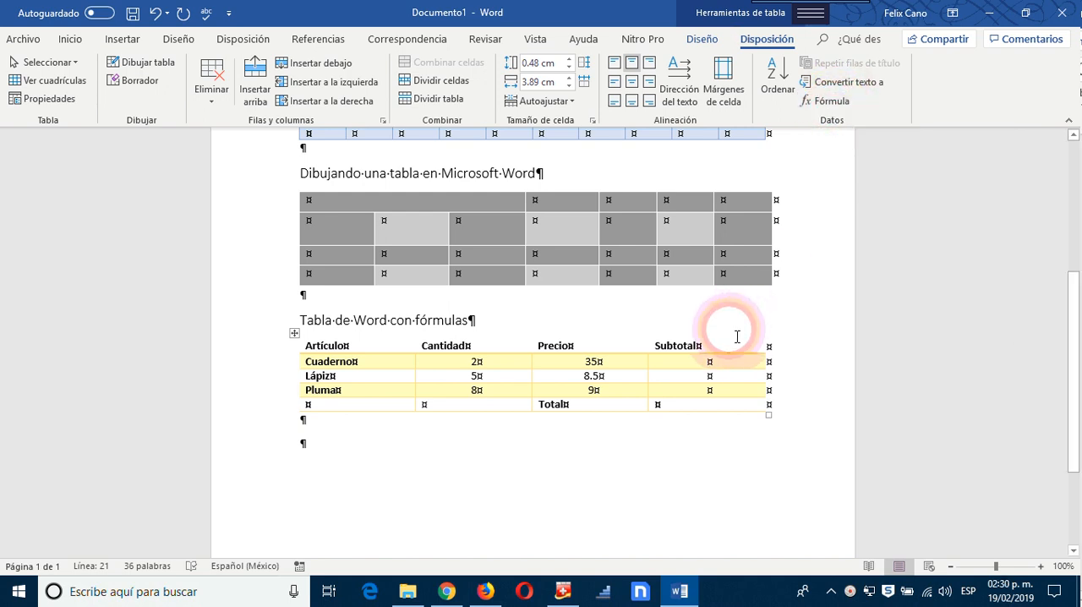
click(710, 362)
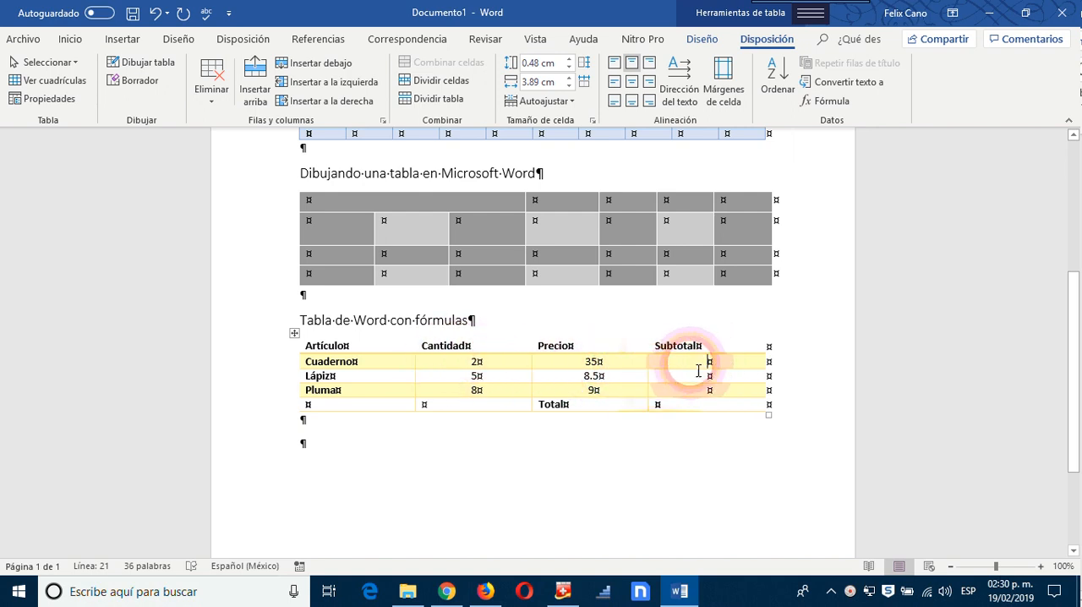
click(832, 103)
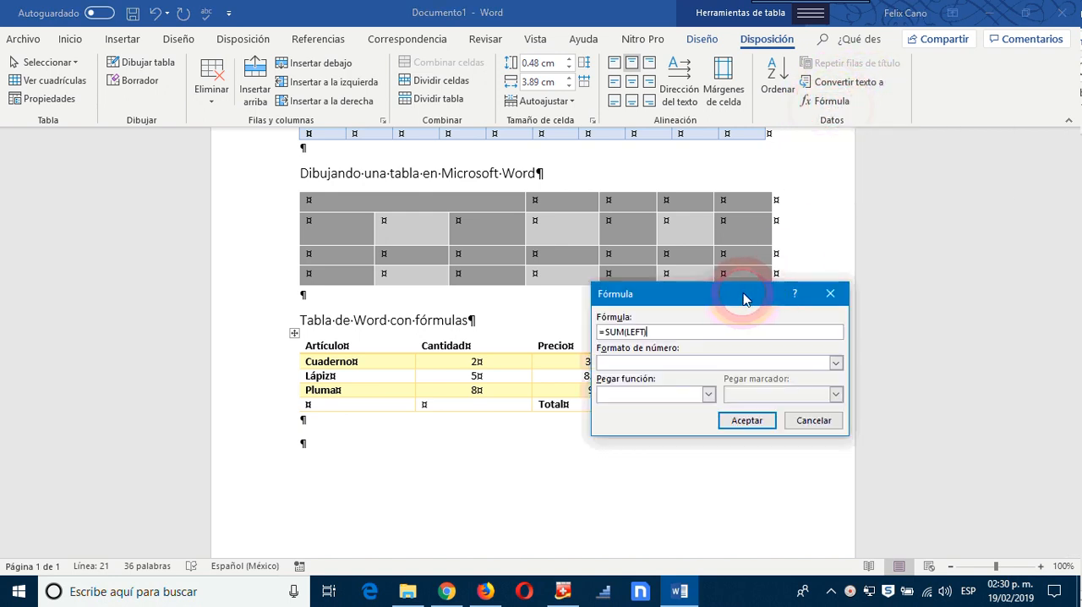
drag(742, 298, 896, 187)
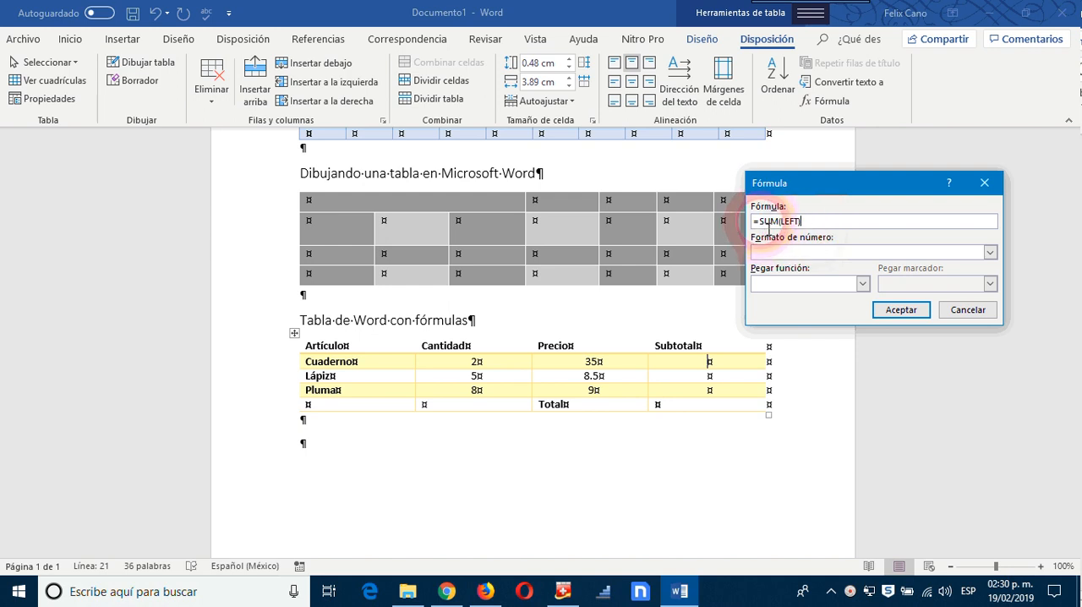
Step: Replace the suggested formula after the equals sign with the PRODUCT function
drag(758, 221, 825, 229)
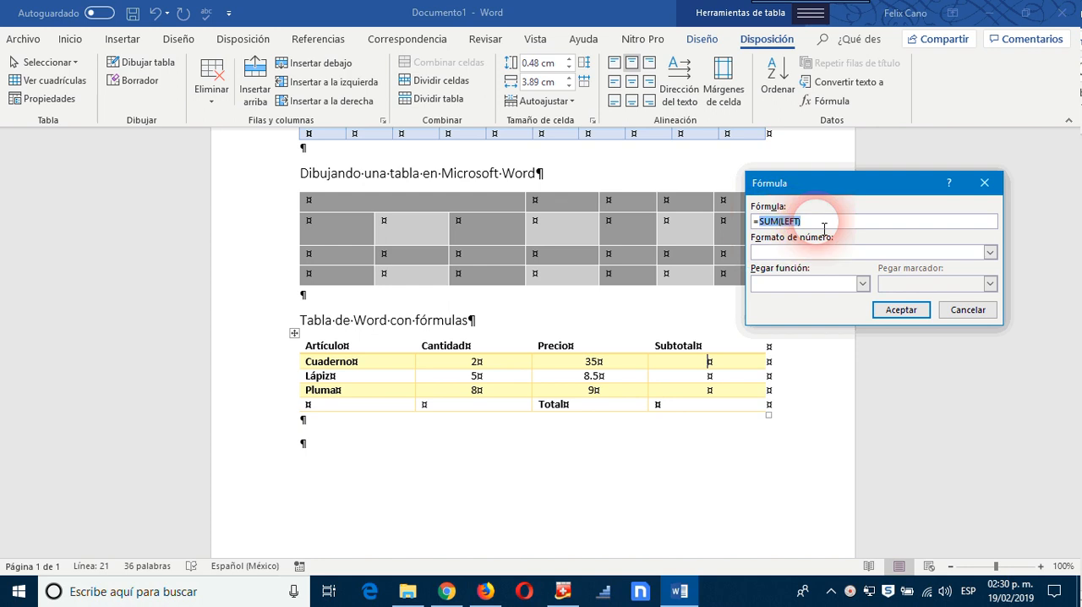
key(BackSpace)
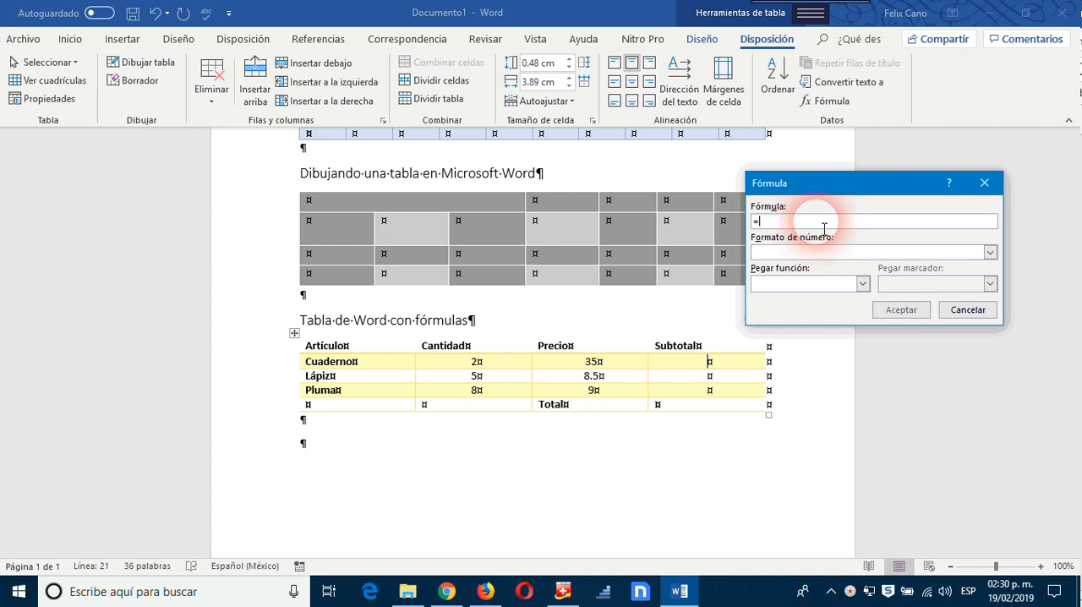
click(862, 284)
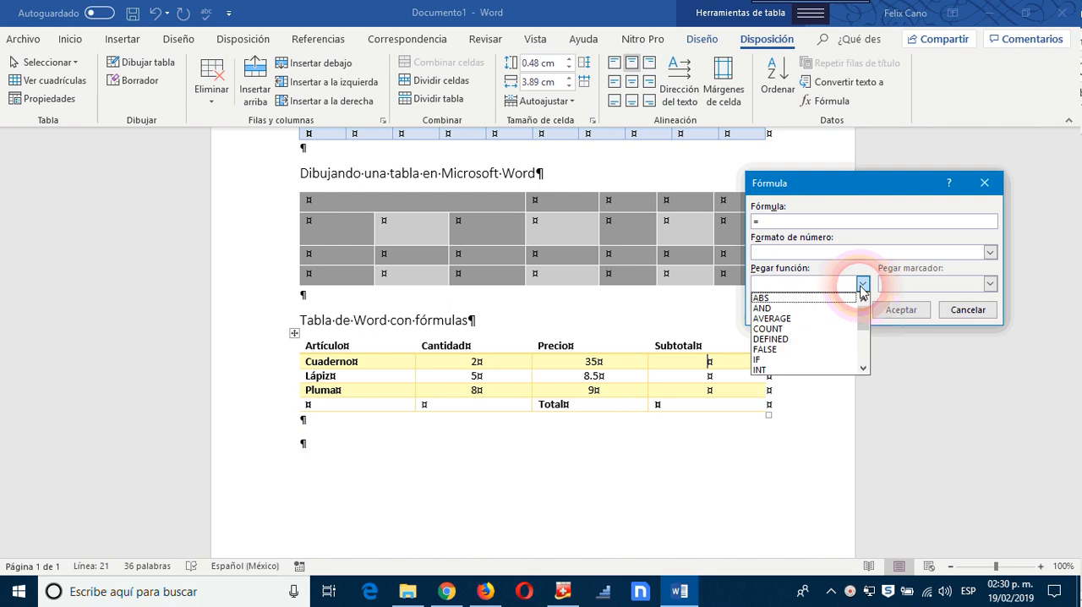
click(863, 368)
click(862, 368)
click(863, 369)
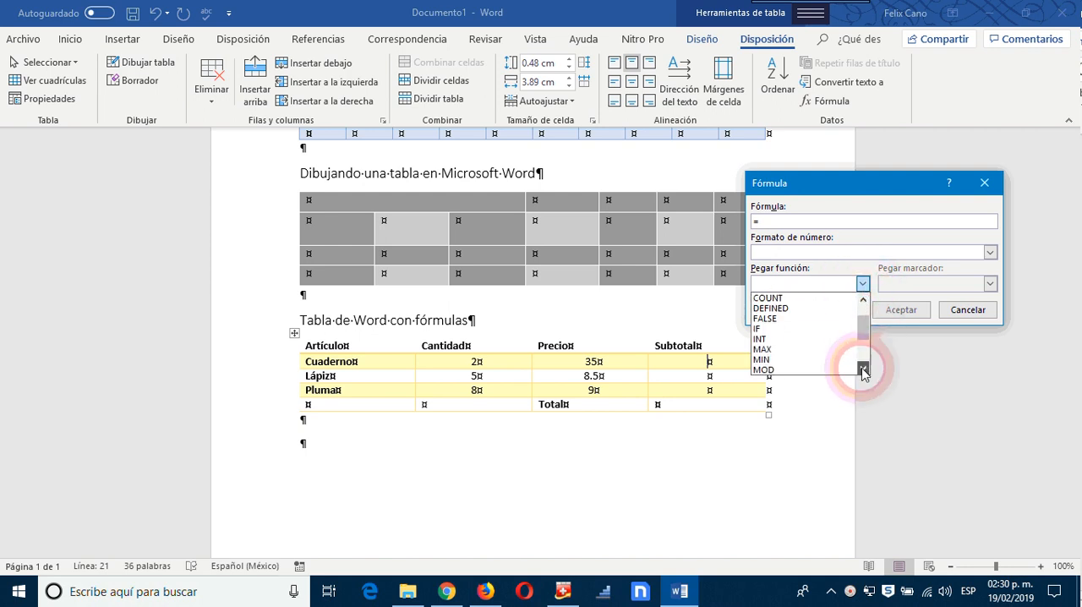
click(862, 368)
click(862, 368)
click(862, 370)
click(863, 370)
click(863, 370)
click(862, 369)
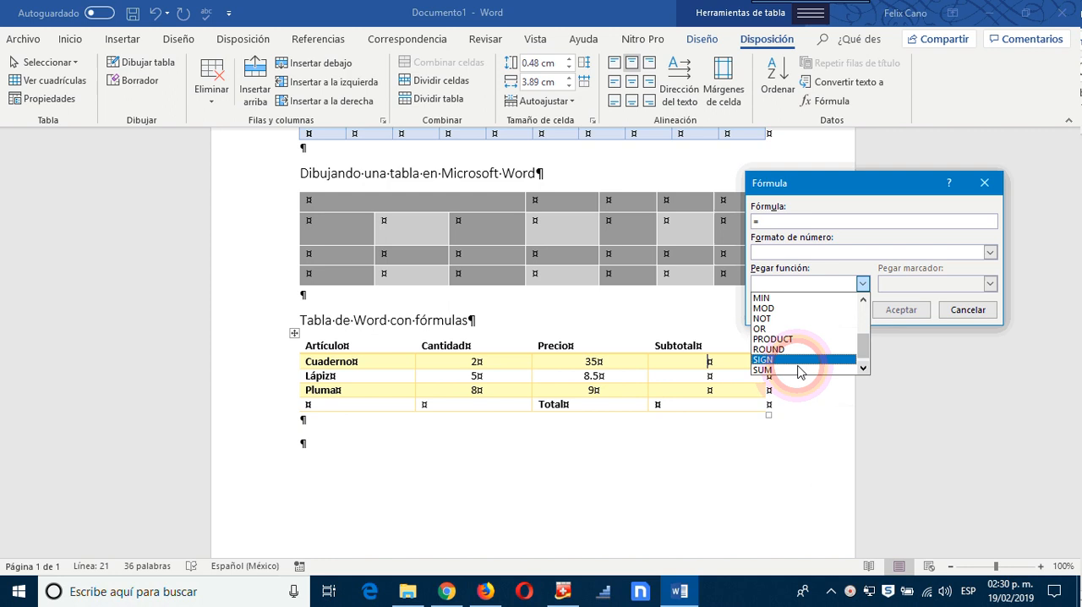
click(786, 340)
Step: Complete the Cuaderno subtotal formula as =PRODUCT(B2,C2) with the number format $#,##0.00;($#,##0.00) and insert it
click(792, 225)
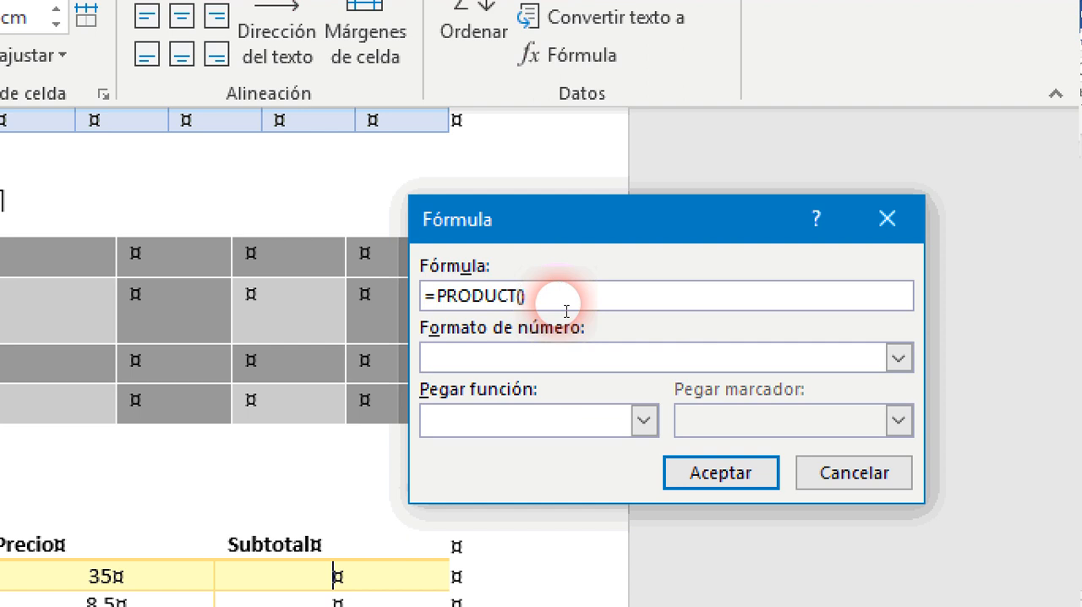
text(B2)
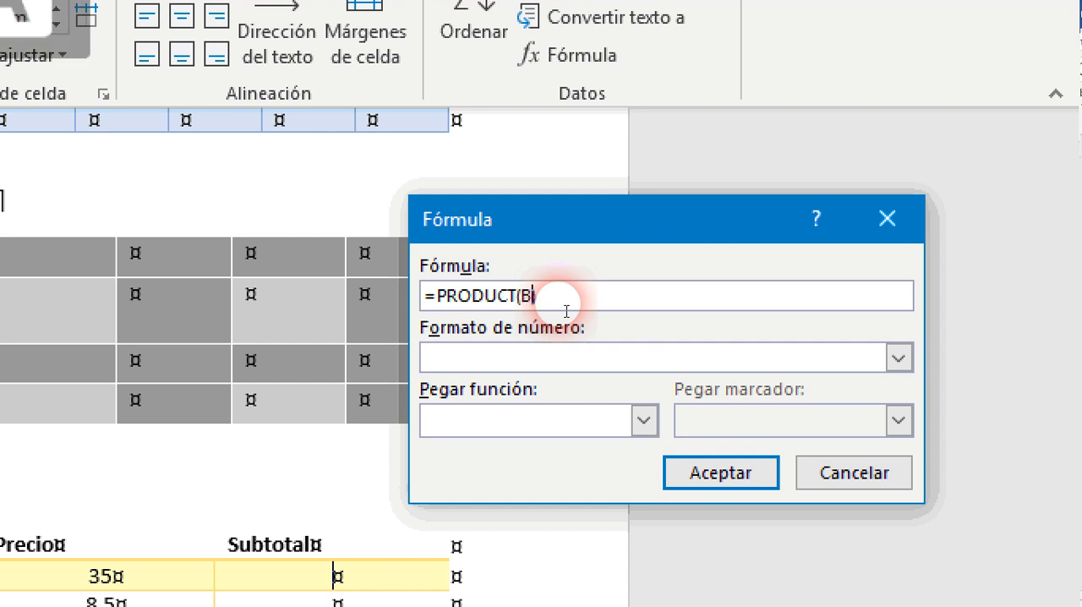
text(,)
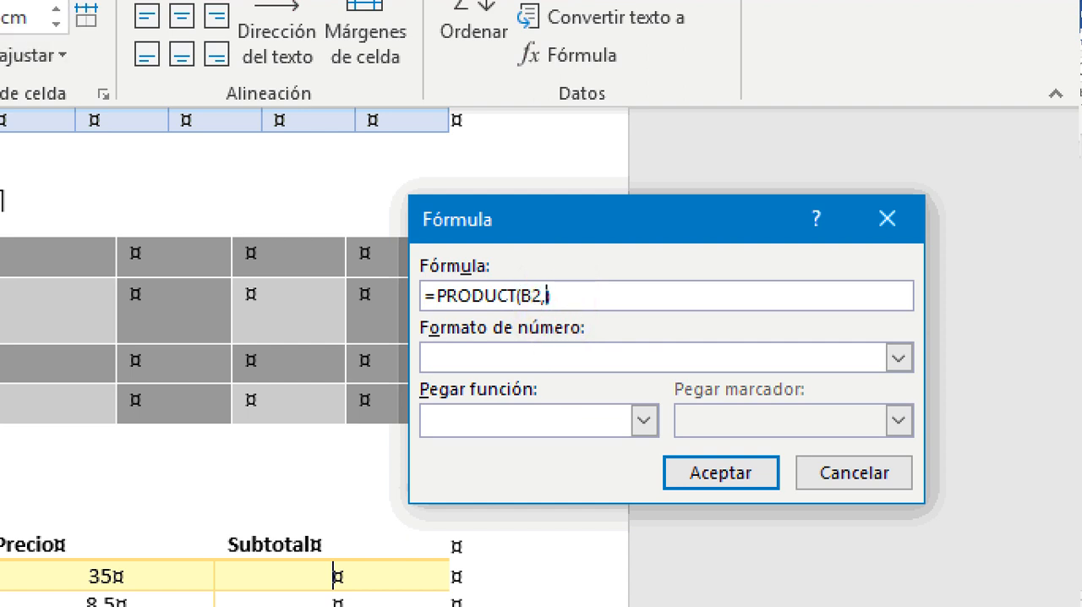
text(C2)
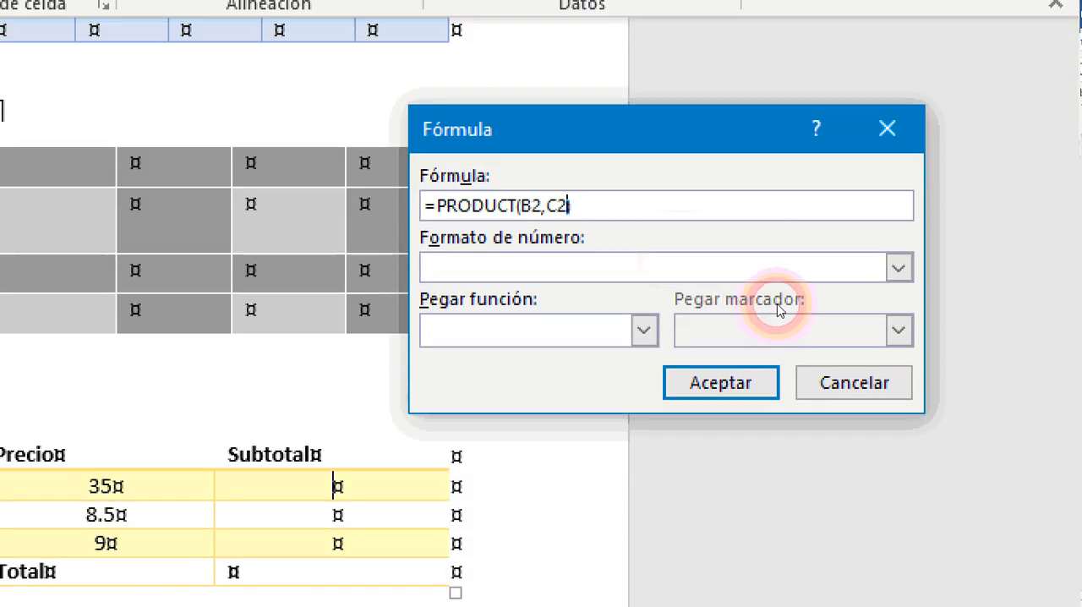
click(899, 304)
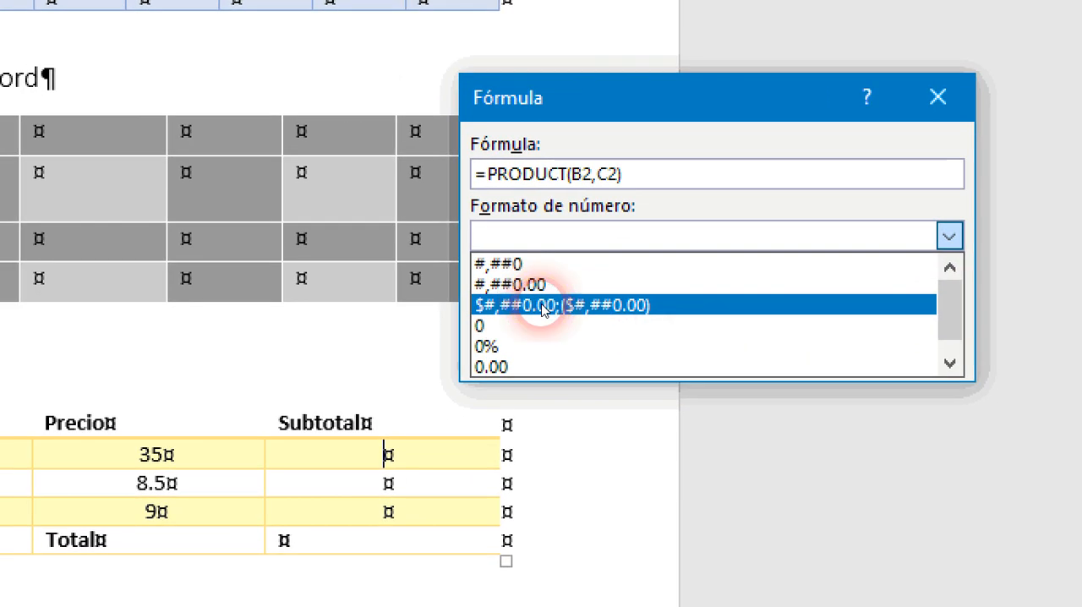
click(541, 305)
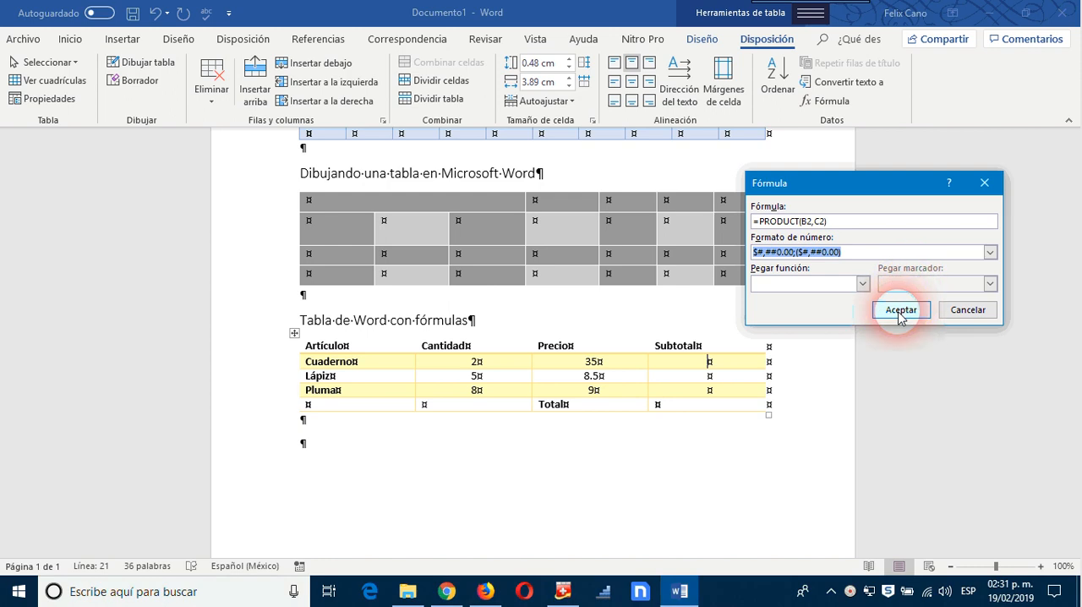
click(900, 311)
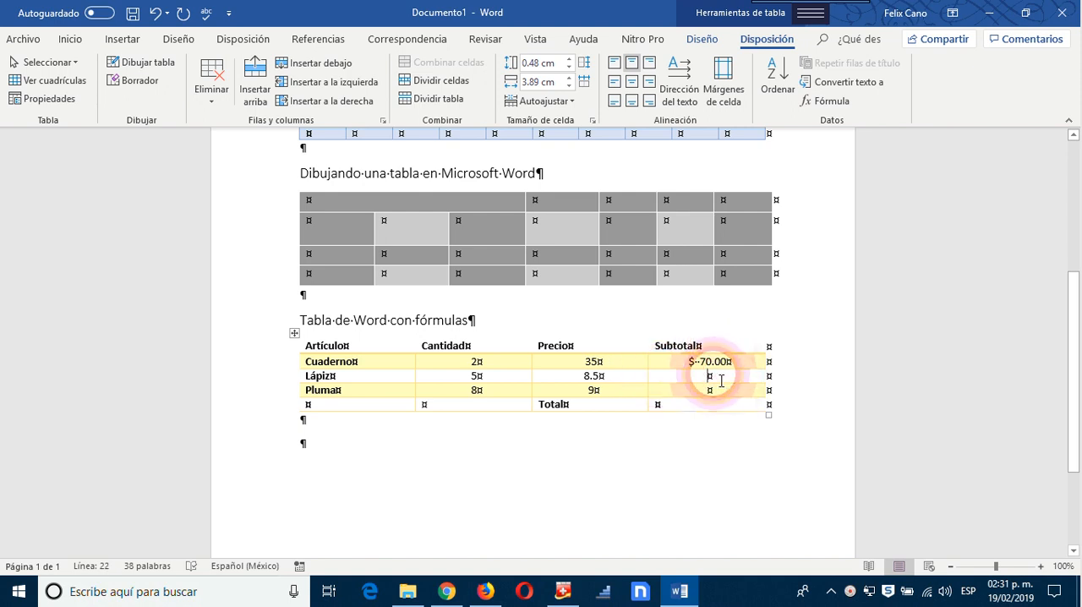
Step: Start a formula in the Subtotal cell of the Lápiz row, replacing the suggested function with PRODUCT
click(831, 101)
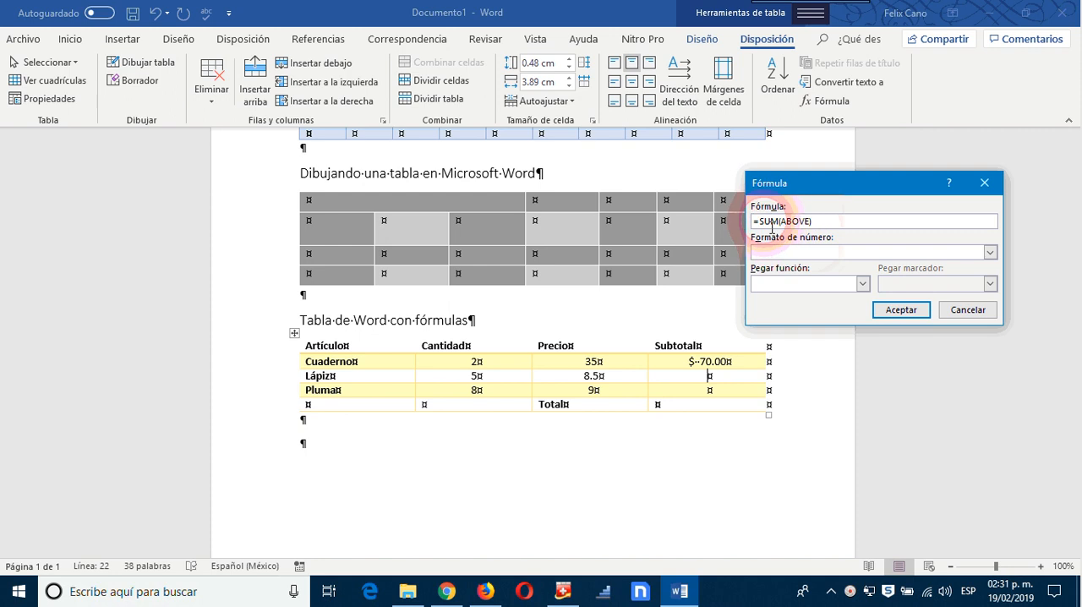
drag(759, 220, 834, 221)
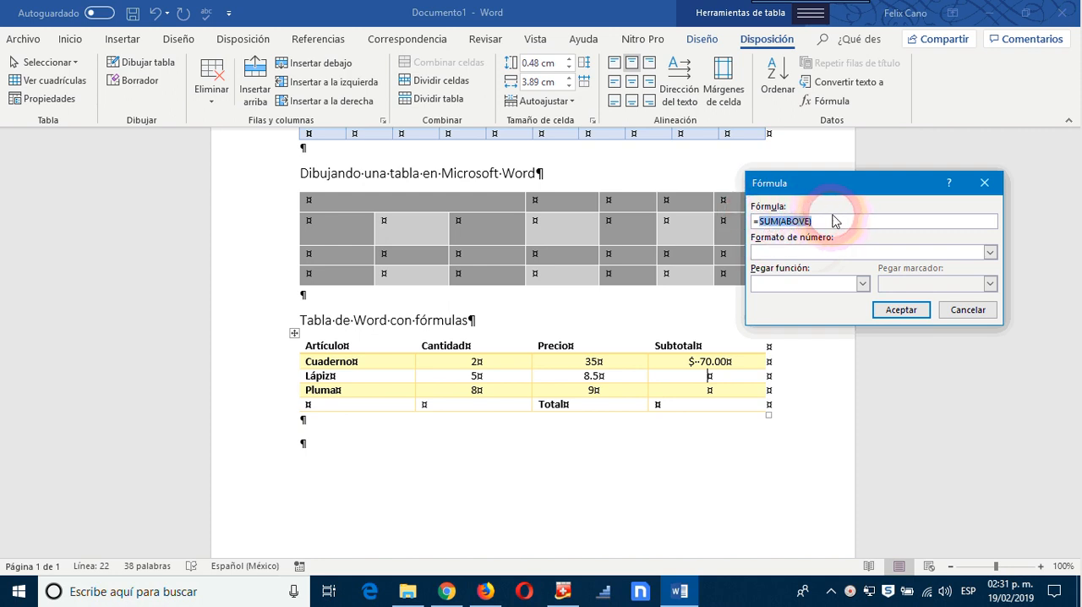
key(BackSpace)
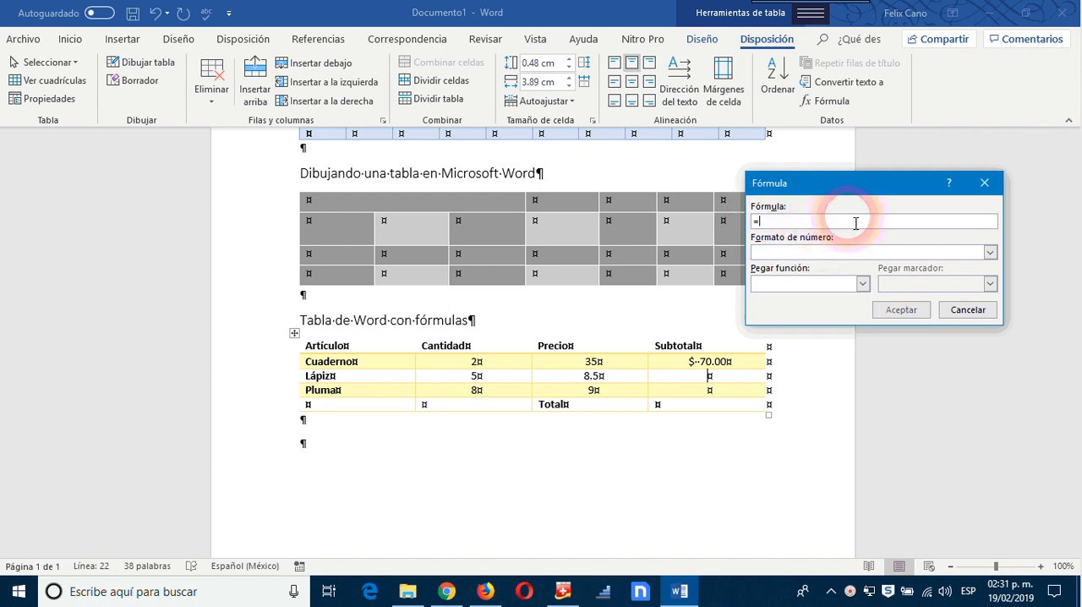
click(862, 284)
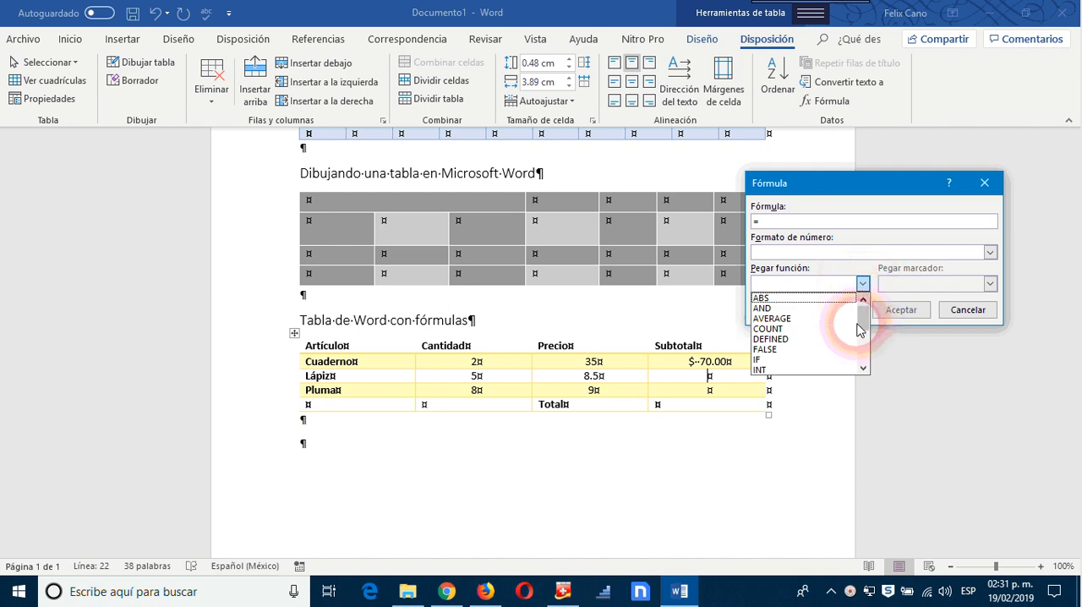
drag(862, 312, 863, 365)
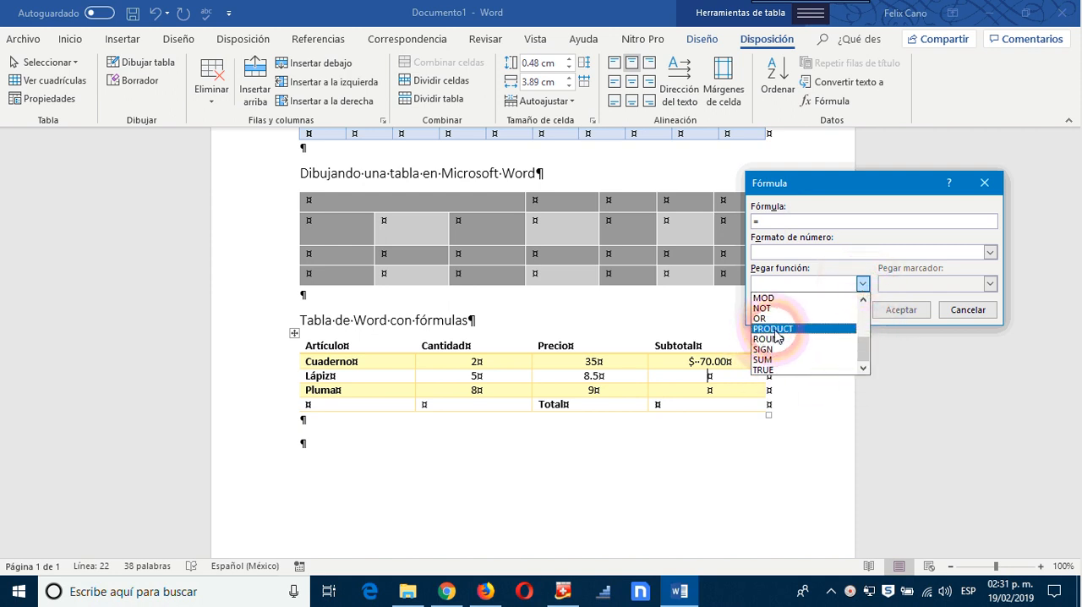
click(771, 329)
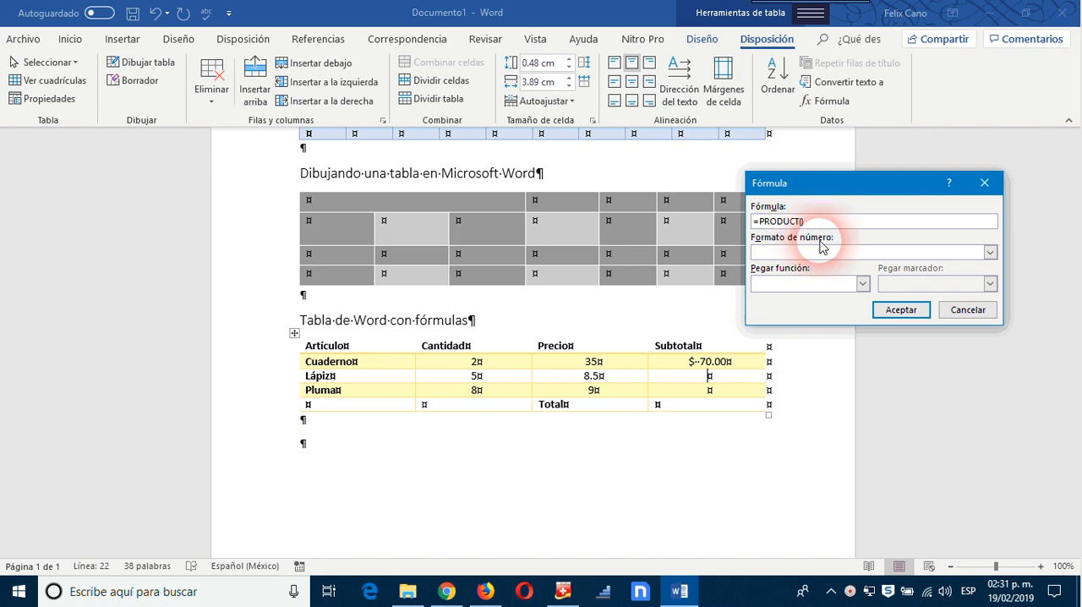
Step: Complete the Lápiz subtotal formula as =PRODUCT(B3,C3) with the number format $#,##0.00;($#,##0.00) and insert it
text(B3,)
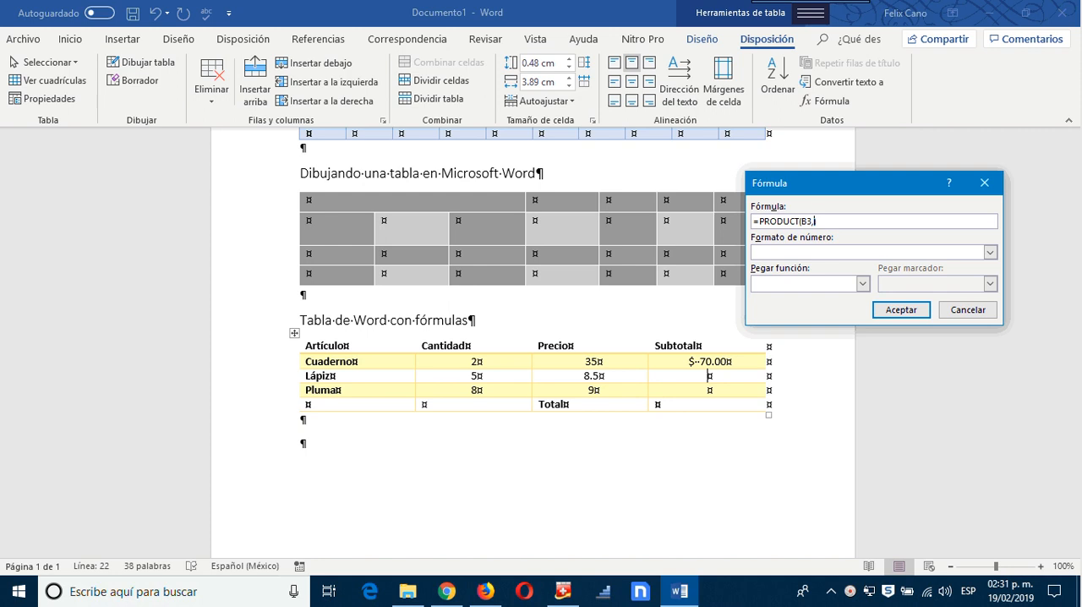
text(C3)
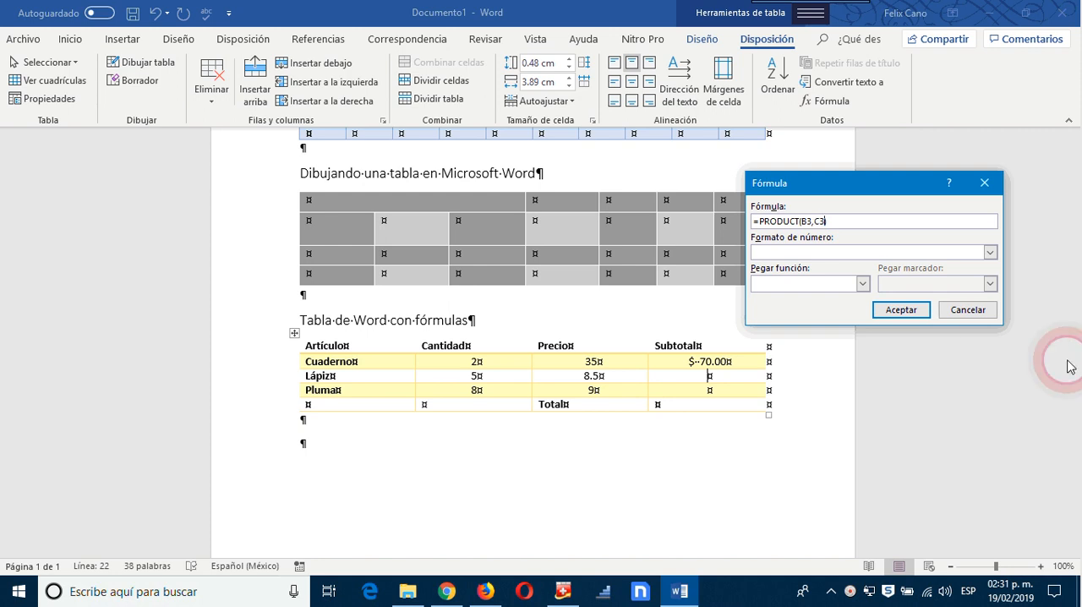
click(989, 252)
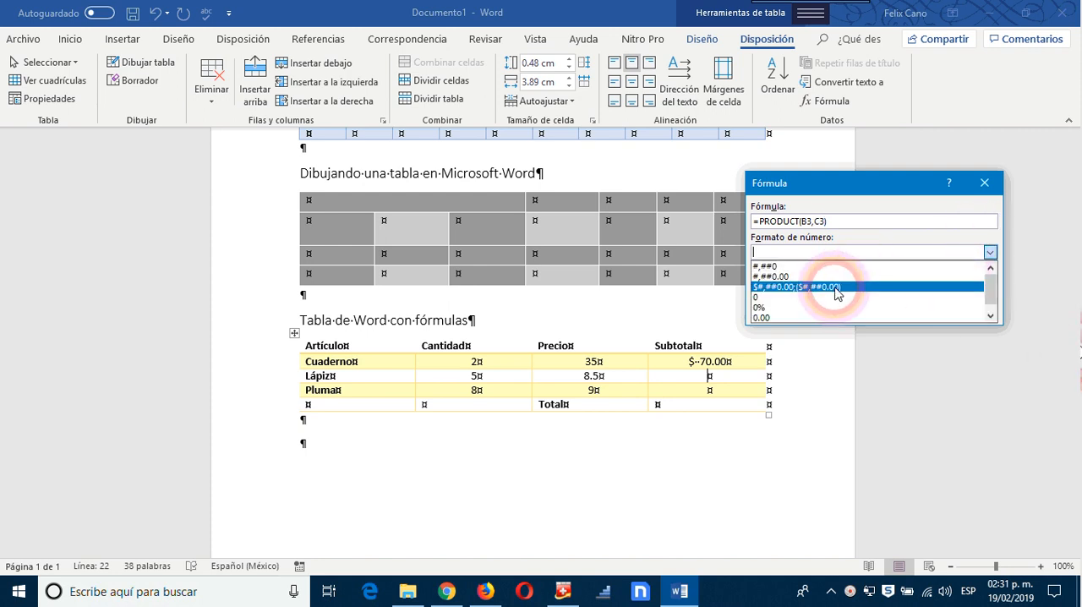
click(901, 287)
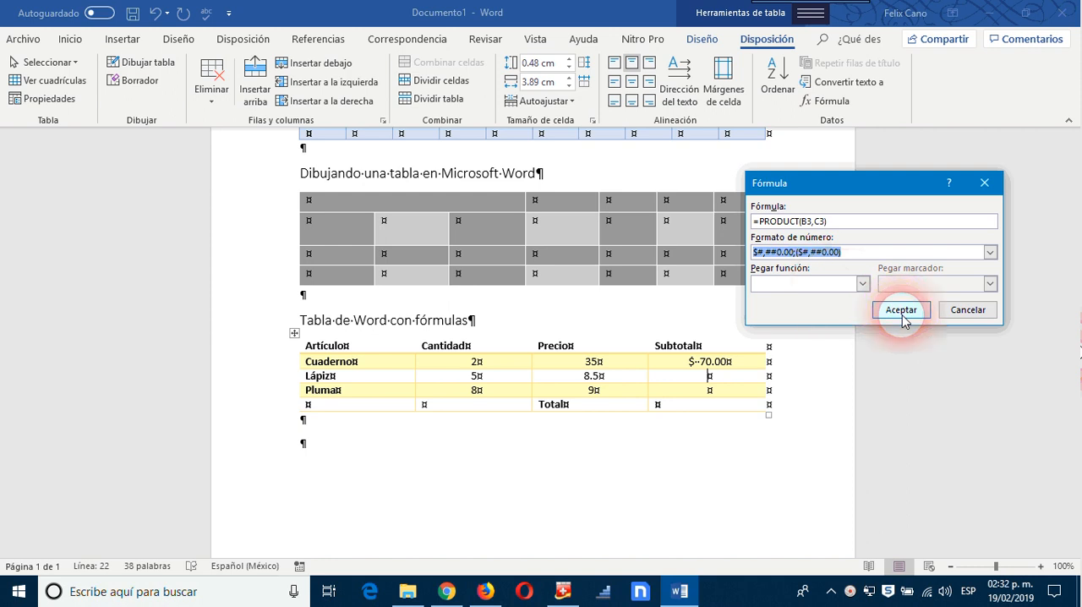
click(901, 311)
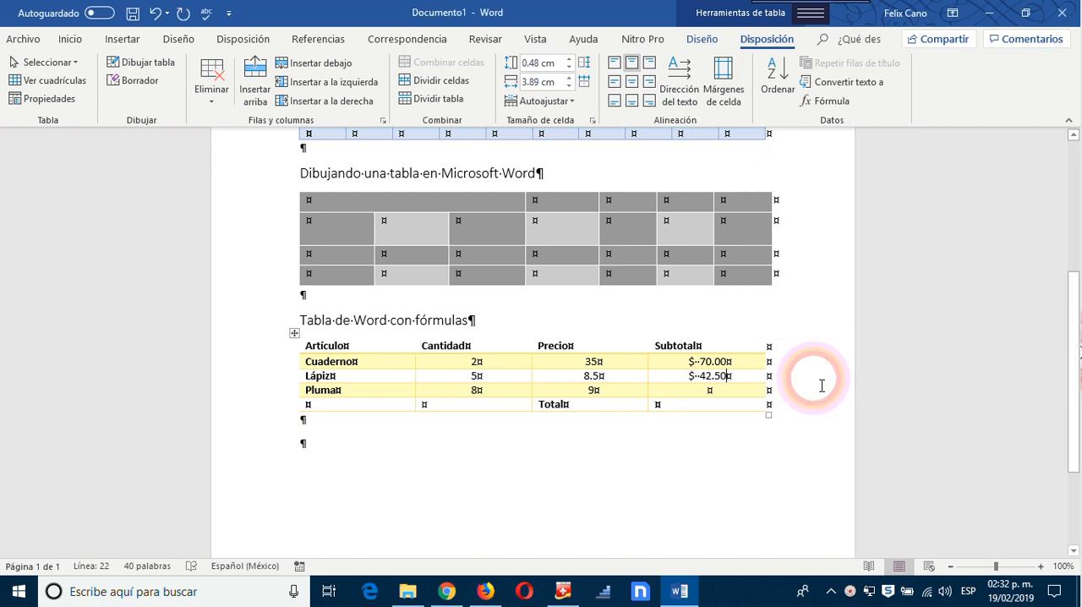
Step: Start a formula in the Subtotal cell of the Pluma row, replacing the suggested function with PRODUCT
click(709, 391)
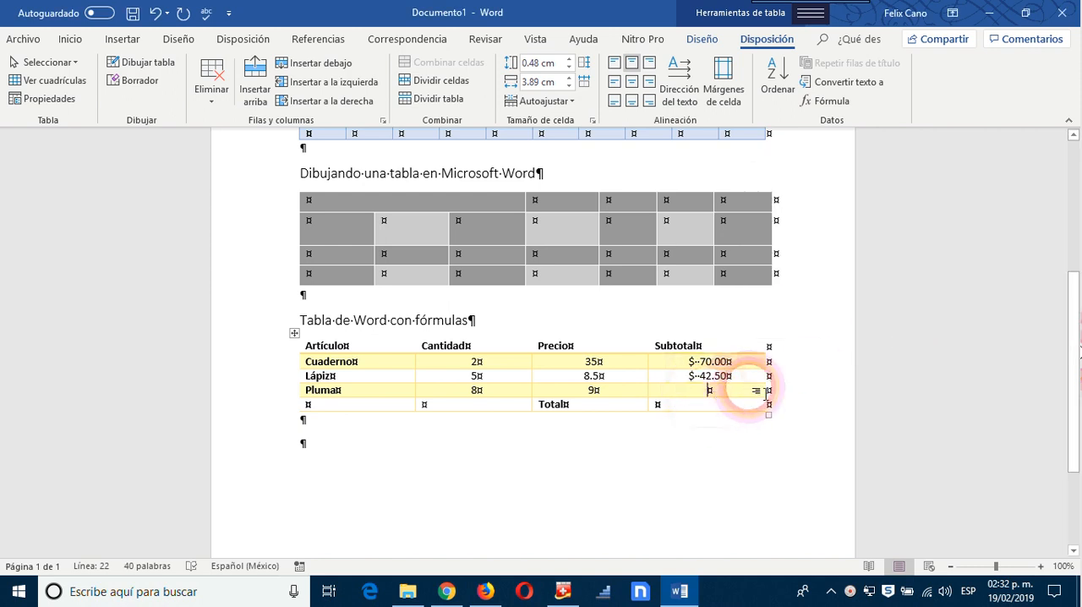
click(842, 105)
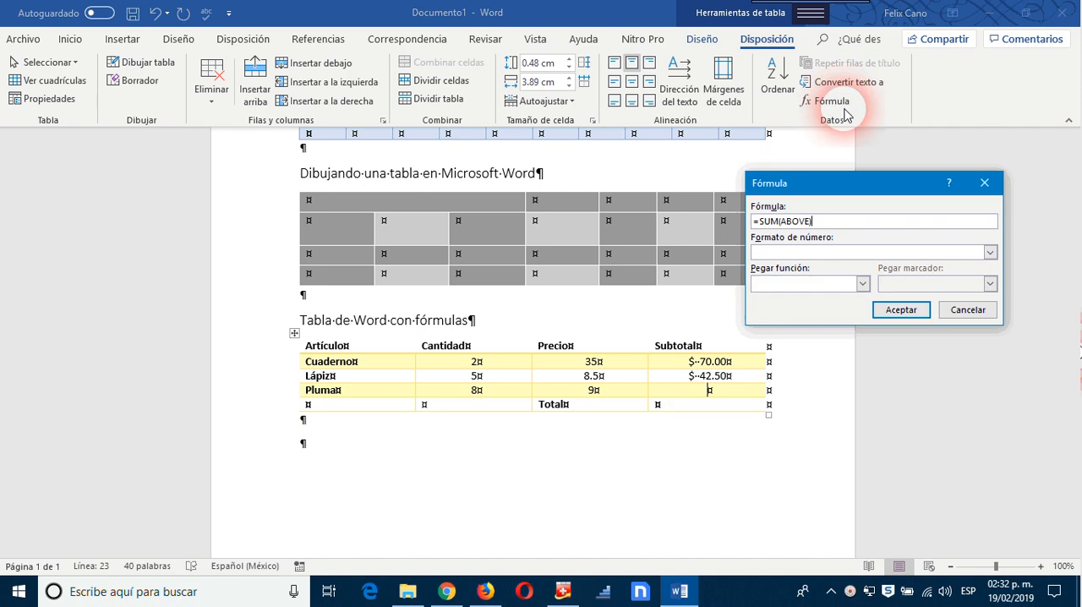
click(757, 223)
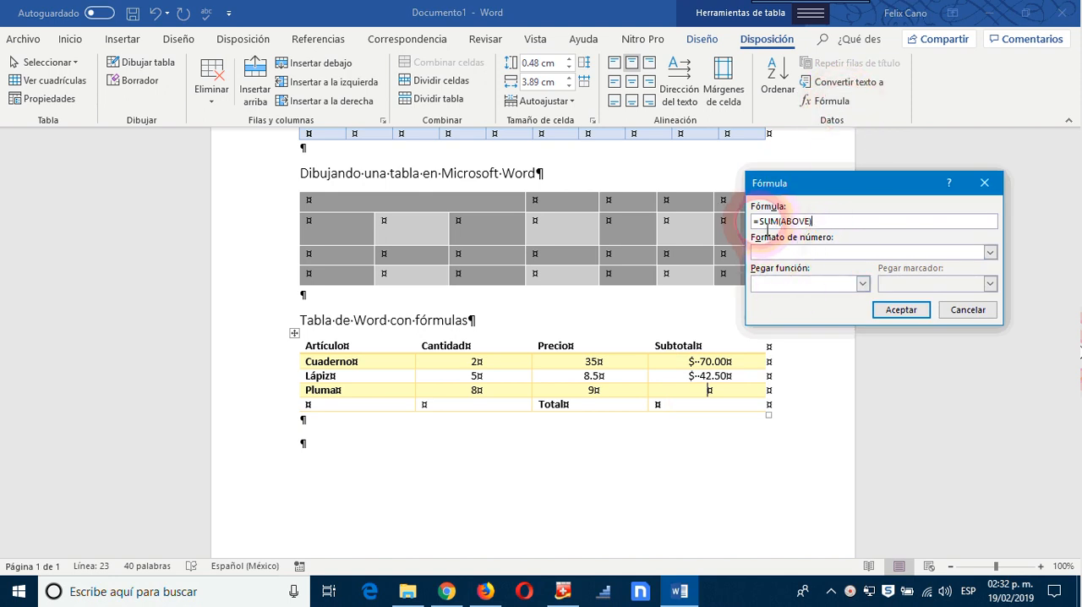
drag(761, 223, 843, 228)
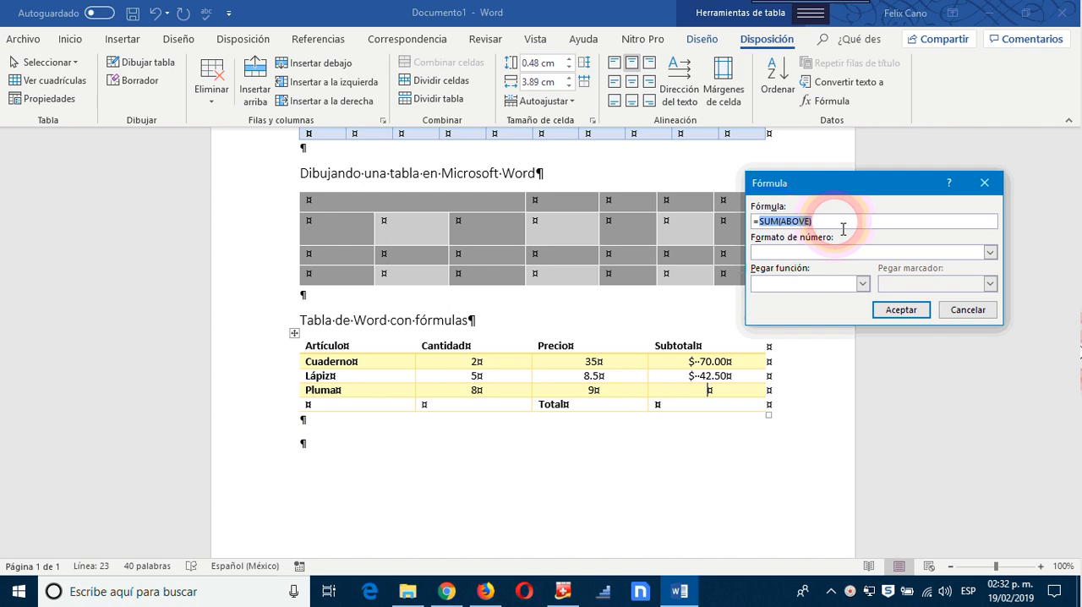
key(Delete)
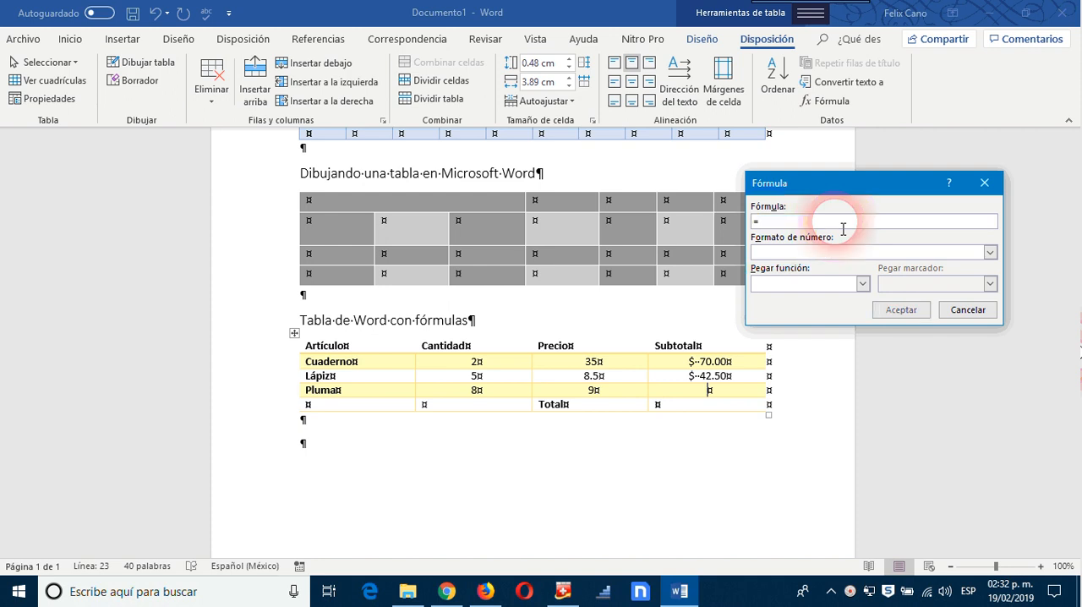
click(862, 285)
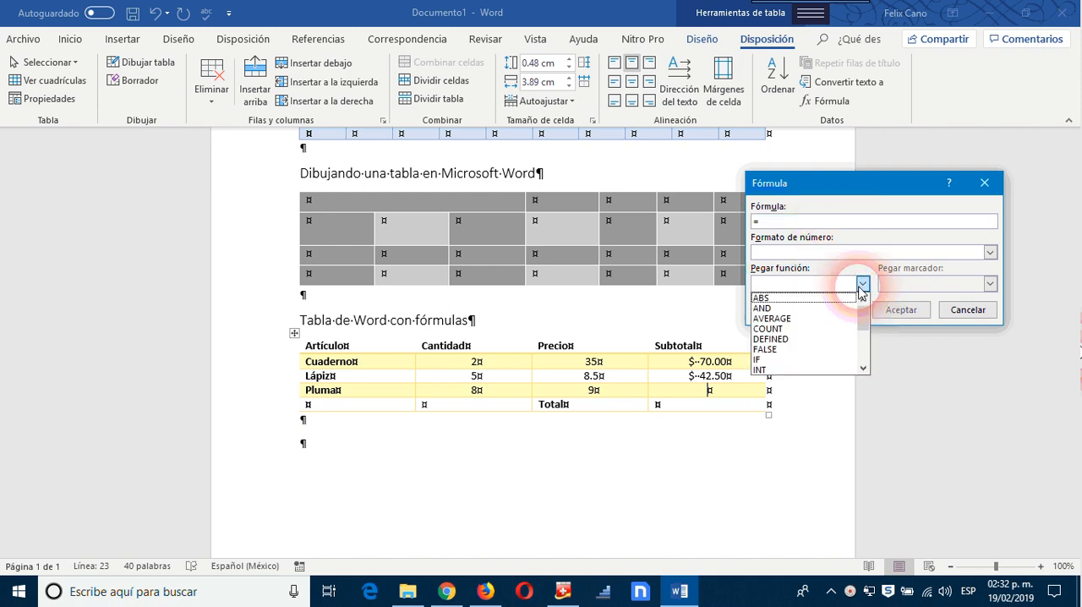
click(863, 367)
click(863, 367)
click(863, 367)
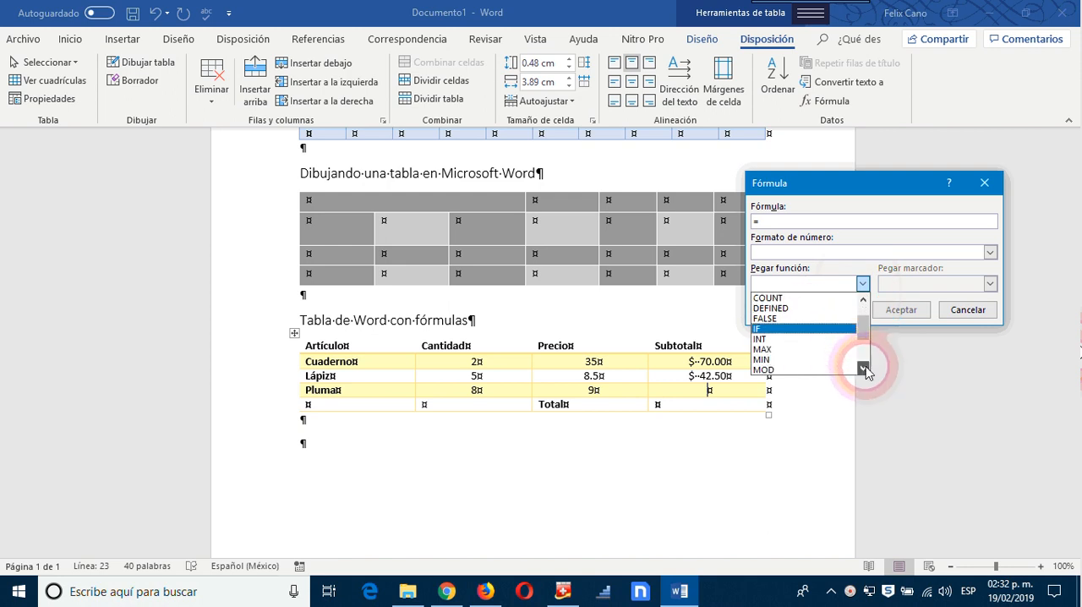
click(863, 367)
click(863, 367)
click(863, 367)
click(863, 367)
click(863, 367)
click(863, 367)
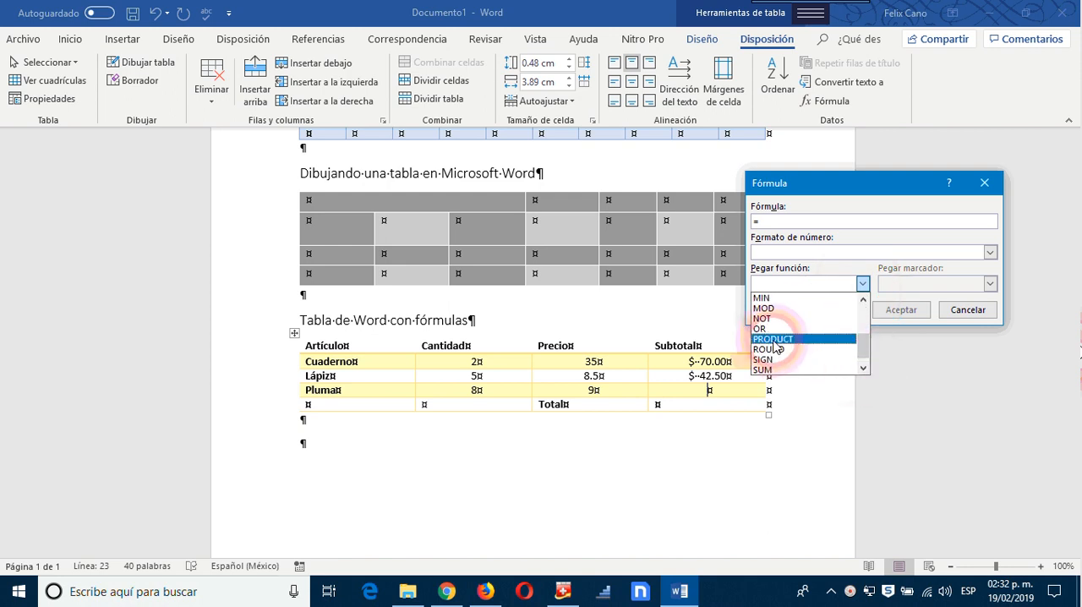
click(775, 340)
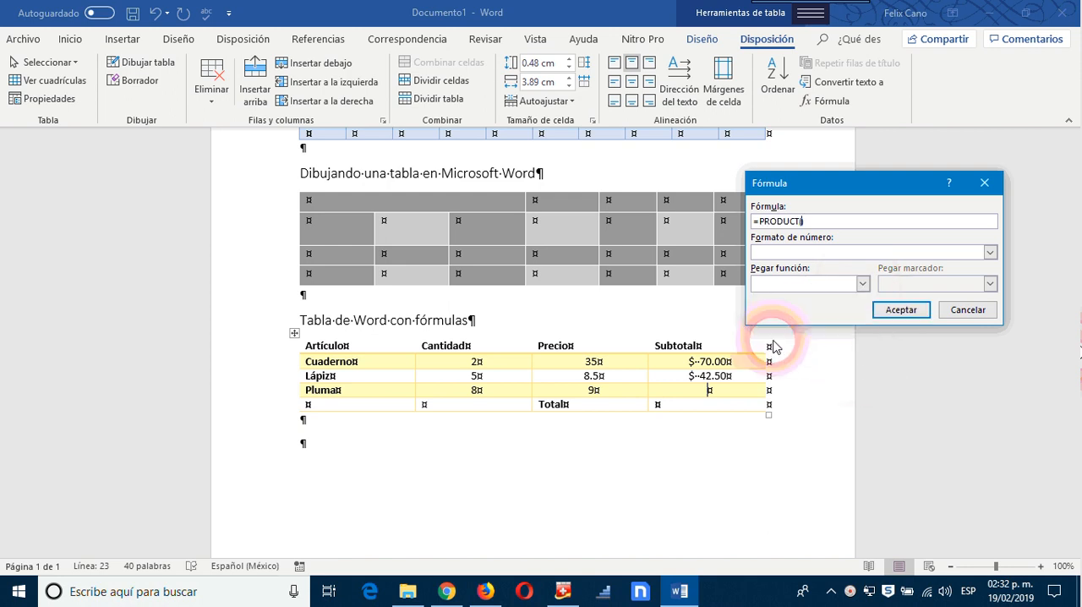
Step: Complete the Pluma subtotal formula as =PRODUCT(B4,C4) with the number format $#,##0.00;($#,##0.00) and insert it
click(989, 254)
click(786, 281)
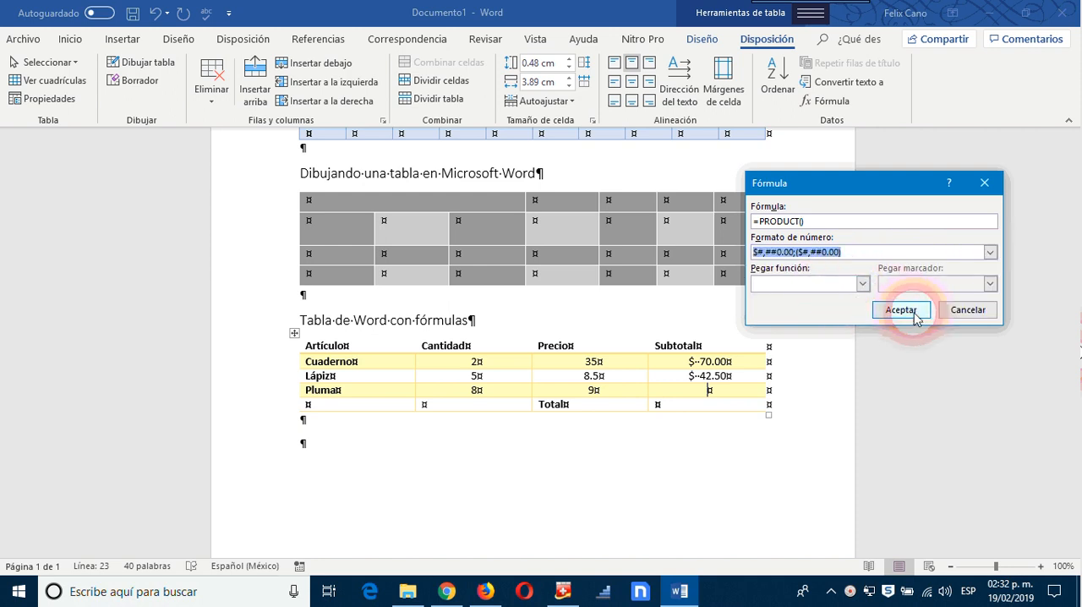
click(809, 227)
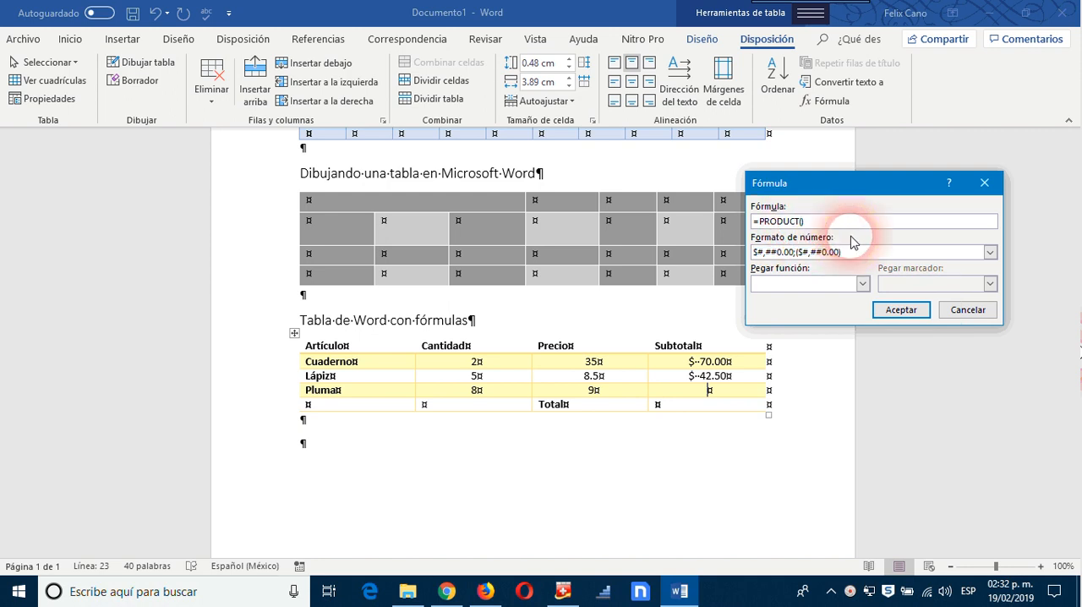
text(B)
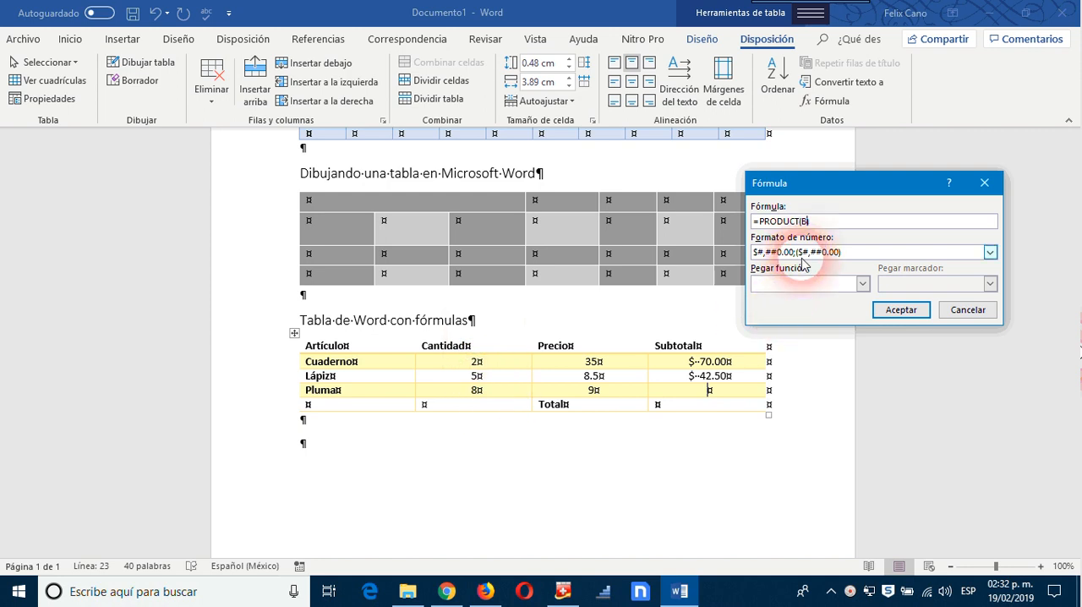
text(4,C4)
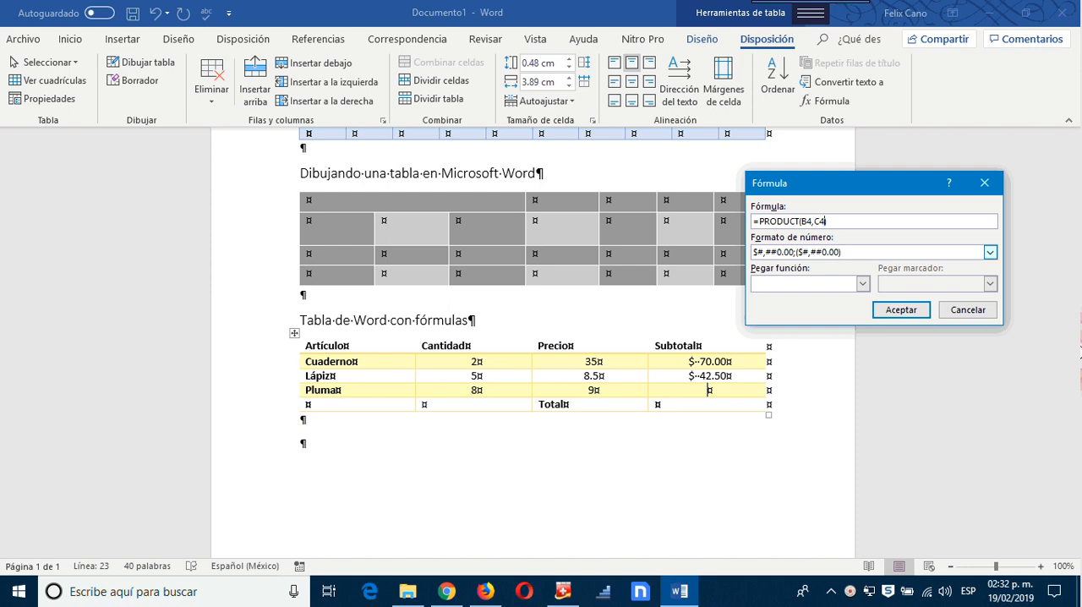
click(901, 310)
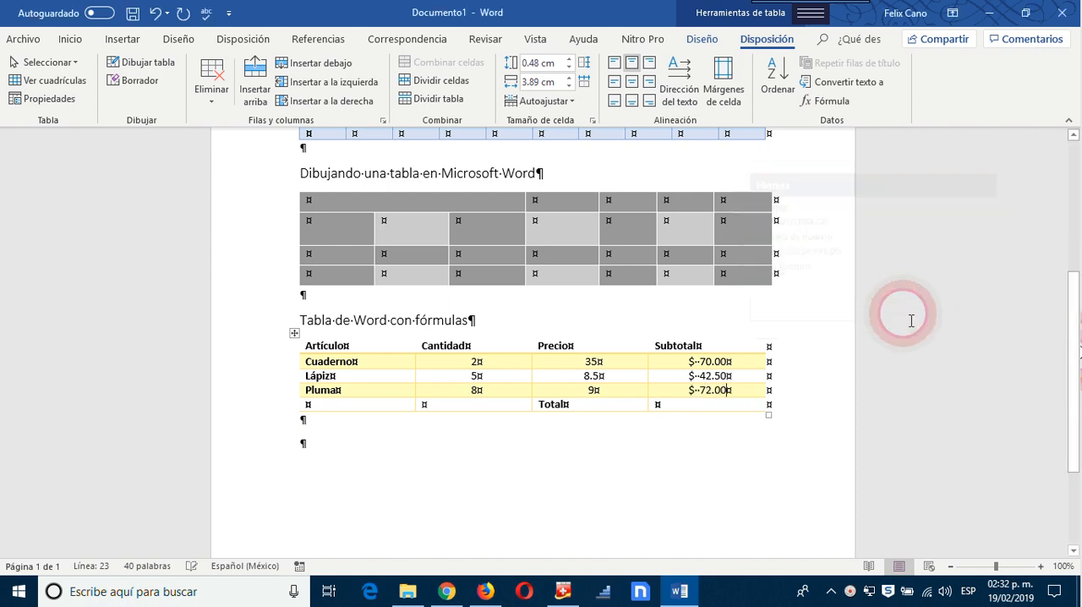
Step: Start a Formula field for the empty Subtotal cell of the Total row through the insertable document fields
click(731, 412)
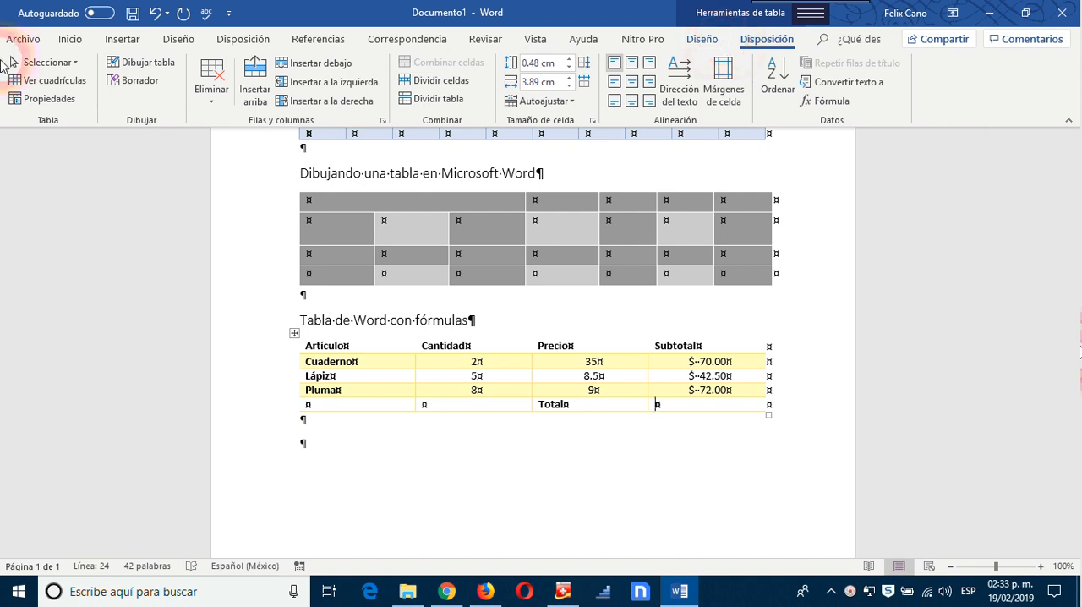
click(72, 41)
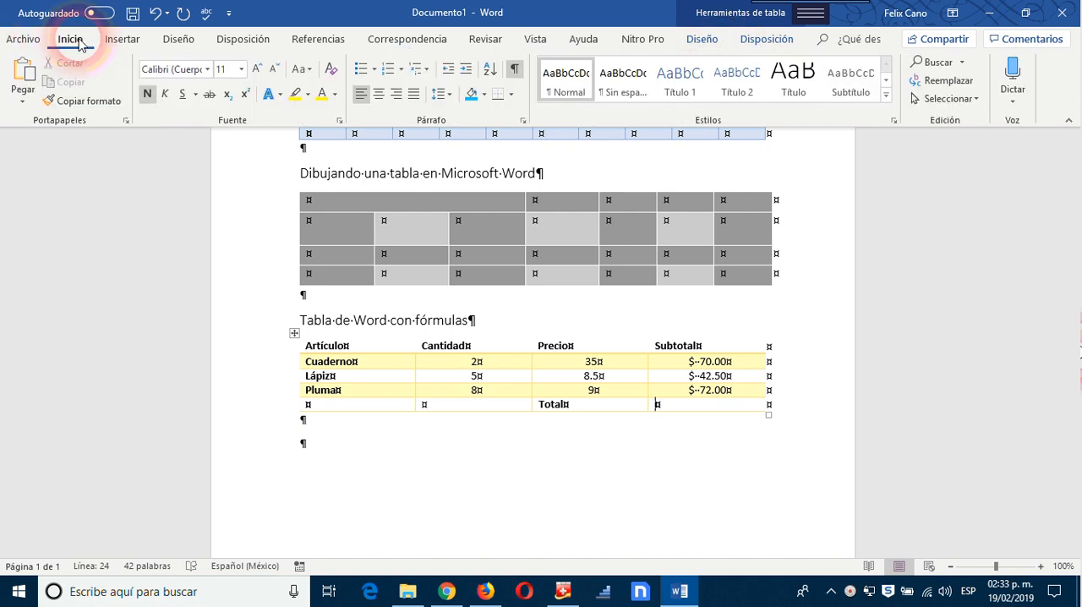
click(126, 42)
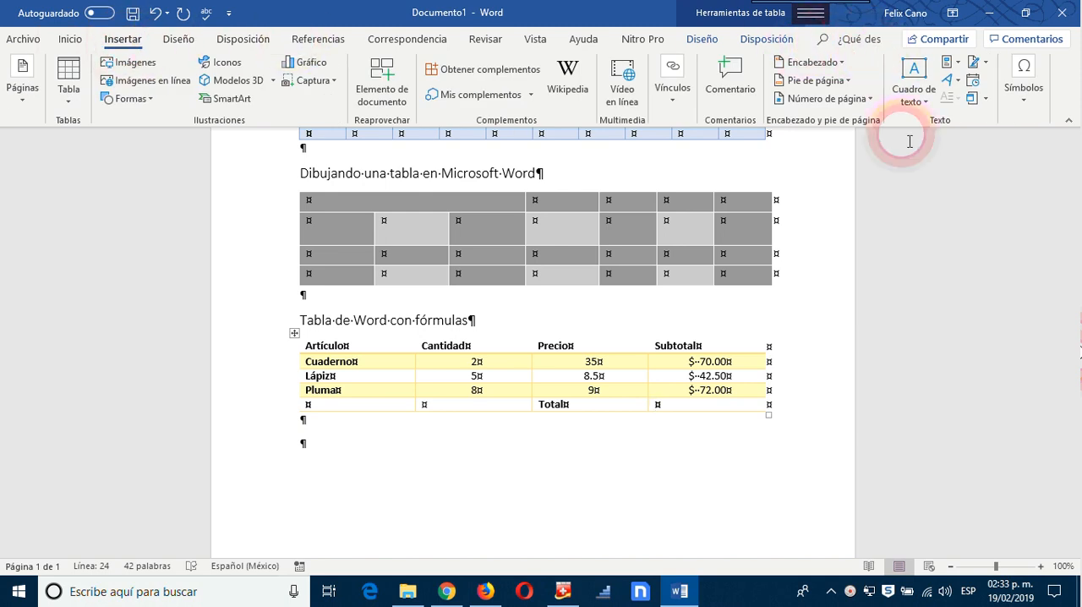
click(961, 66)
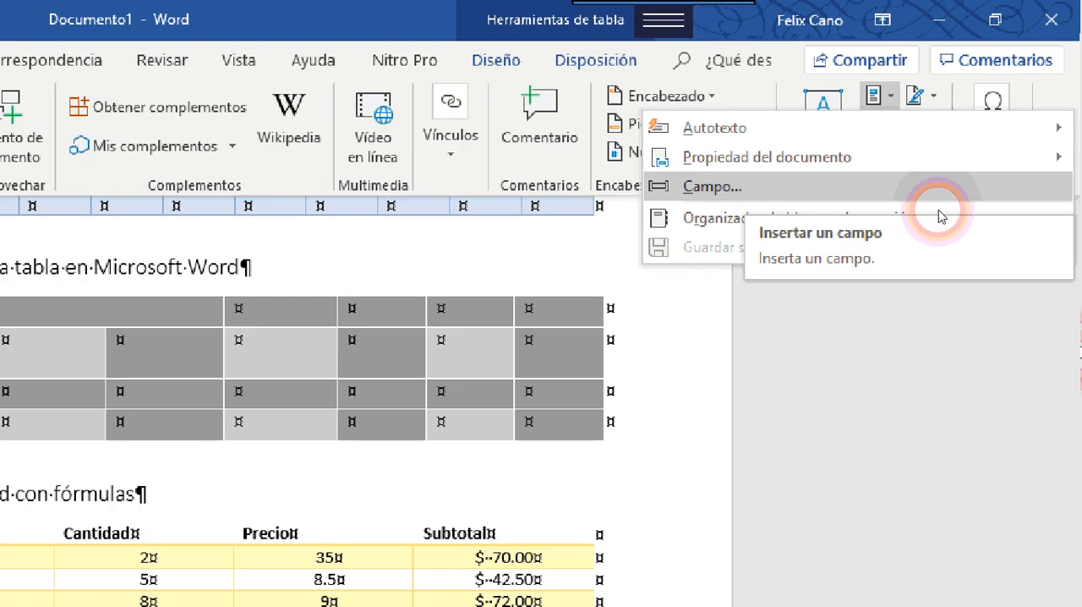
key(Escape)
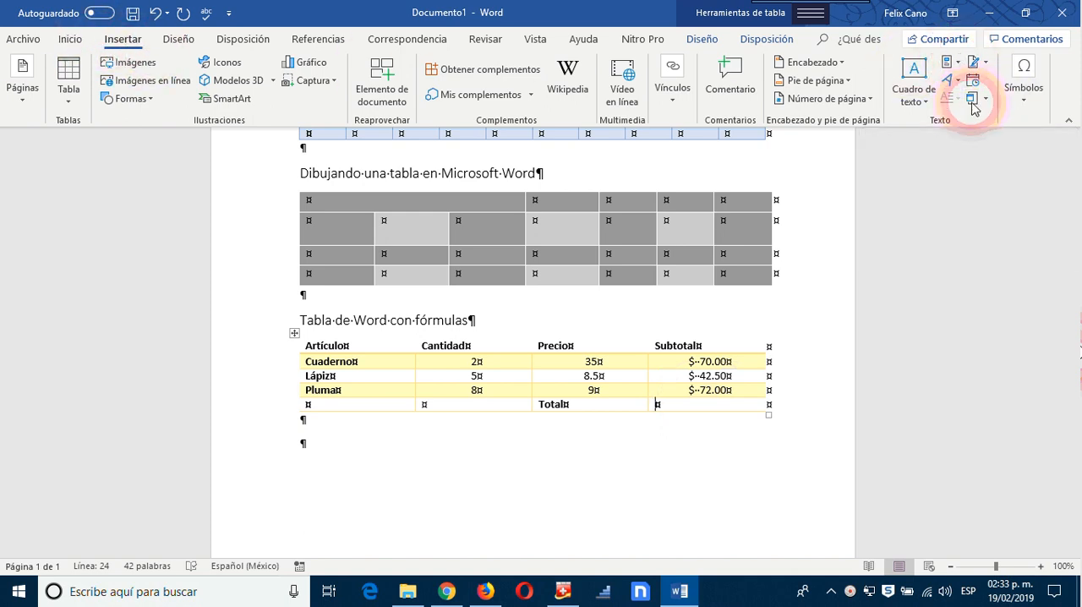
click(950, 63)
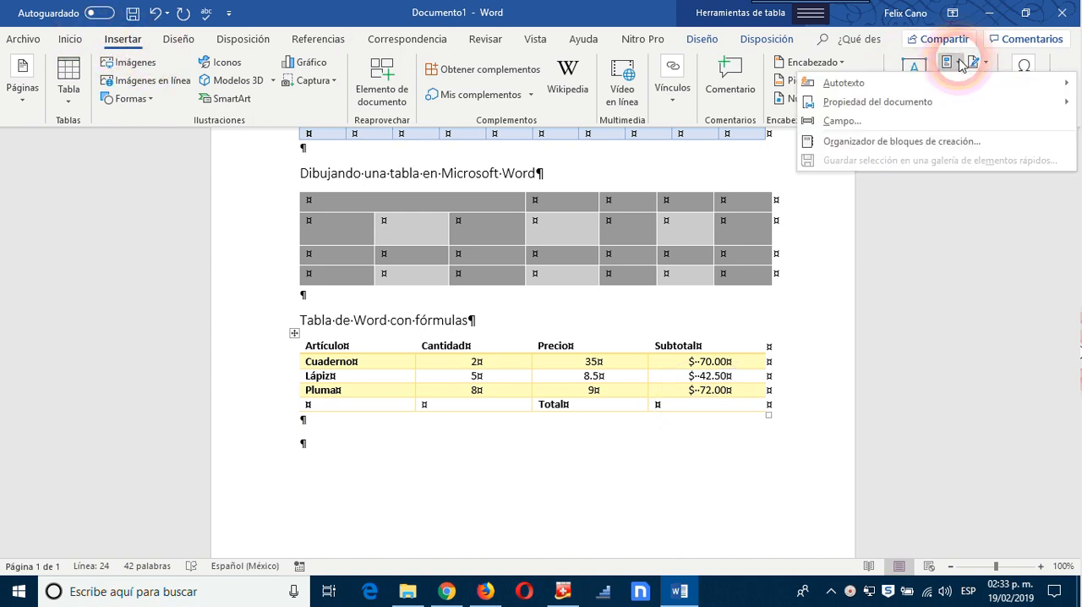
click(855, 123)
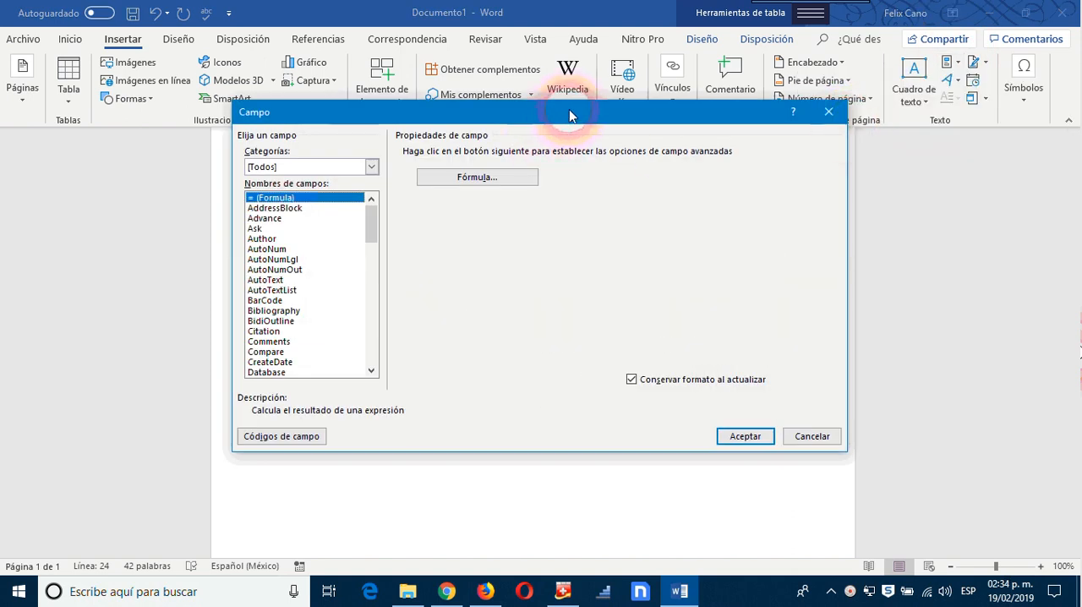
drag(570, 113, 767, 152)
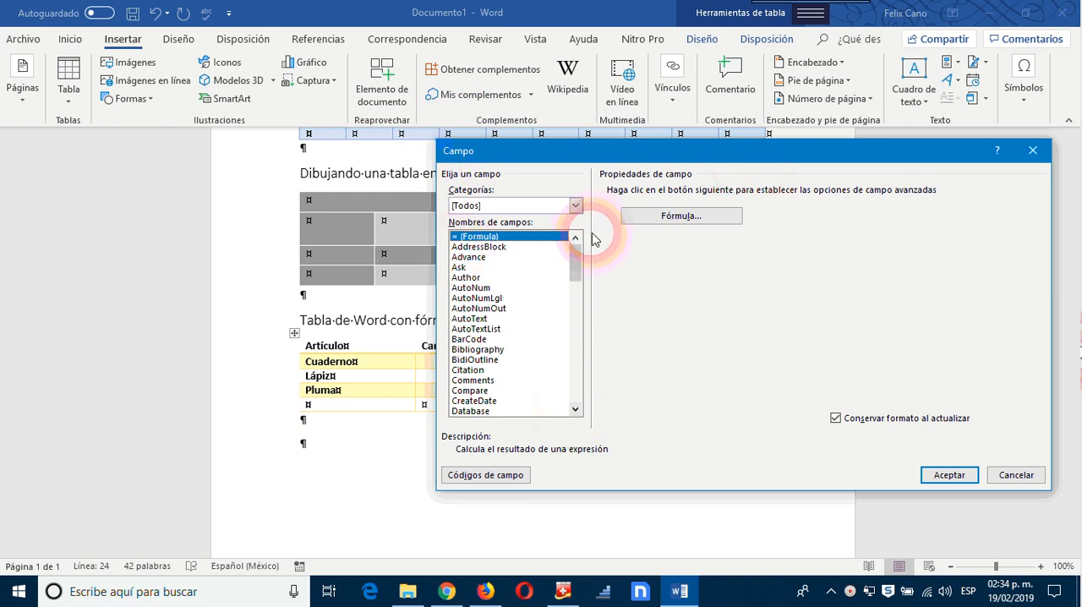
click(682, 218)
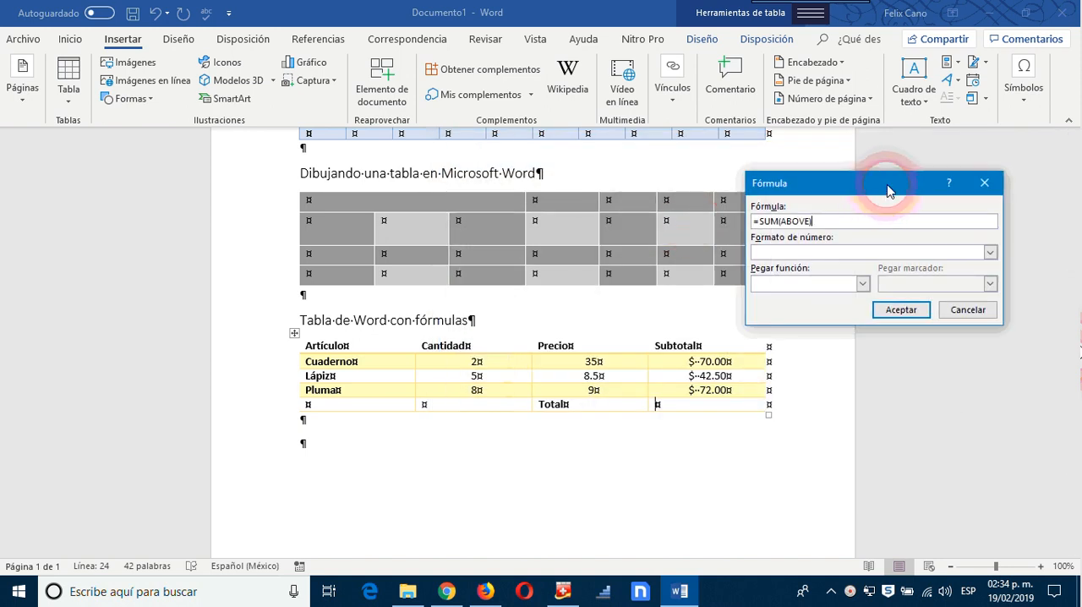
drag(888, 183, 957, 186)
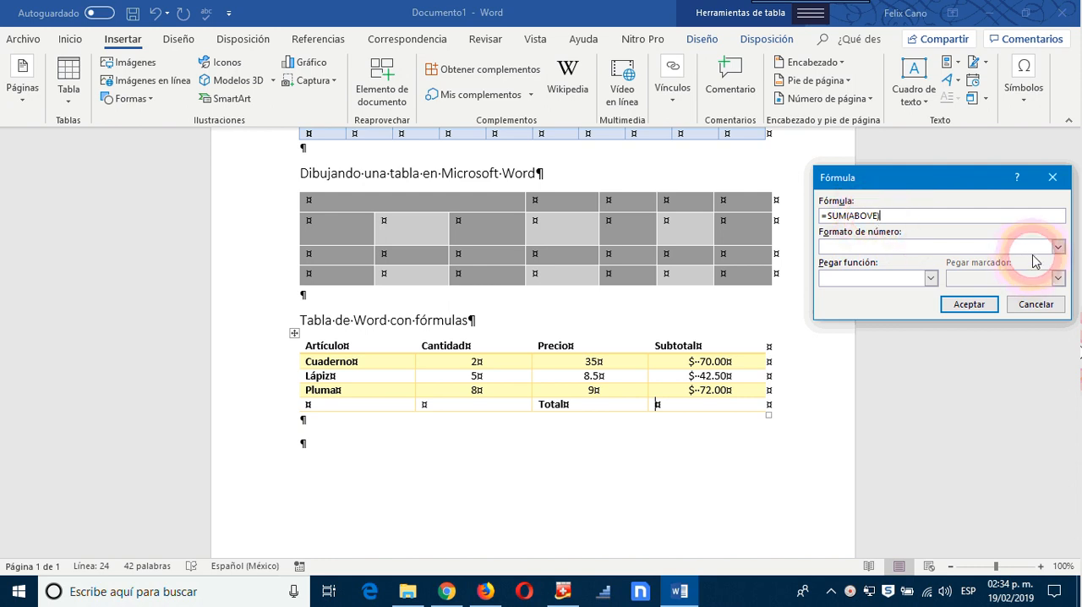
Step: Insert the total formula =SUM(ABOVE) with the number format $#,##0.00;($#,##0.00)
click(1057, 246)
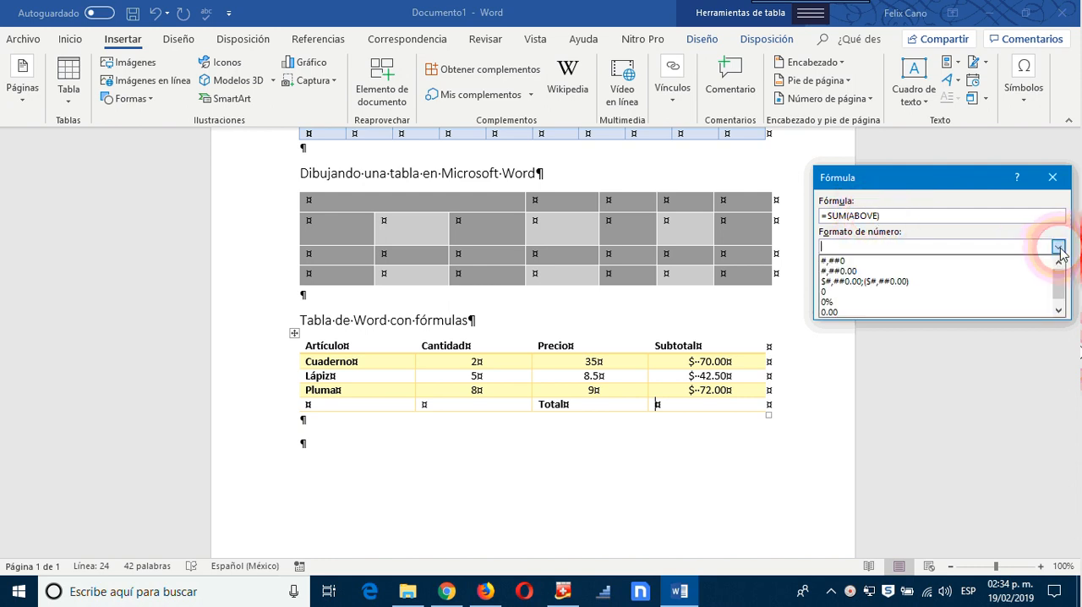
click(855, 282)
click(969, 308)
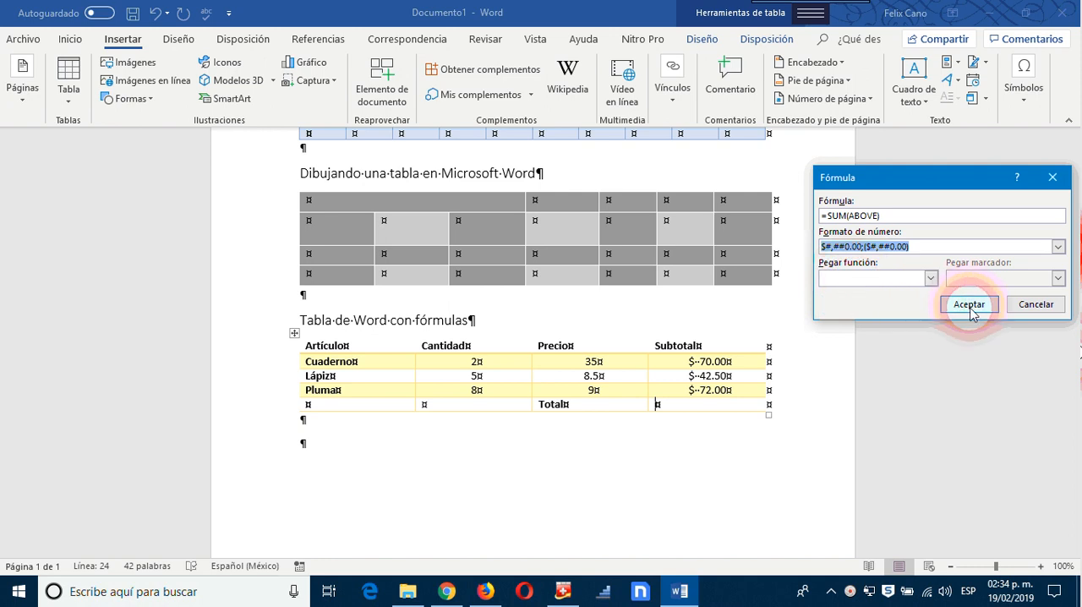
click(969, 308)
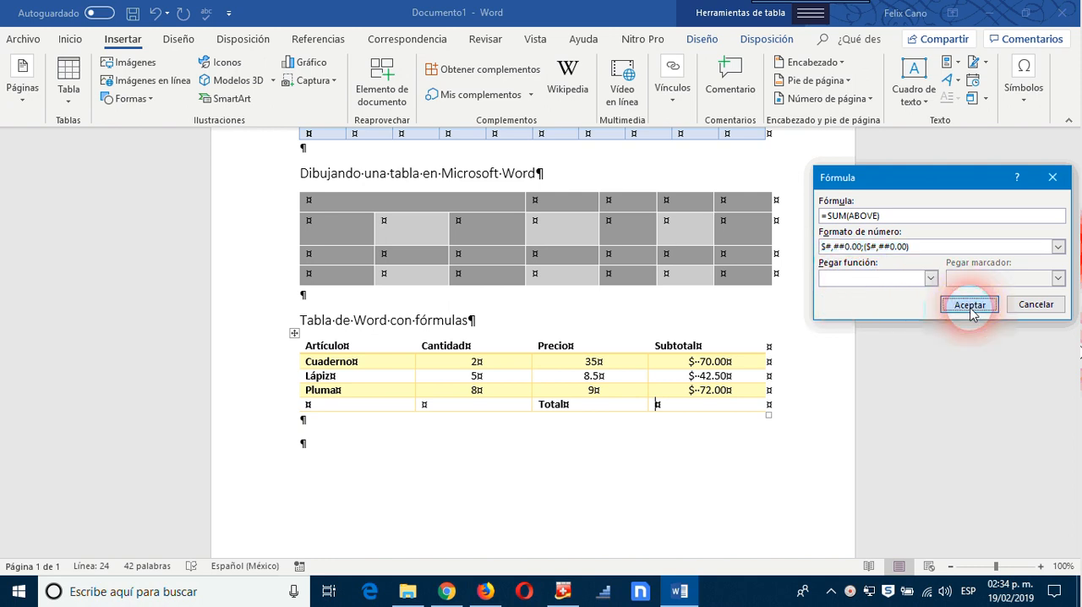
Step: Center the calculated amount in the Total row to match the subtotals above it
click(744, 410)
double_click(697, 410)
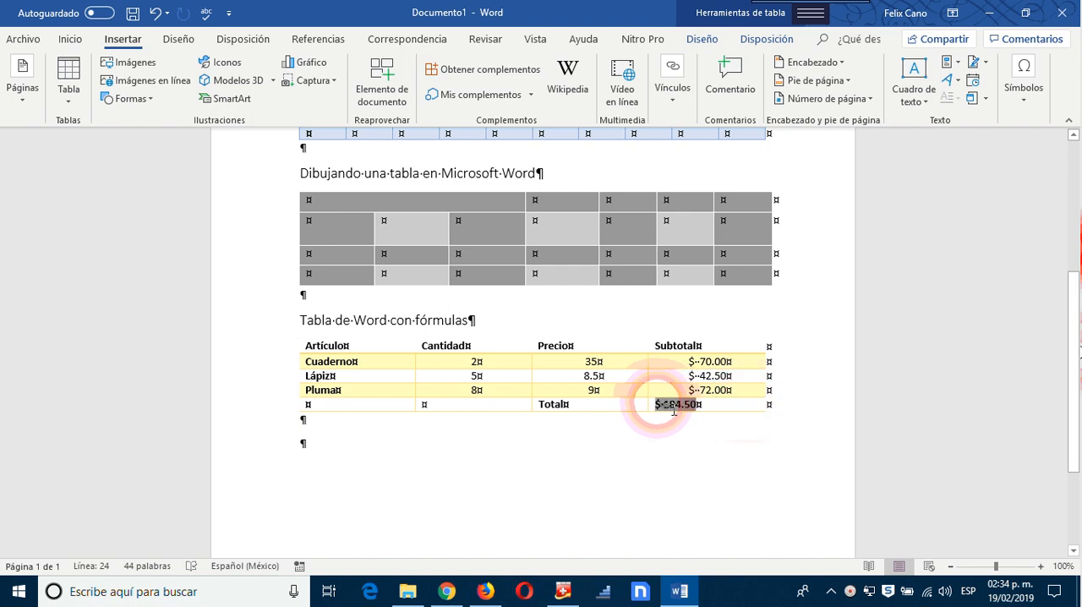
click(73, 38)
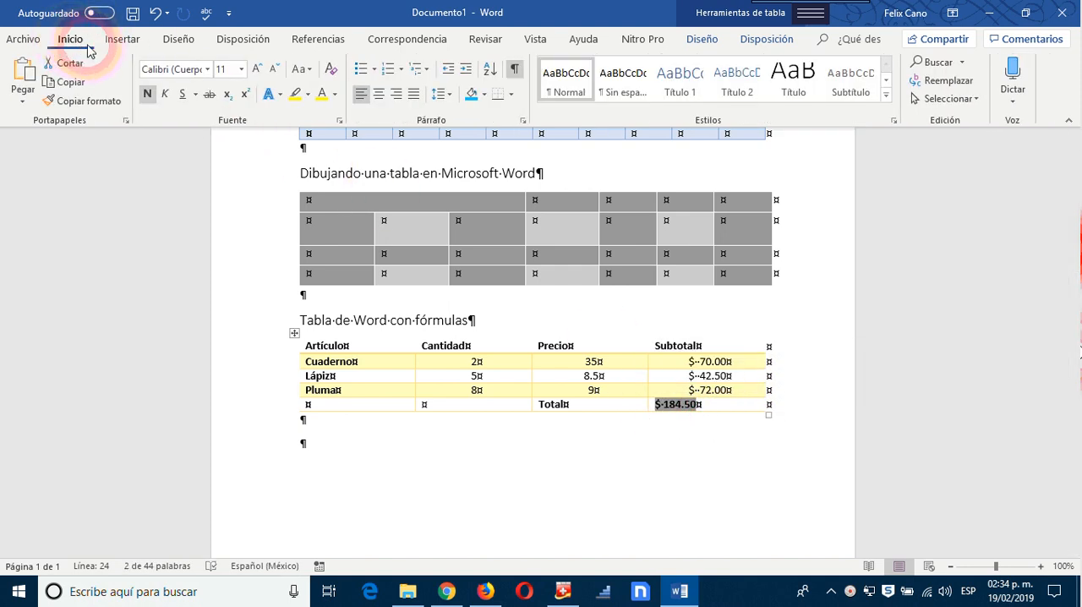
click(396, 94)
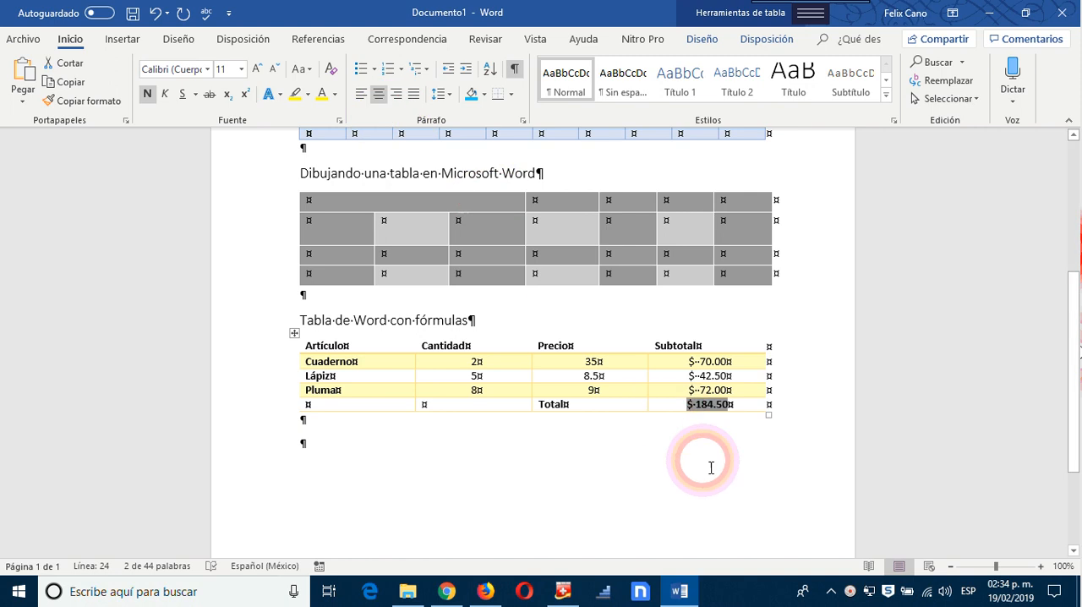
click(779, 499)
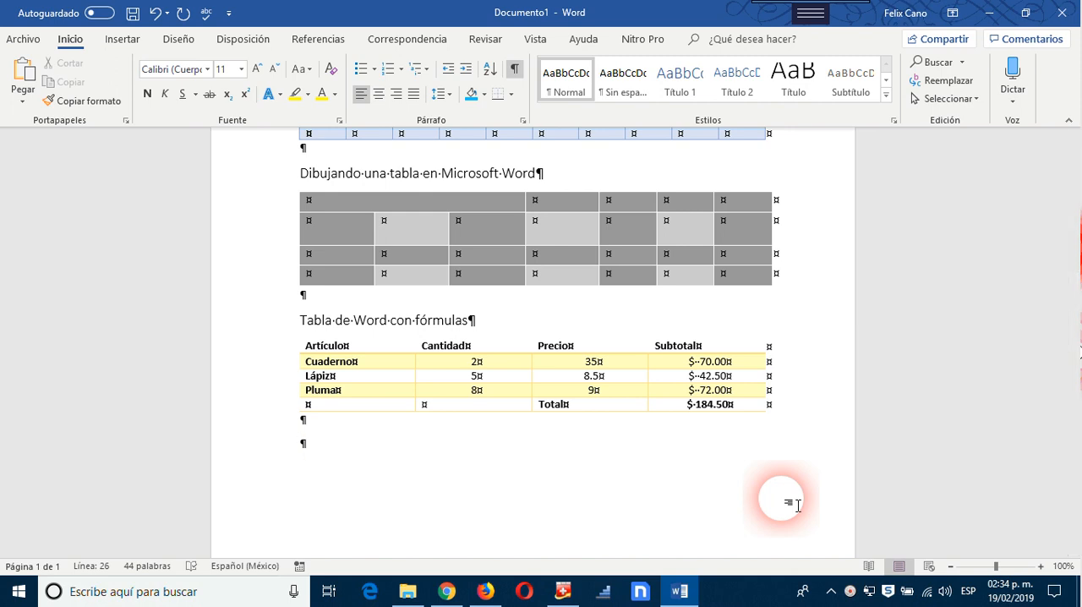
Step: Change the quantities in the formula table to 2 for Lápiz and 4 for Cuaderno
click(478, 371)
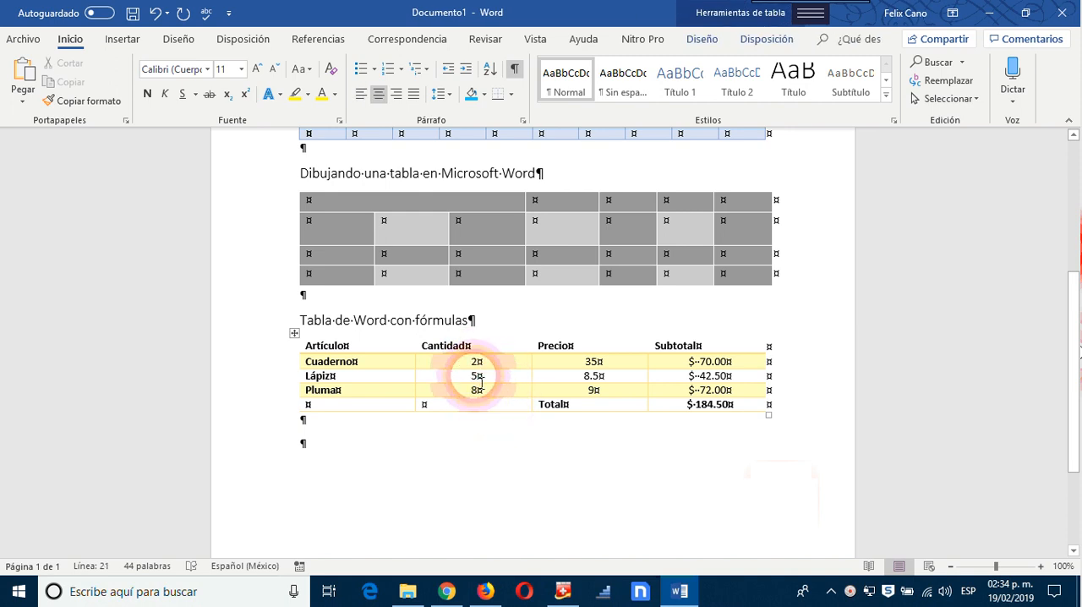
double_click(469, 380)
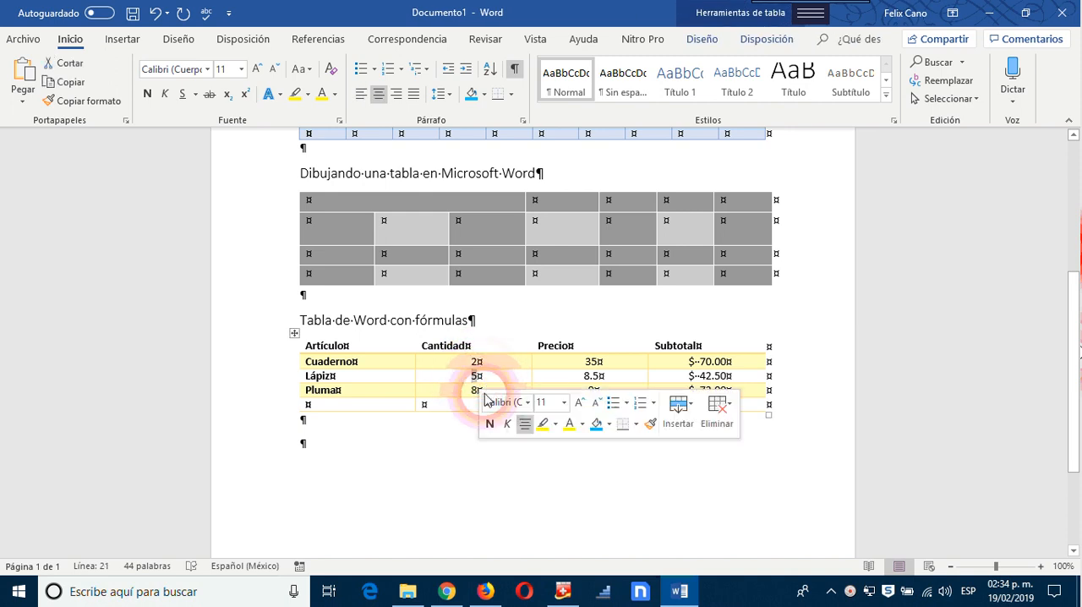
text(2)
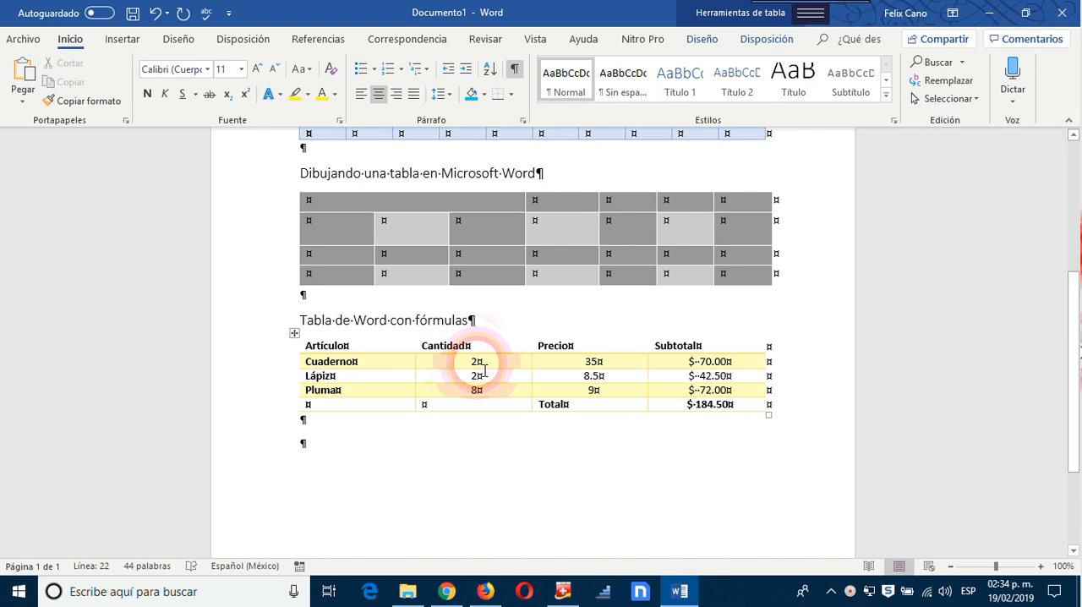
double_click(471, 362)
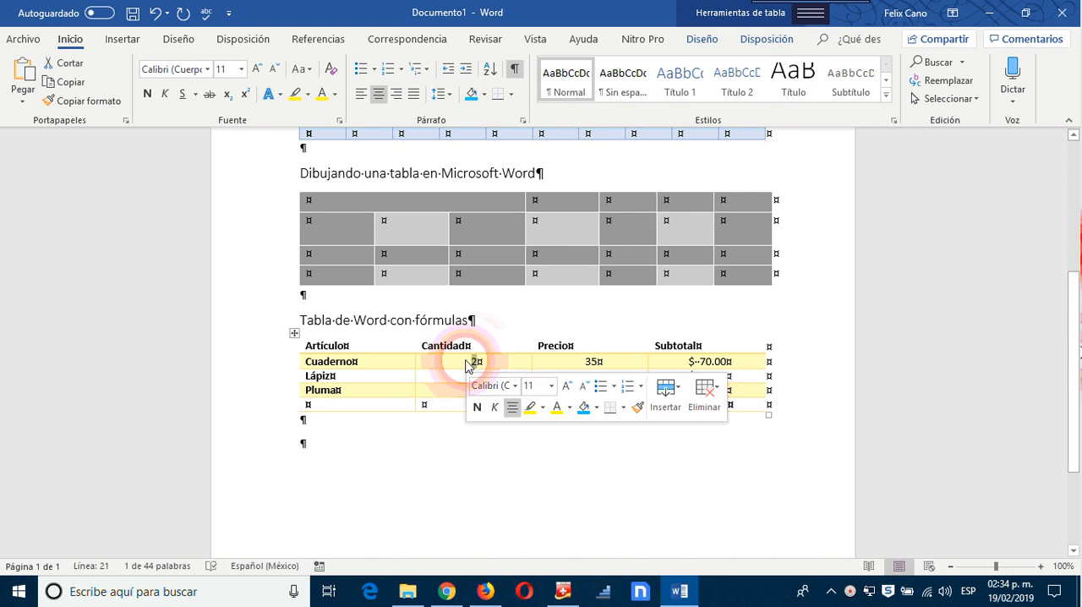
text(4)
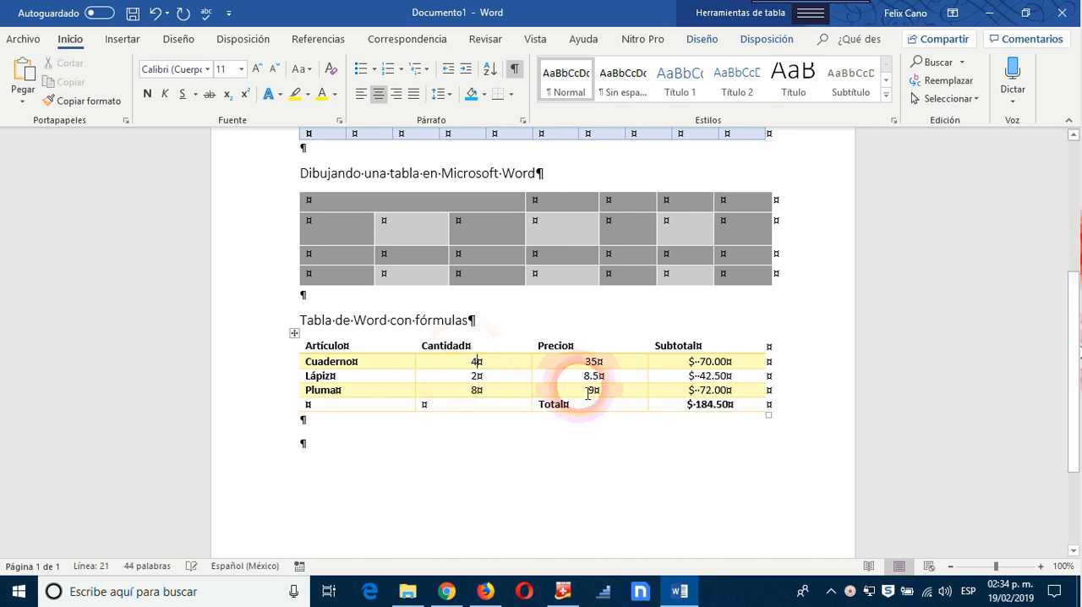
Step: Update the Subtotal formula fields of the Lápiz, Pluma and Cuaderno rows so they recalculate with the current quantities
click(729, 380)
click(626, 377)
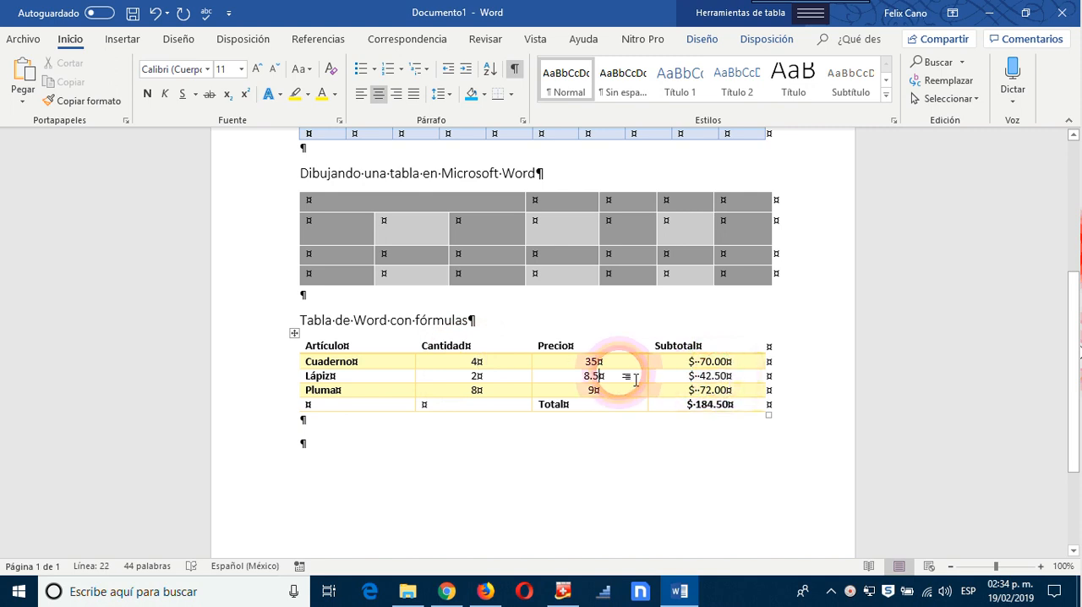
right_click(699, 380)
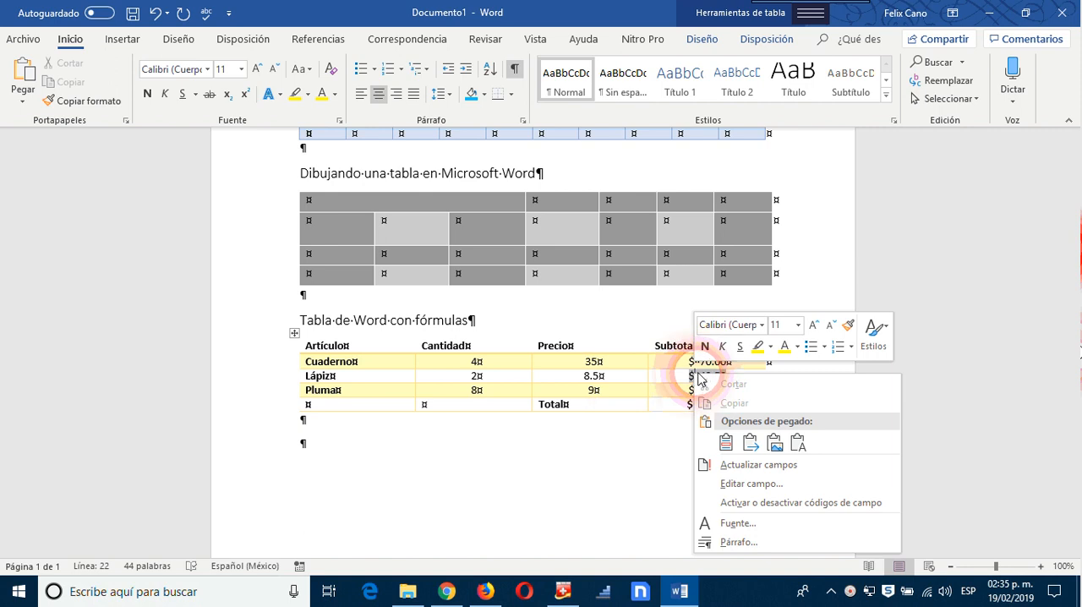
click(759, 465)
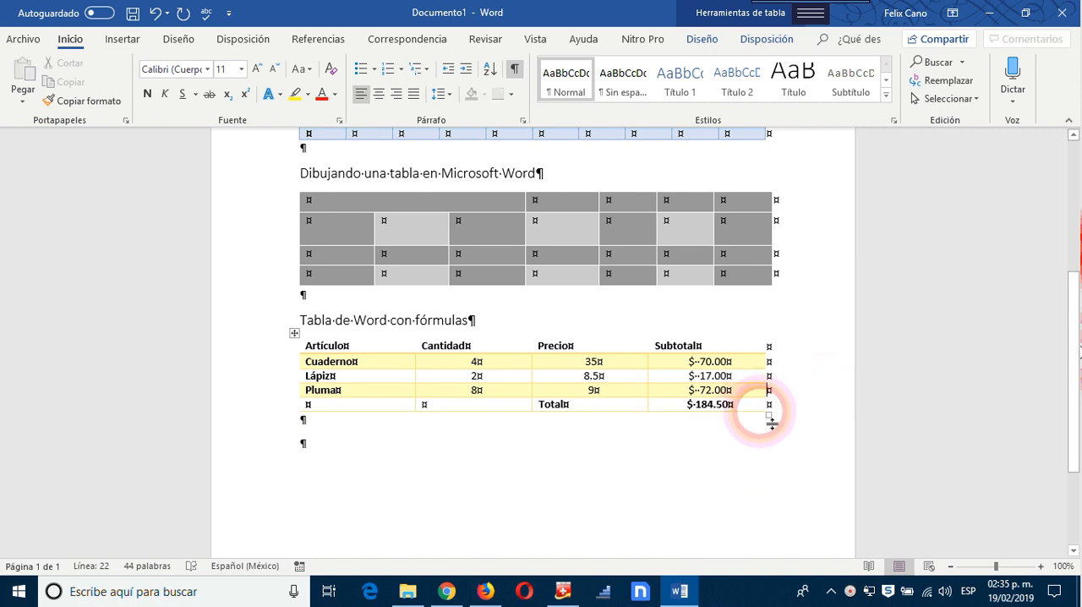
right_click(712, 391)
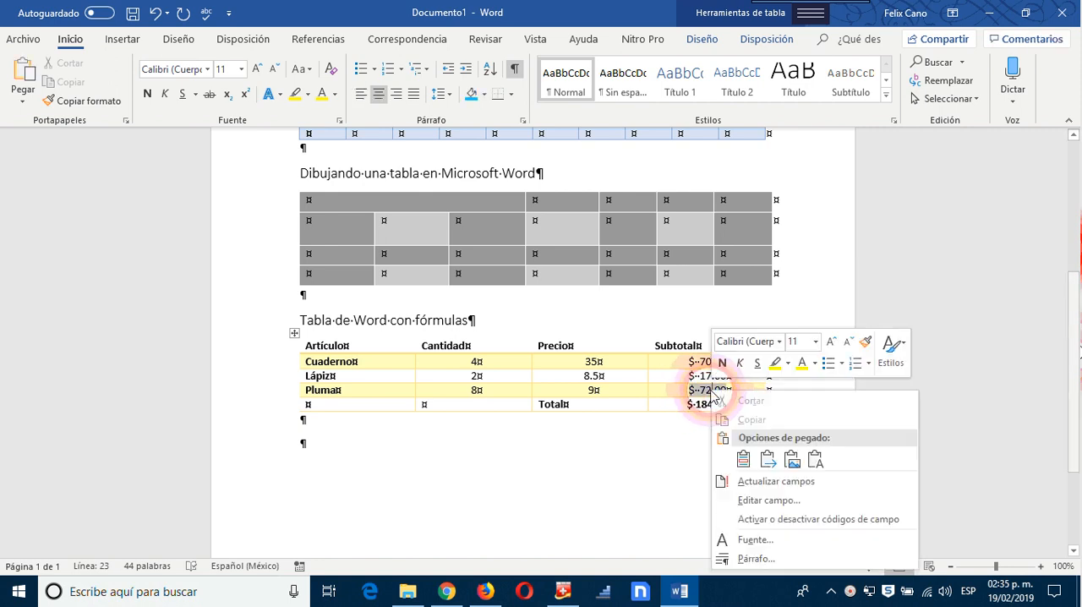
click(757, 481)
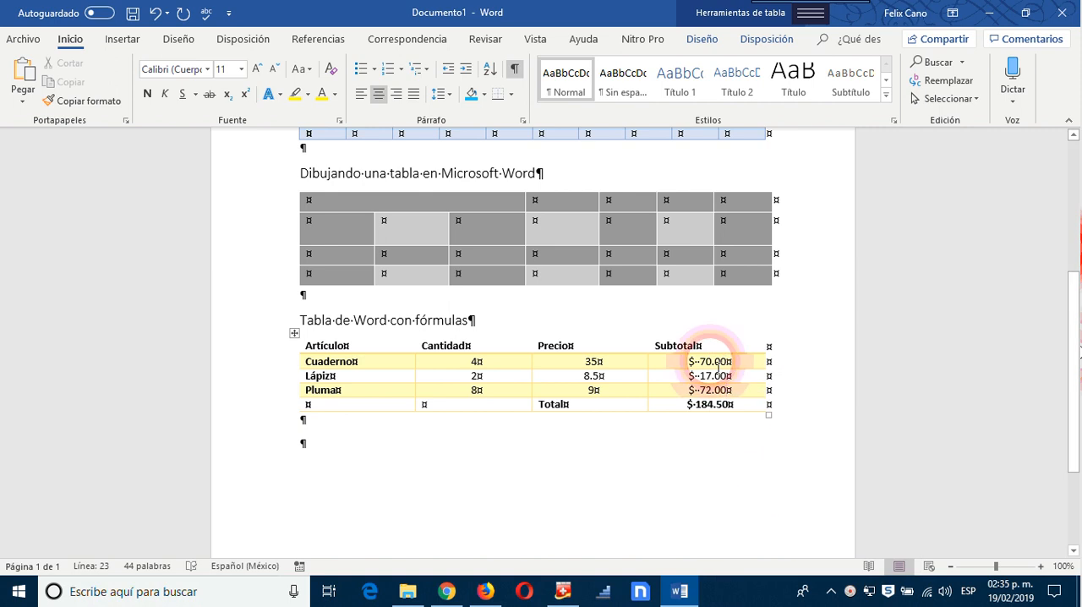
click(710, 361)
right_click(712, 361)
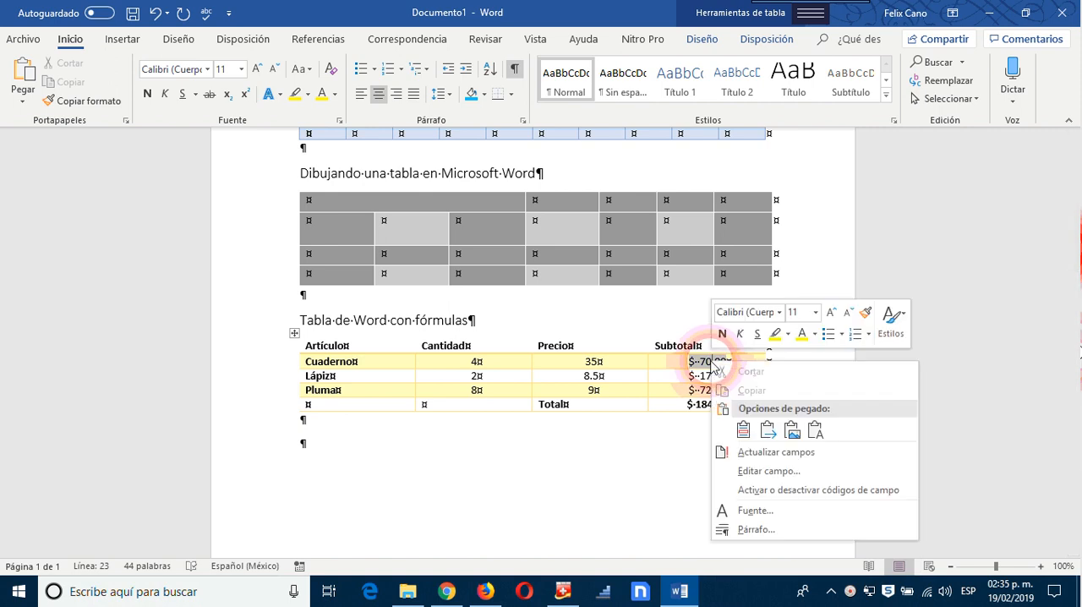
click(761, 452)
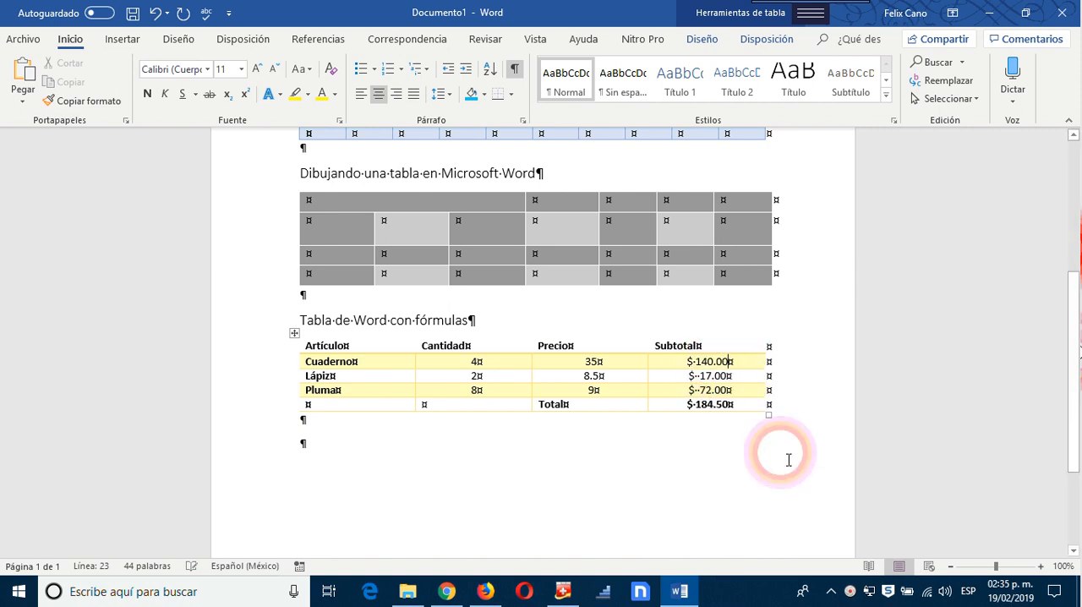
Step: Update the formula field in the Total row to recalculate the overall sum, and leave the table
click(710, 404)
right_click(710, 404)
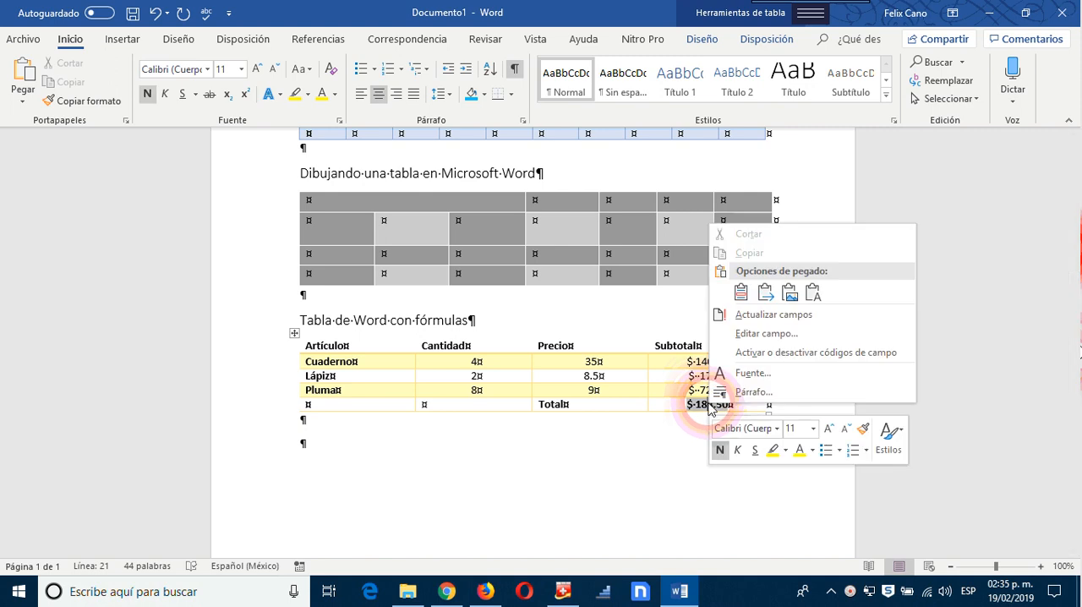
click(761, 318)
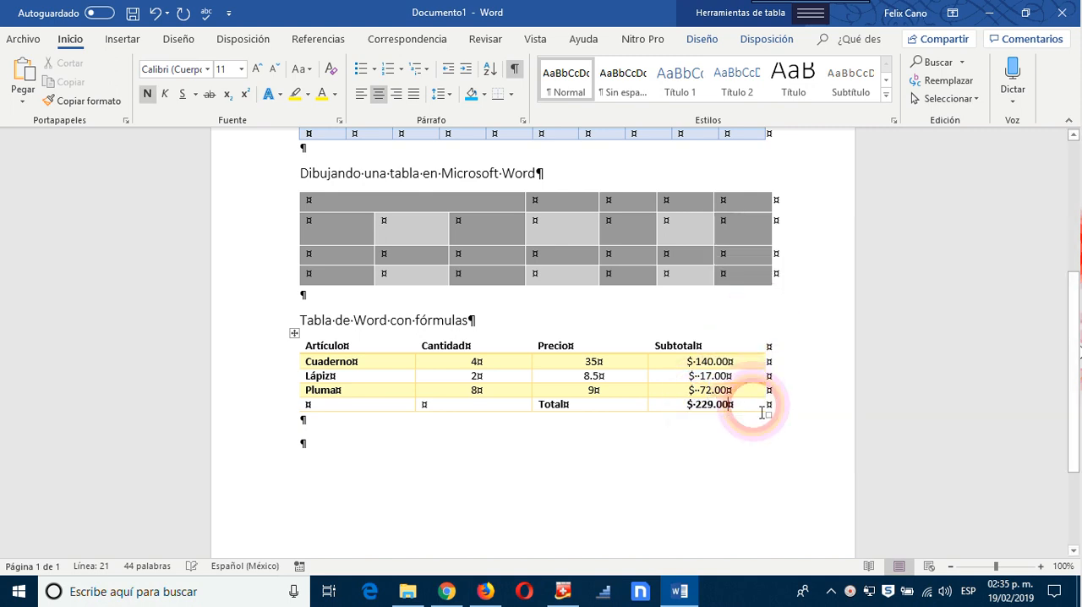
click(724, 486)
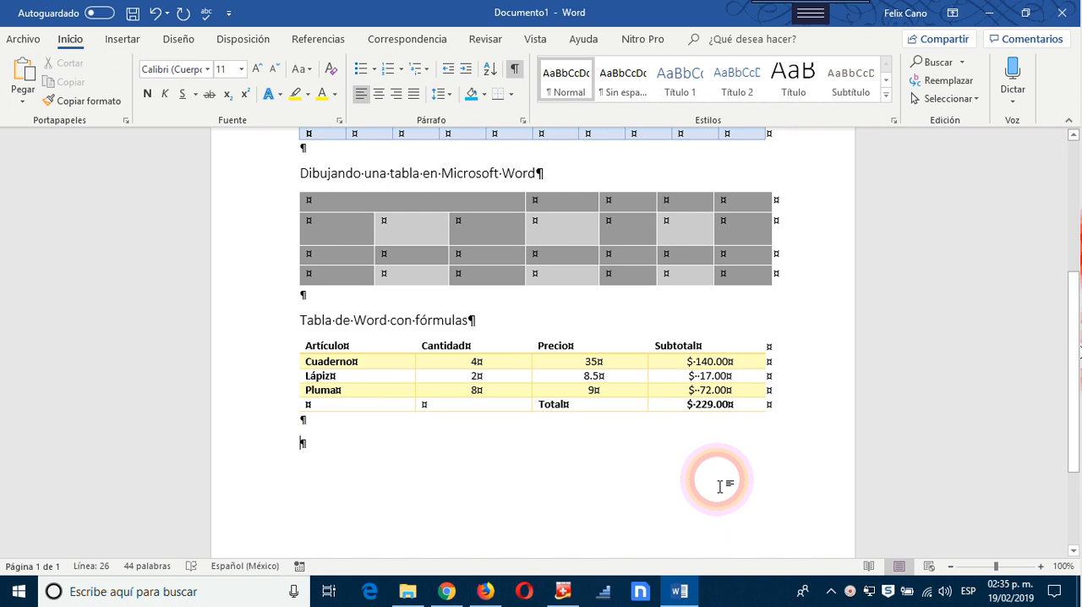